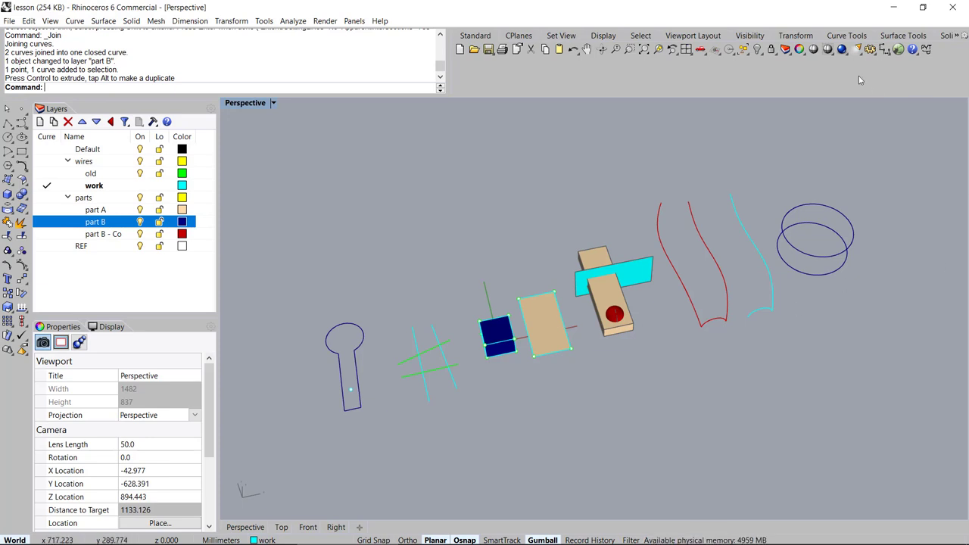
Step: Review the command macros assigned to the function keys in the Rhino keyboard options, leaving them unedited
{"action": "left_click", "coordinate": [871, 51]}
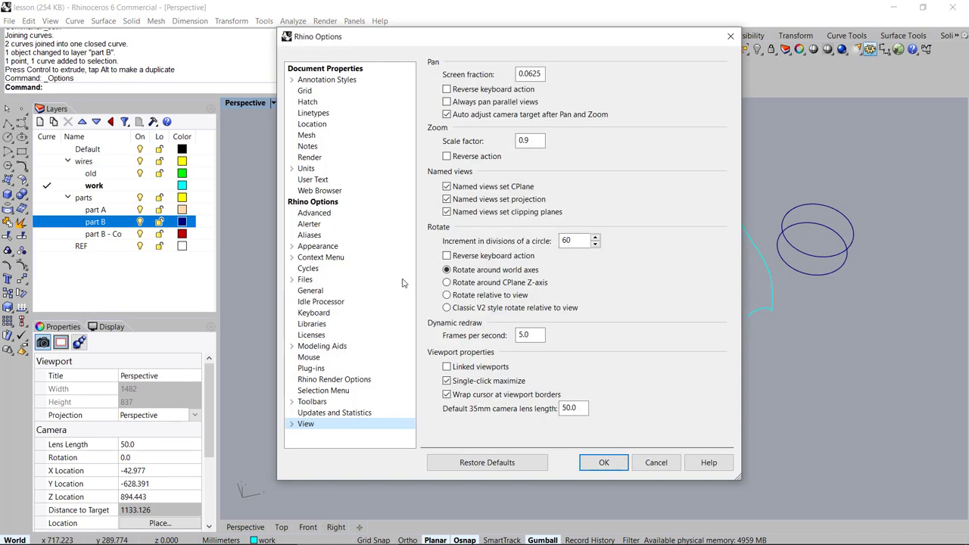
{"action": "left_click", "coordinate": [313, 313]}
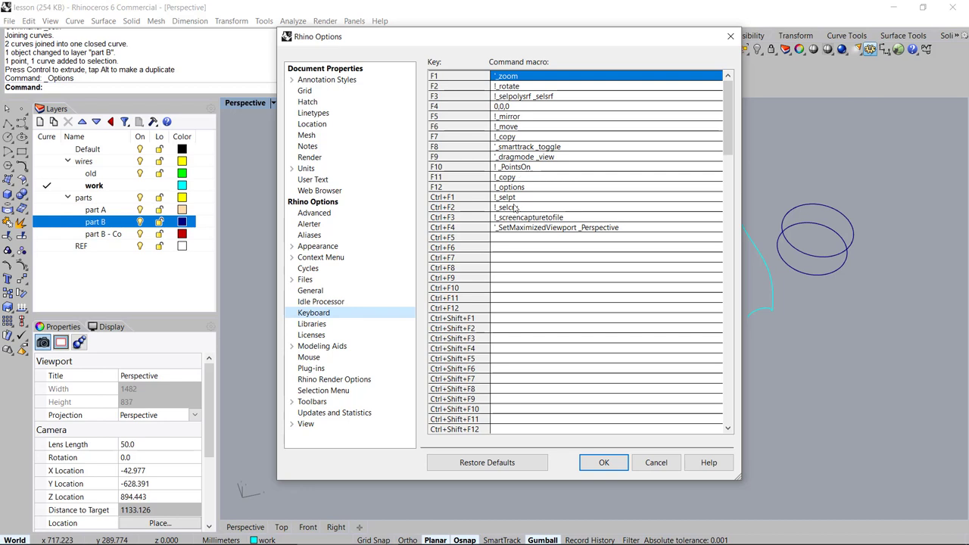
{"action": "left_click_drag", "start_coordinate": [728, 121], "coordinate": [741, 96]}
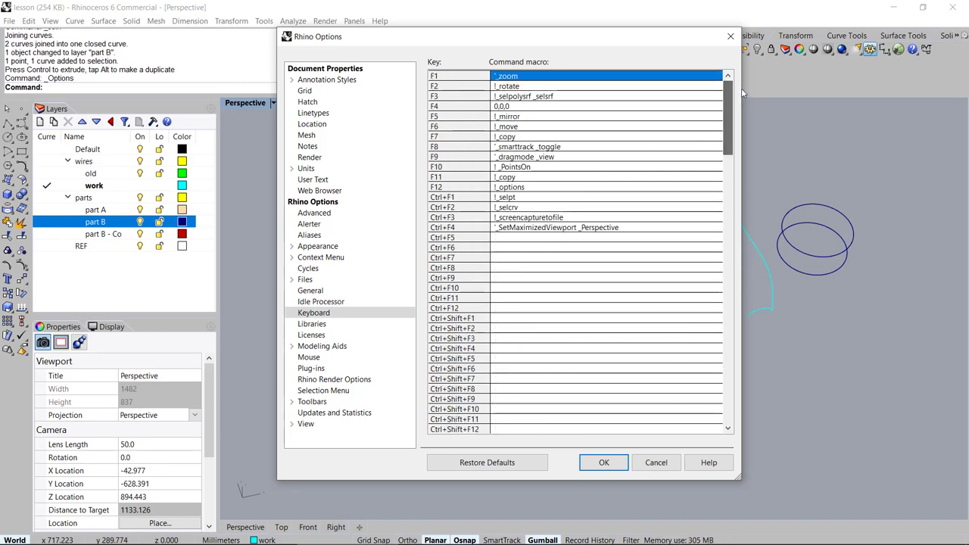
{"action": "left_click", "coordinate": [650, 464]}
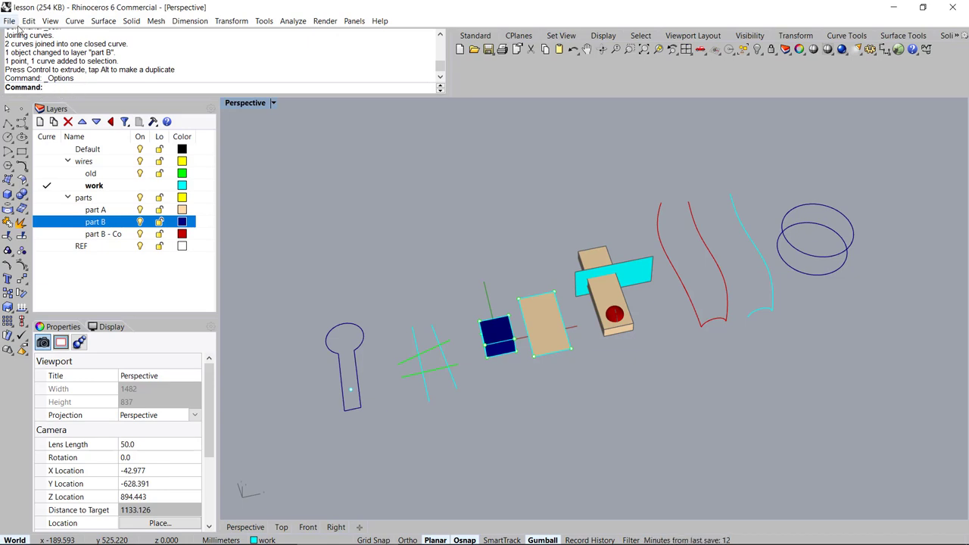
{"action": "left_click", "coordinate": [27, 21]}
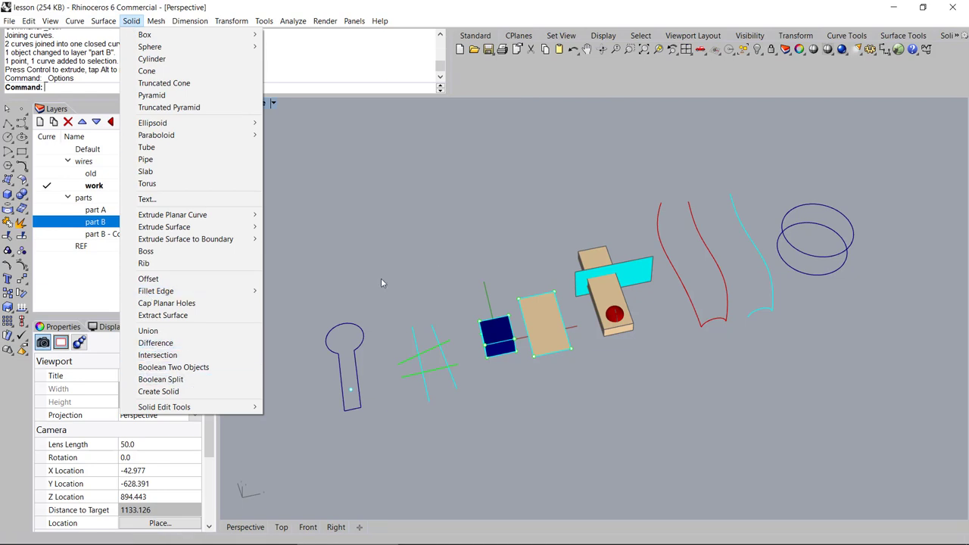
{"action": "left_click", "coordinate": [432, 265]}
{"action": "left_click", "coordinate": [131, 20]}
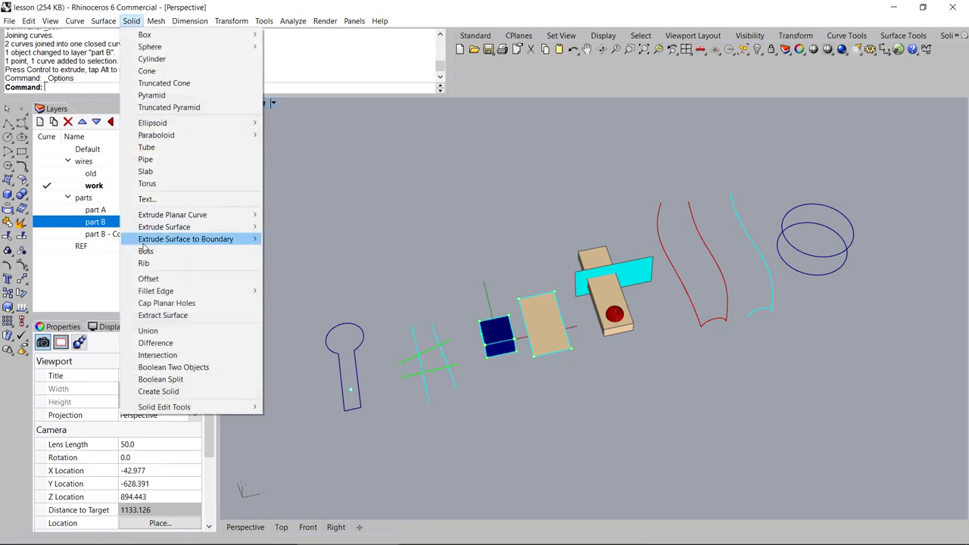
{"action": "left_click", "coordinate": [474, 285]}
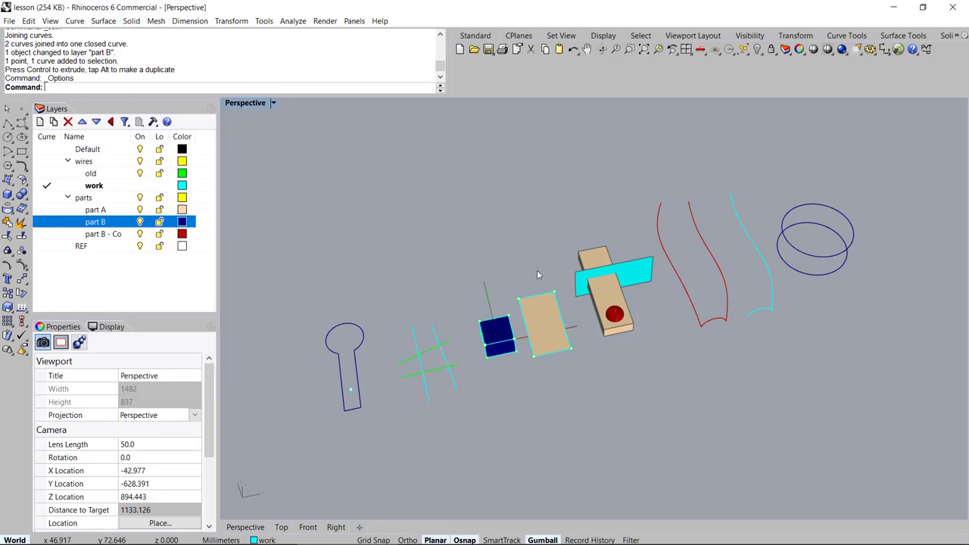
{"action": "right_click_drag", "start_coordinate": [535, 283], "coordinate": [533, 267]}
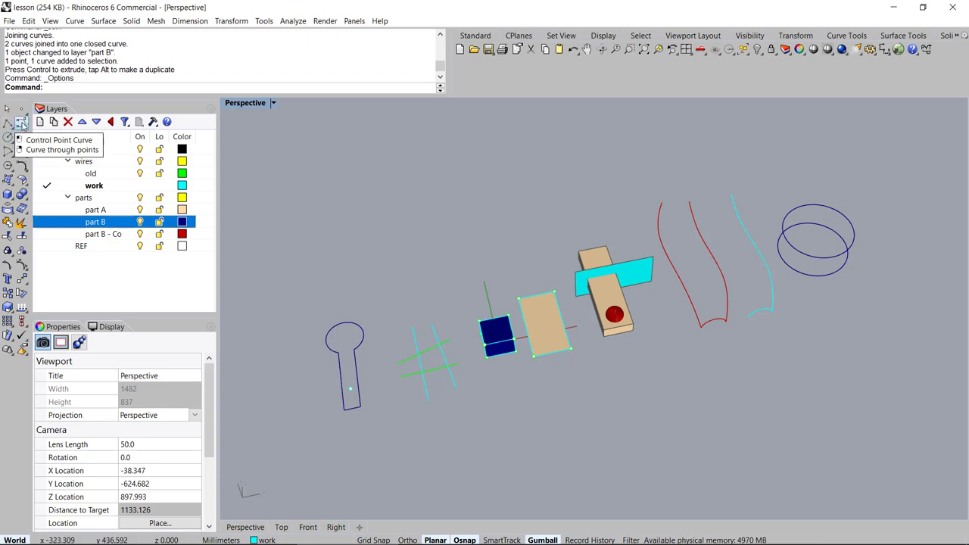
{"action": "left_click", "coordinate": [24, 125]}
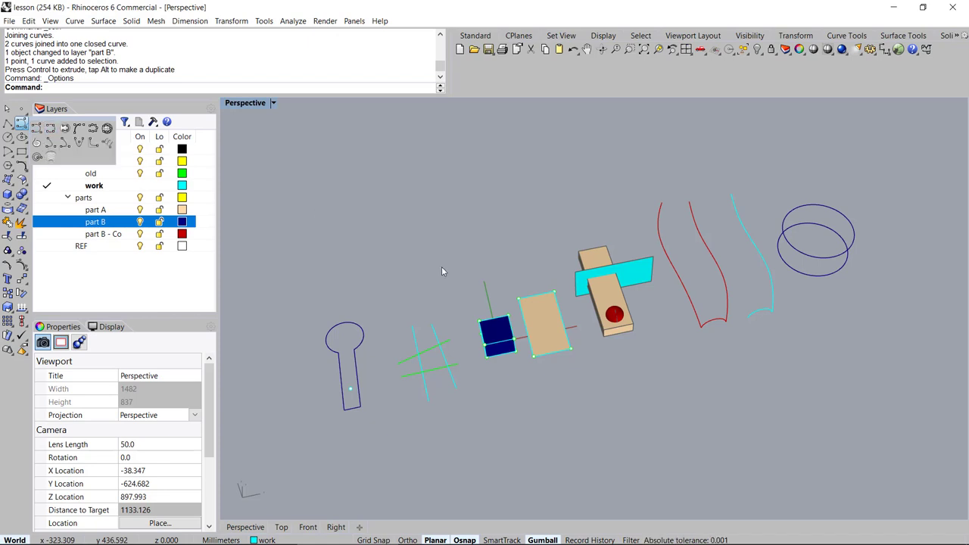
{"action": "middle_click", "coordinate": [456, 245]}
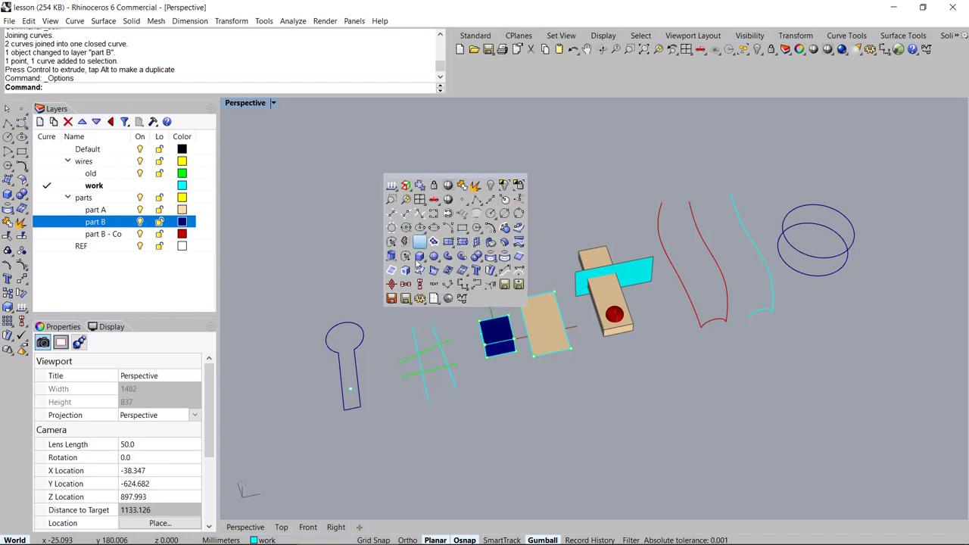
{"action": "key", "text": "Escape"}
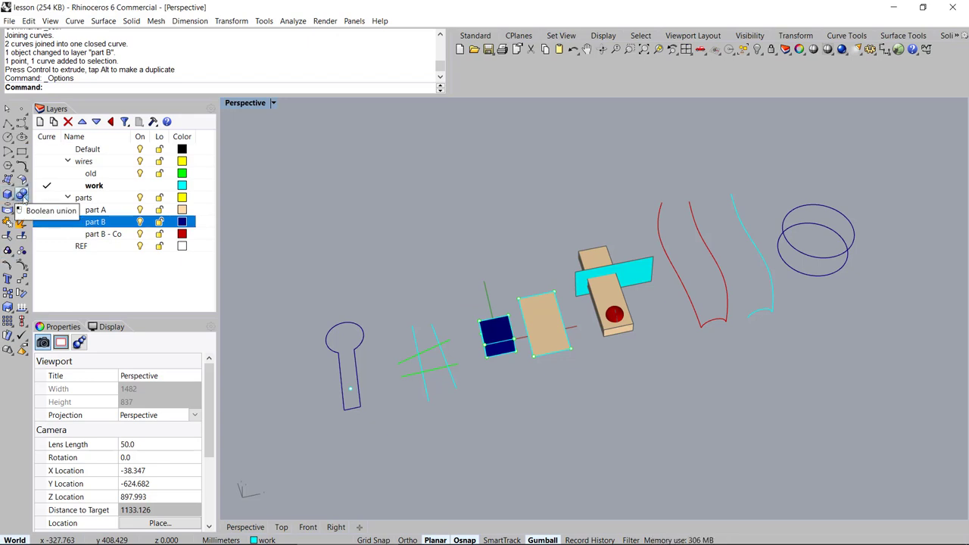
{"action": "left_click", "coordinate": [23, 197]}
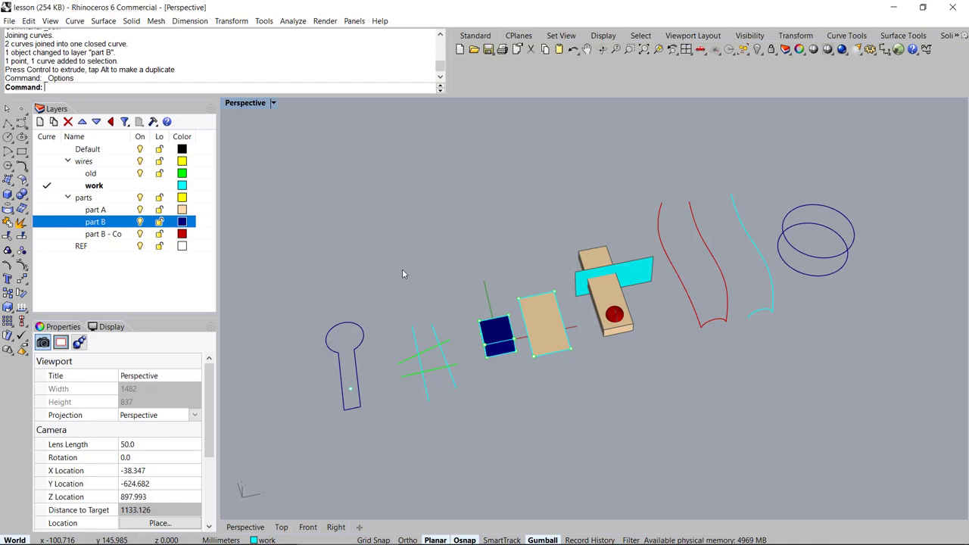
Step: Examine the macros assigned to the Ctrl, Ctrl+Shift and Ctrl+Alt combinations in the keyboard options, leaving them unedited
{"action": "left_click", "coordinate": [869, 49]}
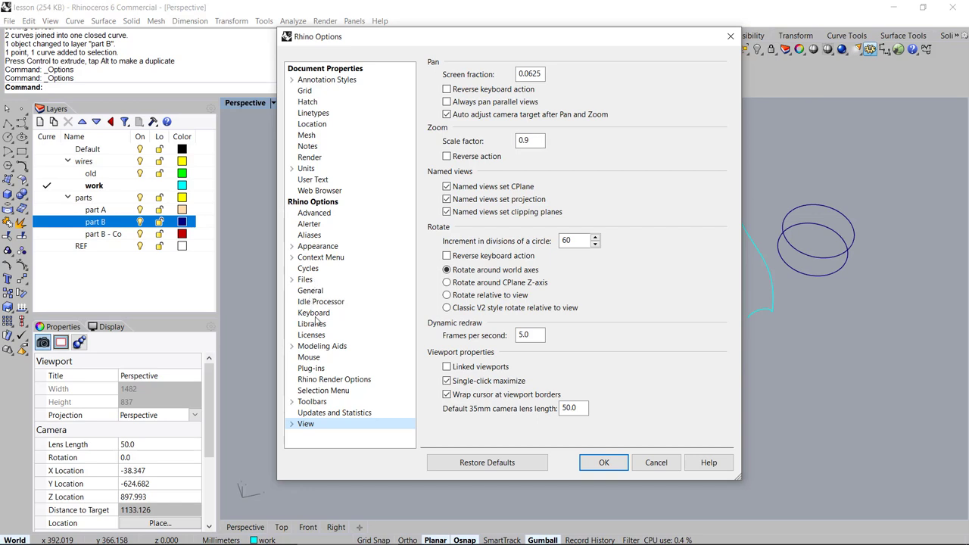
{"action": "left_click", "coordinate": [314, 313]}
{"action": "left_click_drag", "start_coordinate": [726, 147], "coordinate": [742, 364]}
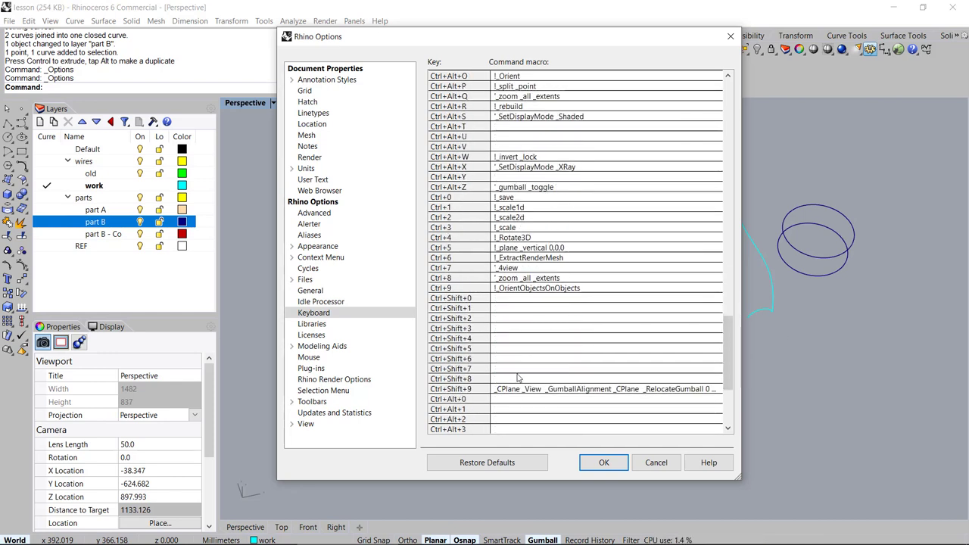
{"action": "left_click_drag", "start_coordinate": [731, 352], "coordinate": [779, 204]}
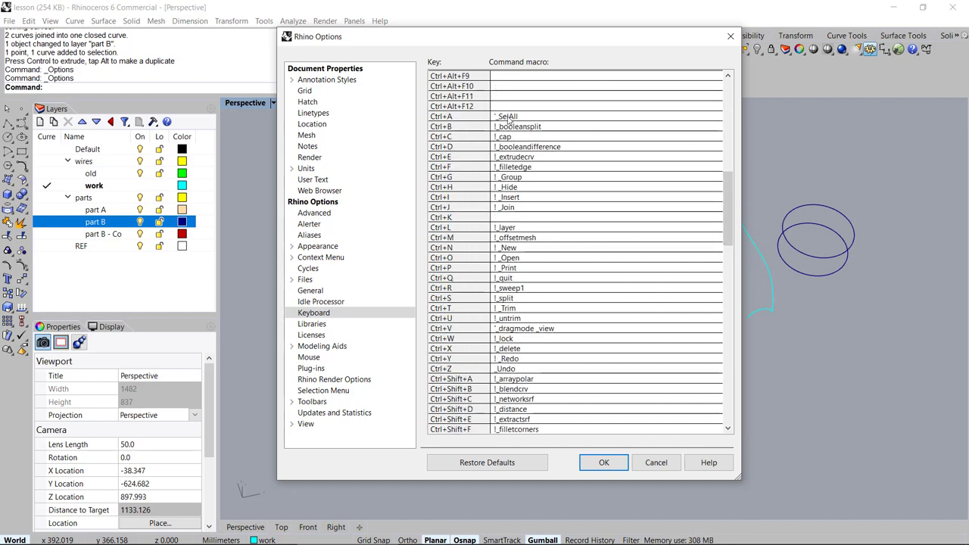
{"action": "left_click_drag", "start_coordinate": [727, 191], "coordinate": [550, 136]}
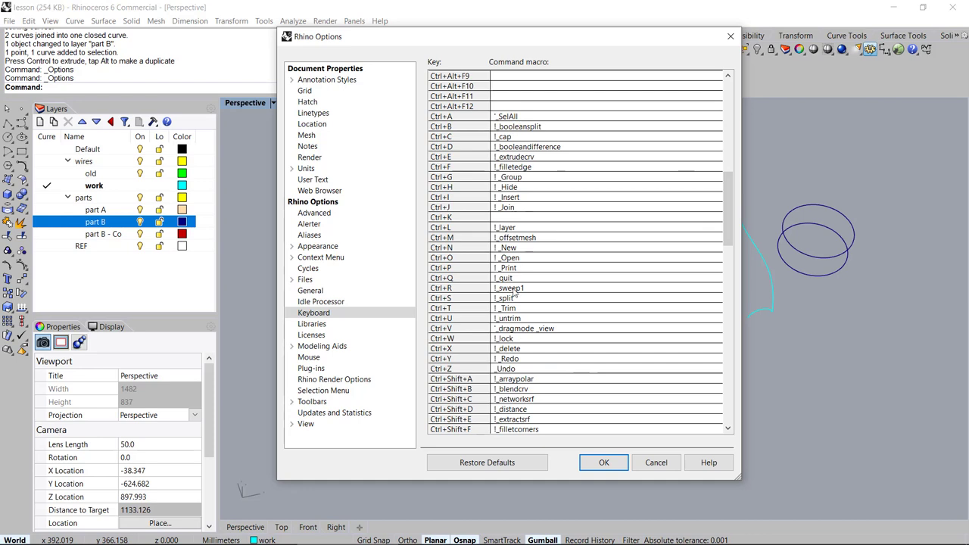
{"action": "left_click_drag", "start_coordinate": [733, 184], "coordinate": [755, 202]}
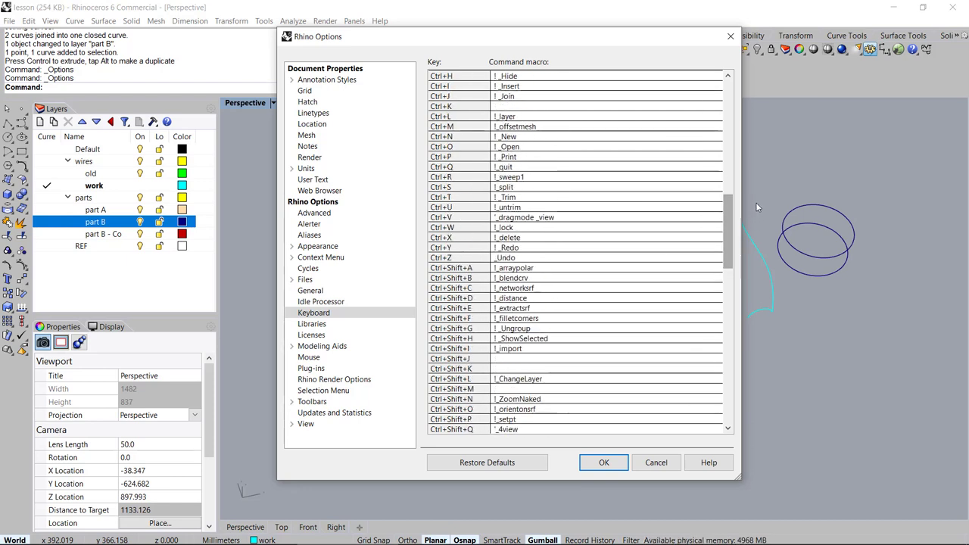
{"action": "left_click", "coordinate": [670, 467]}
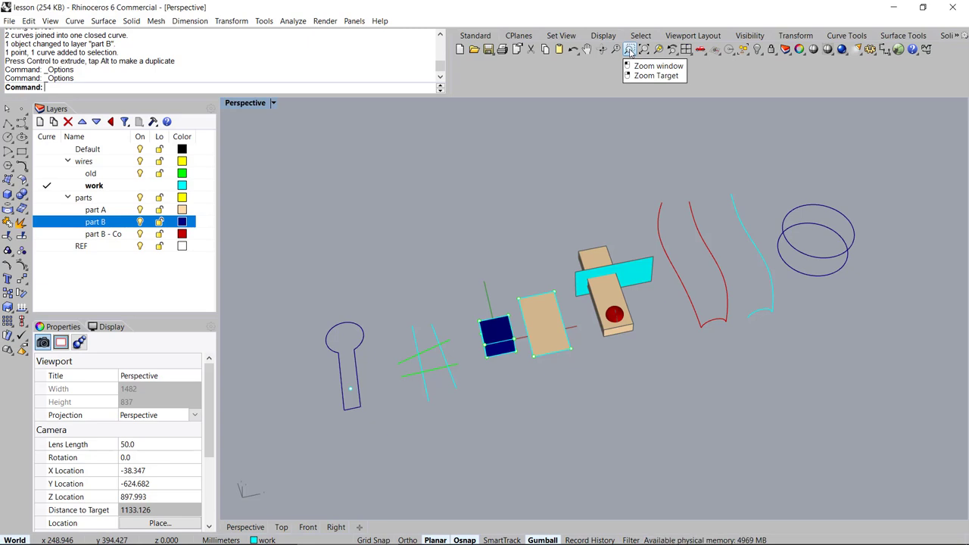
Step: Zoom a window onto the upper end of the tan block crossed by the cyan plane, and restore the overview
{"action": "right_click_drag", "start_coordinate": [523, 193], "coordinate": [522, 194]}
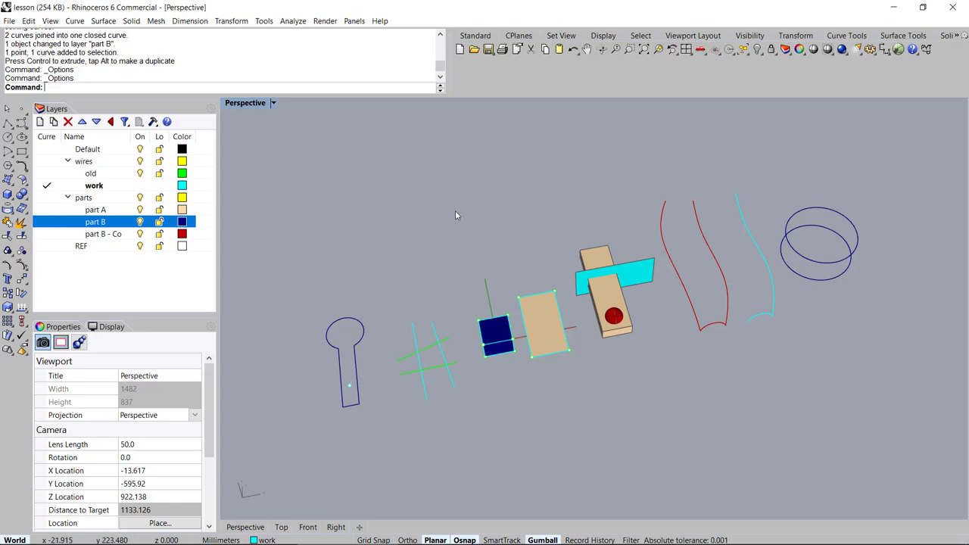
{"action": "key", "text": "ctrl+w"}
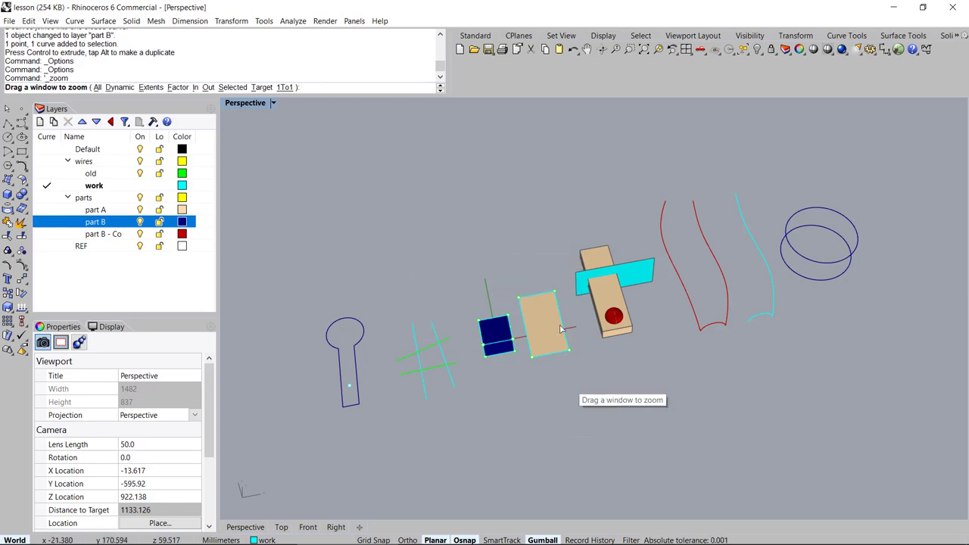
{"action": "left_click_drag", "start_coordinate": [573, 242], "coordinate": [592, 261]}
{"action": "right_click_drag", "start_coordinate": [589, 262], "coordinate": [546, 362]}
{"action": "scroll", "coordinate": [546, 362], "scroll_direction": "down", "scroll_amount": 10}
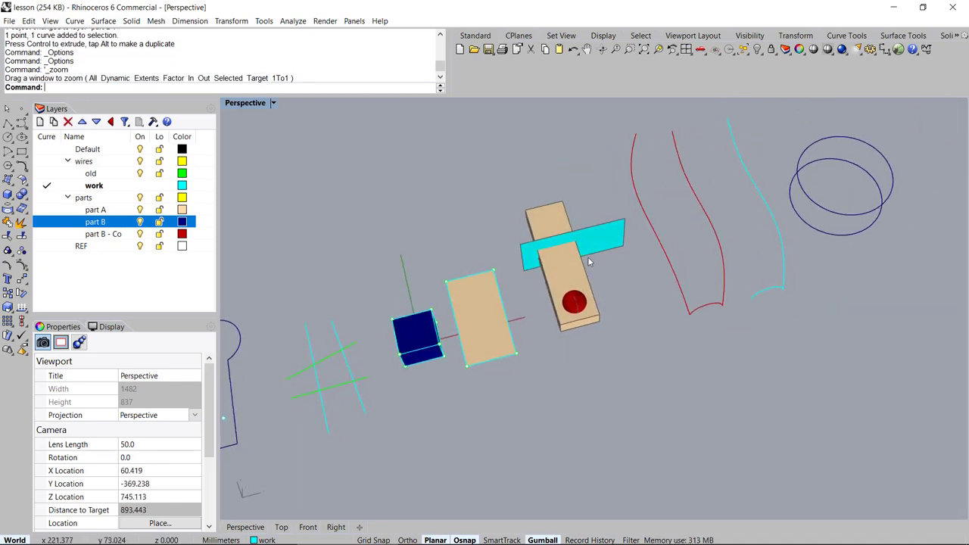
Step: Zoom a window onto the two overlapping dark blue circles and return to an overview of all objects
{"action": "right_click_drag", "start_coordinate": [586, 258], "coordinate": [593, 259]}
{"action": "right_click", "coordinate": [593, 259]}
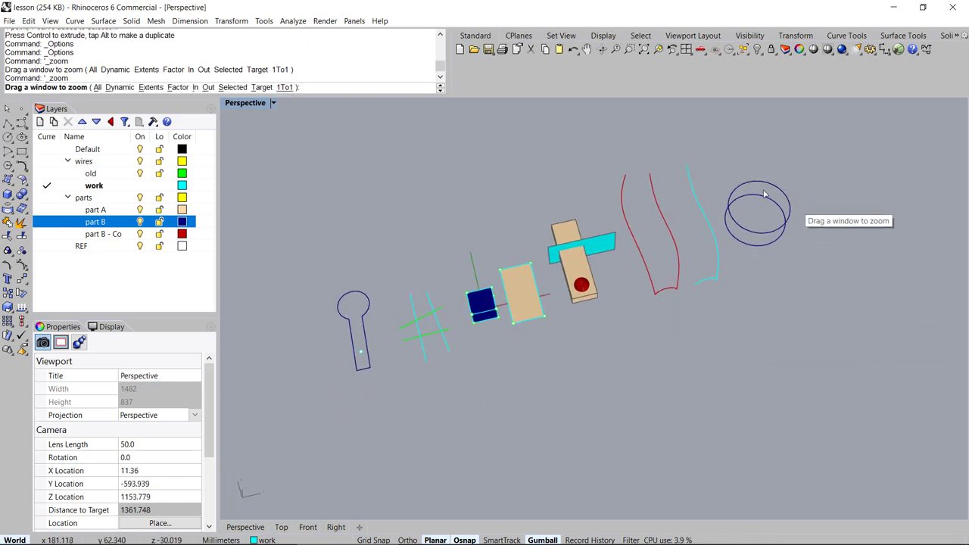
{"action": "left_click_drag", "start_coordinate": [755, 166], "coordinate": [786, 196]}
{"action": "right_click_drag", "start_coordinate": [561, 340], "coordinate": [596, 247]}
{"action": "scroll", "coordinate": [596, 246], "scroll_direction": "down", "scroll_amount": 10}
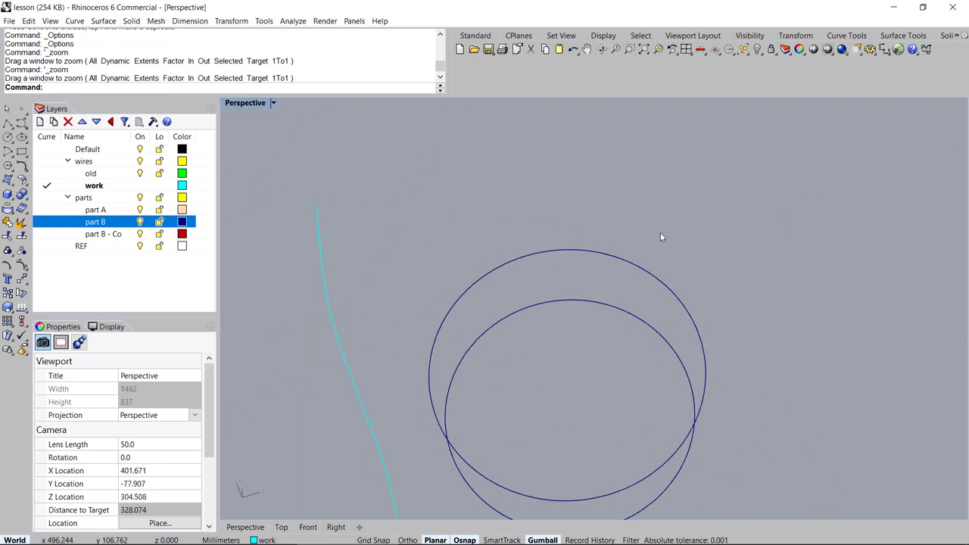
{"action": "right_click_drag", "start_coordinate": [660, 243], "coordinate": [581, 297]}
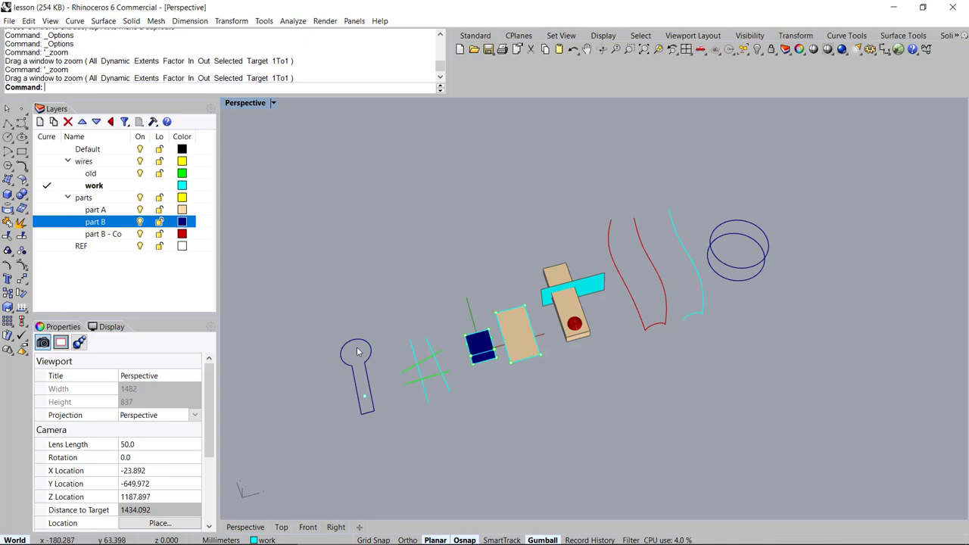
Step: Select the point inside the keyhole-shaped outline and zoom all viewports to the selection
{"action": "left_click", "coordinate": [364, 396]}
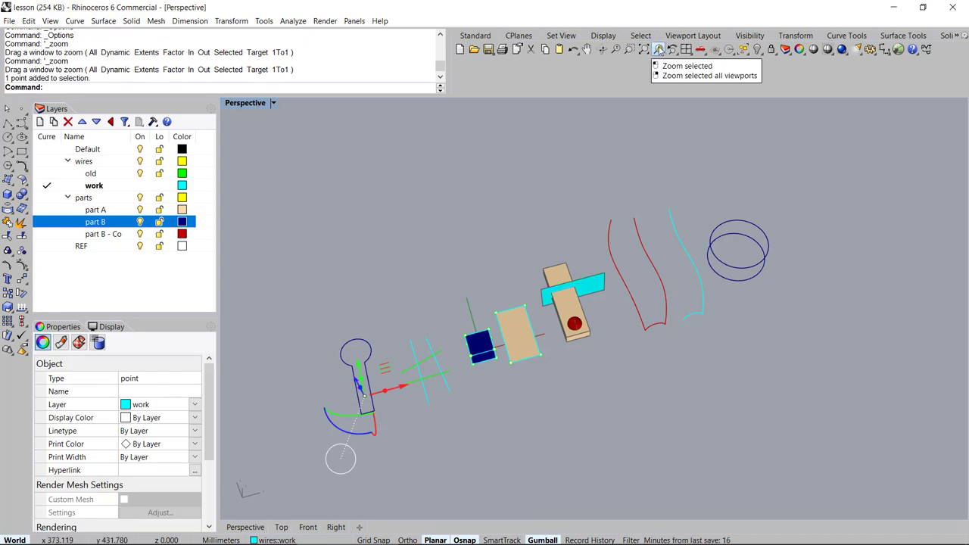
{"action": "right_click_drag", "start_coordinate": [424, 288], "coordinate": [432, 257]}
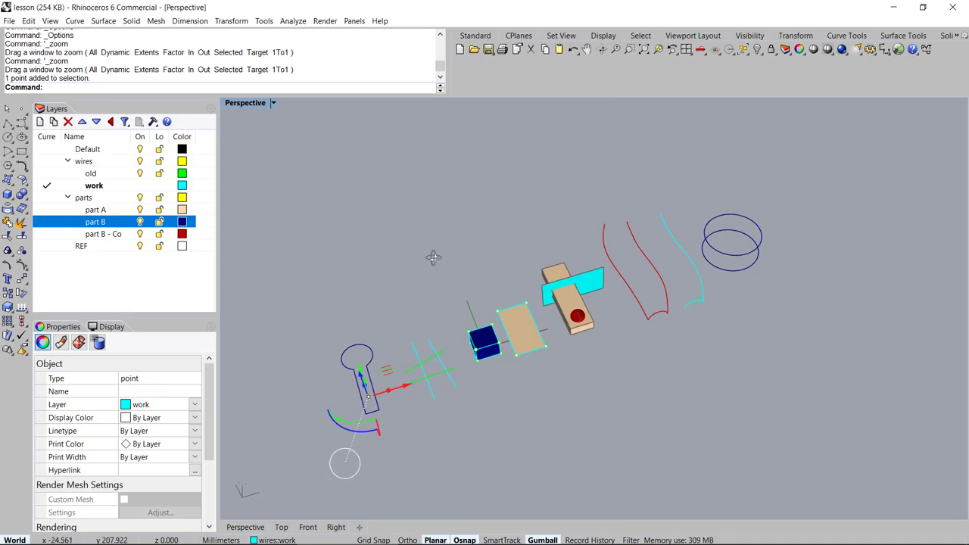
{"action": "type", "text": "zsa"}
{"action": "key", "text": "Return"}
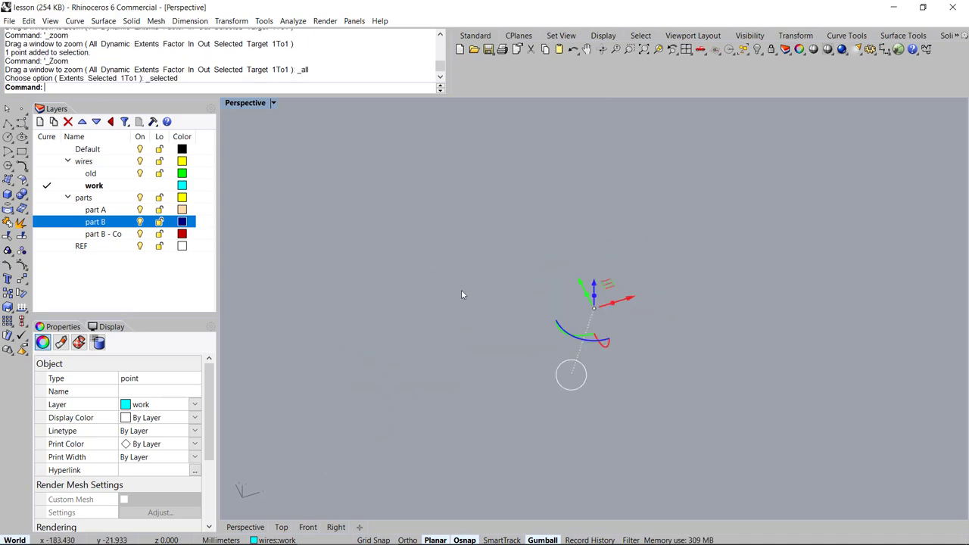
{"action": "left_click", "coordinate": [462, 303]}
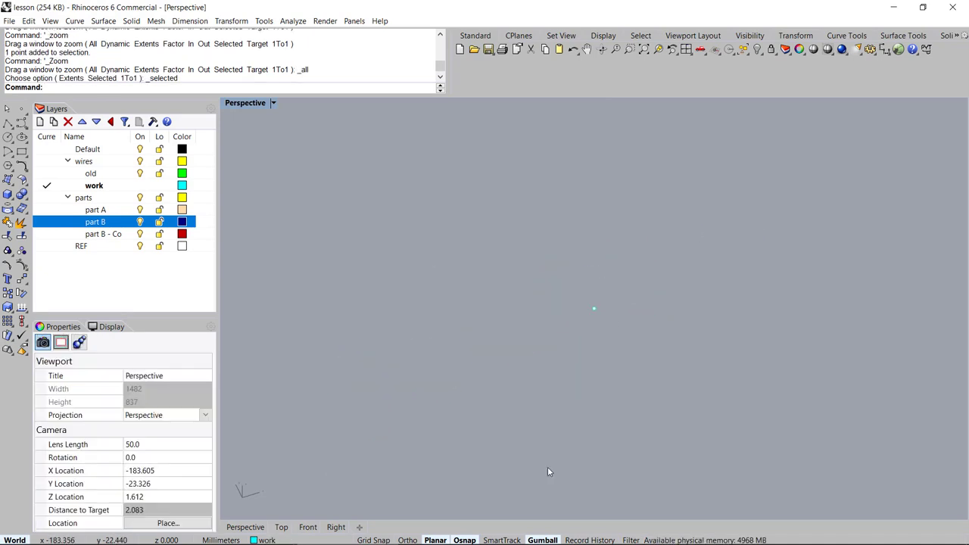
Step: Turn off the gumball and window-select the point inside the keyhole-shaped outline
{"action": "left_click", "coordinate": [543, 541]}
{"action": "left_click_drag", "start_coordinate": [544, 274], "coordinate": [613, 356]}
{"action": "scroll", "coordinate": [478, 332], "scroll_direction": "down", "scroll_amount": 10}
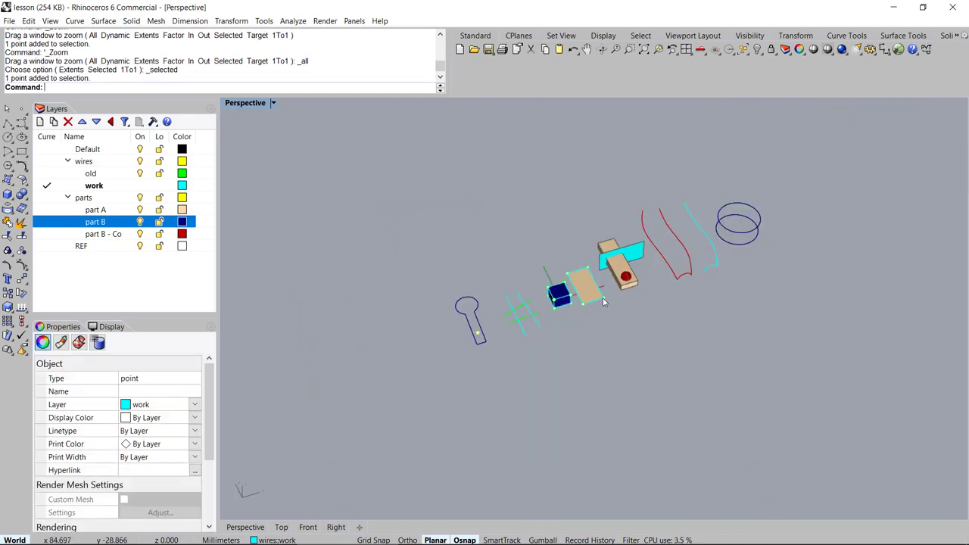
Step: Select the long tan block crossed by the cyan plane and zoom all viewports to the selection
{"action": "scroll", "coordinate": [606, 286], "scroll_direction": "up", "scroll_amount": 5}
{"action": "left_click", "coordinate": [644, 200]}
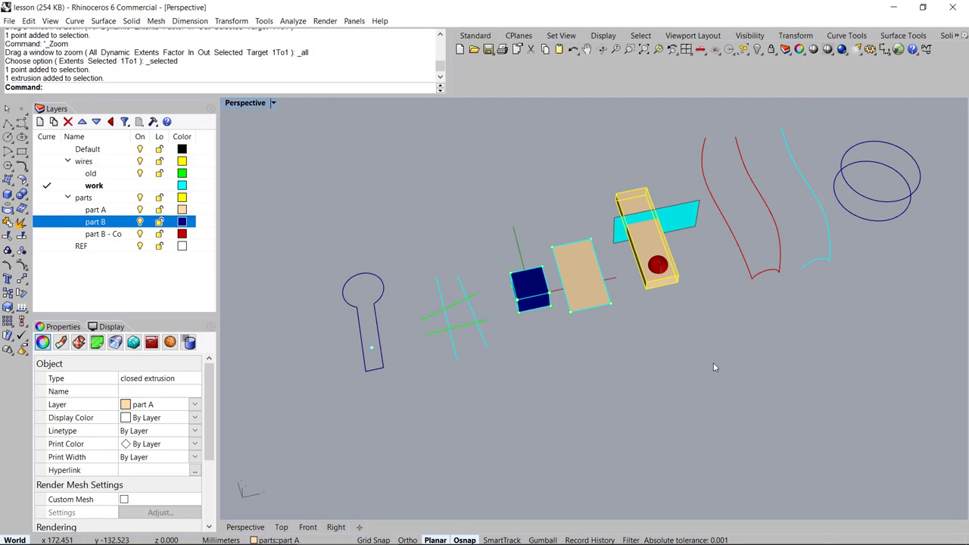
{"action": "type", "text": "zsa"}
{"action": "key", "text": "Return"}
{"action": "right_click_drag", "start_coordinate": [545, 332], "coordinate": [528, 311]}
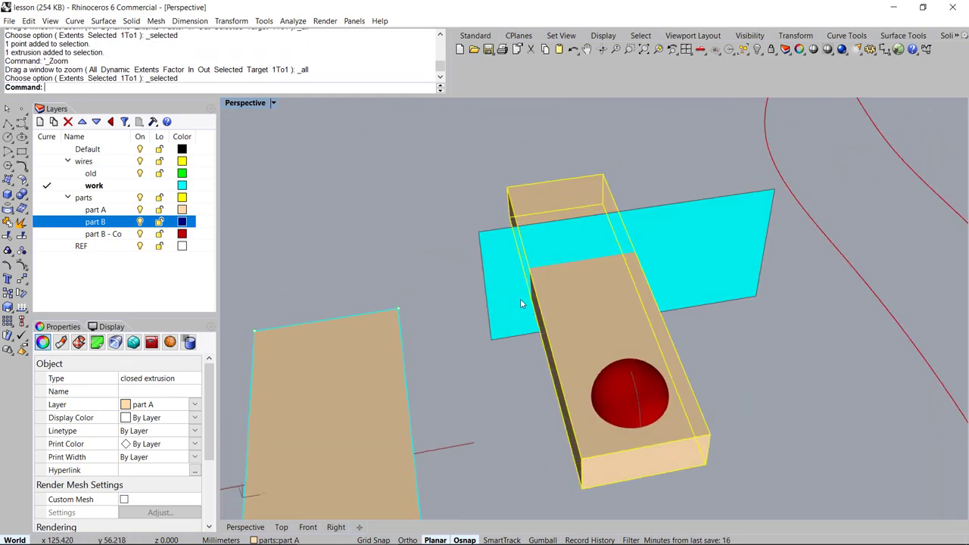
{"action": "scroll", "coordinate": [482, 277], "scroll_direction": "down", "scroll_amount": 3}
{"action": "scroll", "coordinate": [482, 278], "scroll_direction": "down", "scroll_amount": 5}
Step: Select the upper dark blue circle, zoom all viewports to it, and clear the selection back in the overview
{"action": "left_click", "coordinate": [635, 222]}
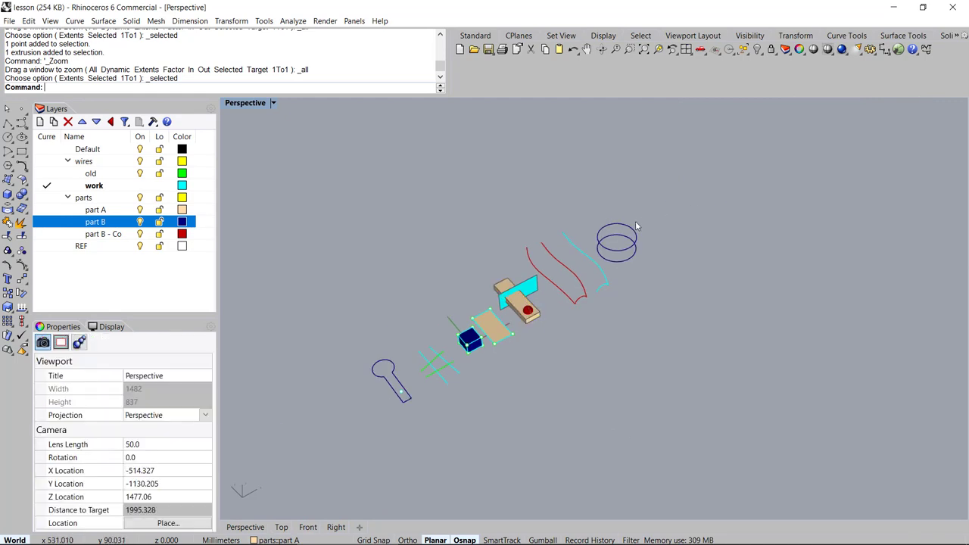
{"action": "left_click", "coordinate": [635, 230]}
{"action": "key", "text": "ctrl+shift+e"}
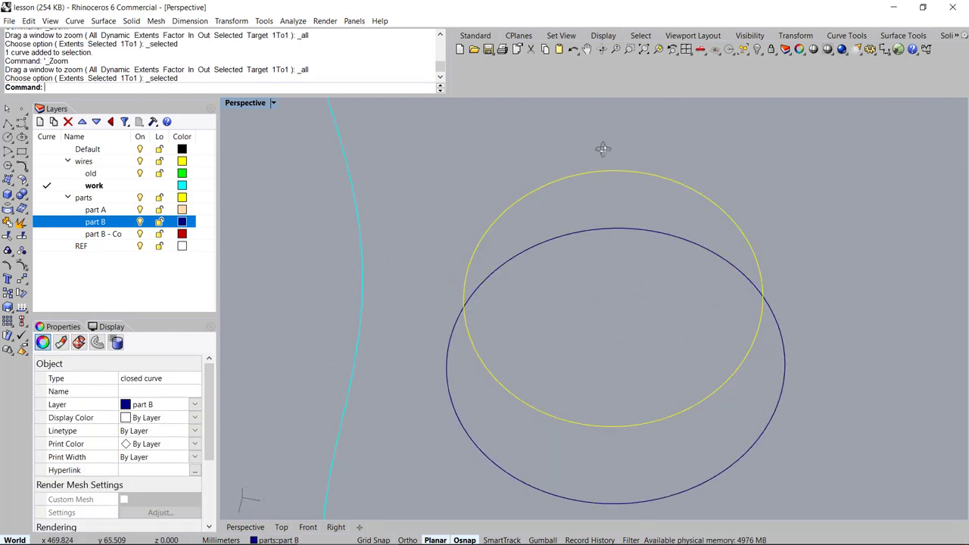
{"action": "scroll", "coordinate": [610, 253], "scroll_direction": "down", "scroll_amount": 8}
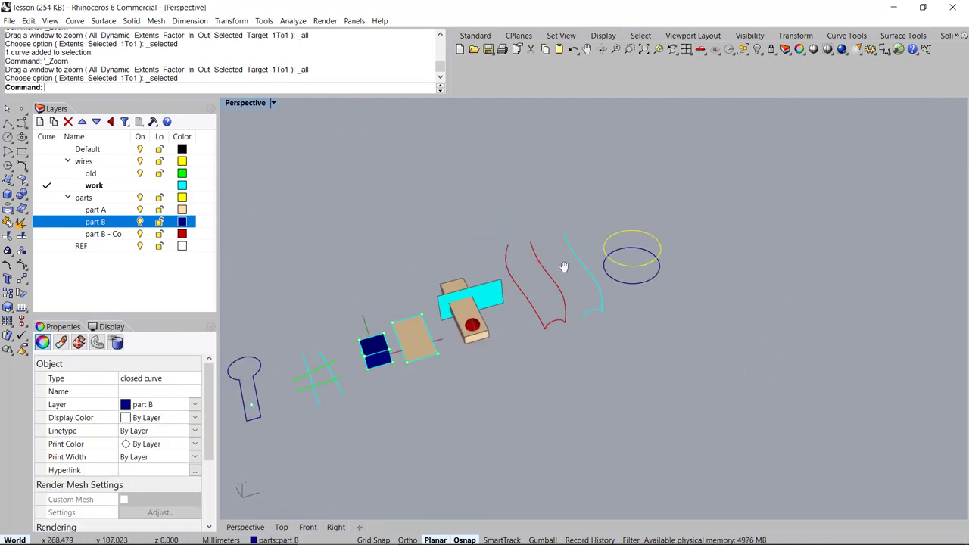
{"action": "right_click_drag", "start_coordinate": [565, 270], "coordinate": [584, 290], "text": "shift"}
{"action": "left_click", "coordinate": [563, 300]}
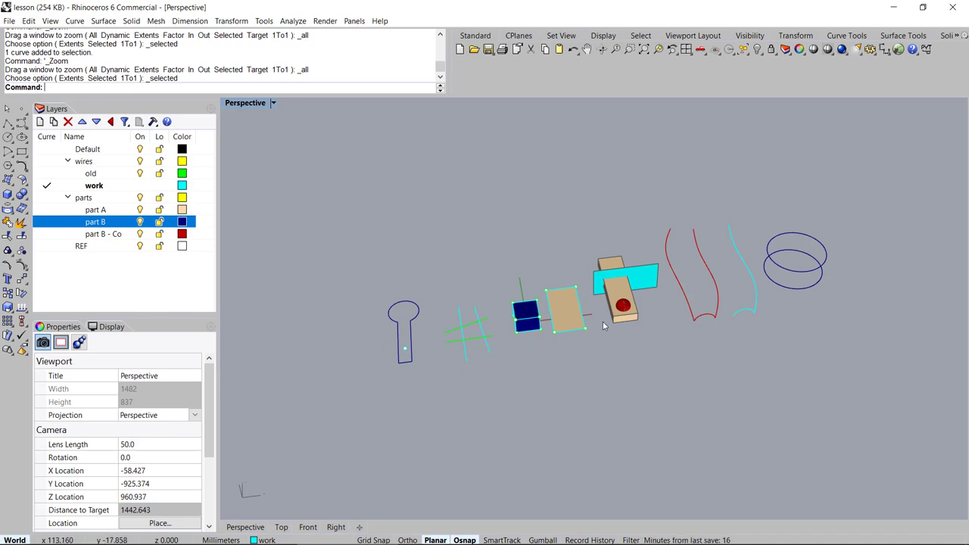
Step: Select the red sphere on the long tan block, zoom all viewports to it, and return to an overview with the selection cleared
{"action": "right_click_drag", "start_coordinate": [602, 321], "coordinate": [764, 281]}
{"action": "left_click", "coordinate": [635, 306]}
{"action": "type", "text": "zsa"}
{"action": "key", "text": "Return"}
{"action": "scroll", "coordinate": [620, 343], "scroll_direction": "down", "scroll_amount": 10}
{"action": "left_click", "coordinate": [813, 272]}
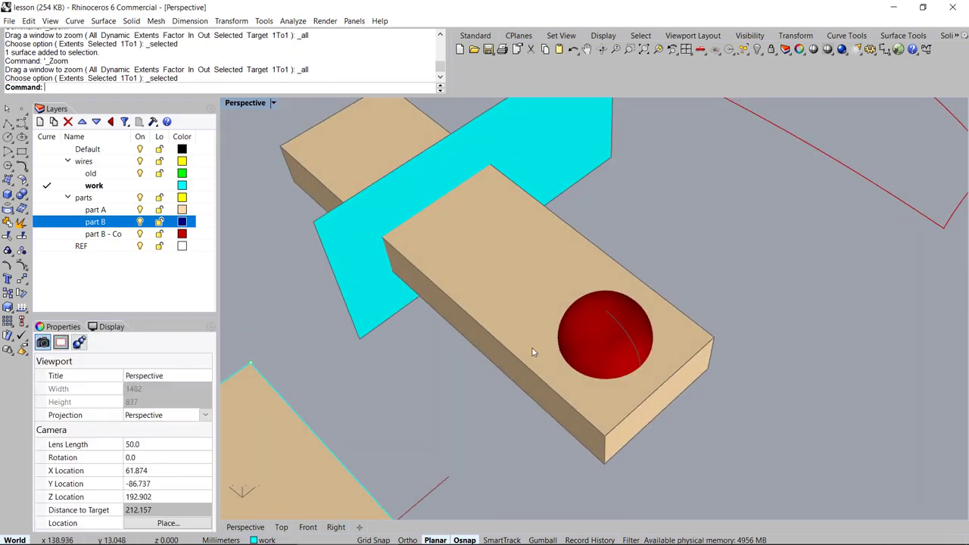
{"action": "scroll", "coordinate": [593, 317], "scroll_direction": "down", "scroll_amount": 4}
{"action": "right_click_drag", "start_coordinate": [744, 383], "coordinate": [719, 369]}
{"action": "scroll", "coordinate": [620, 312], "scroll_direction": "down", "scroll_amount": 6}
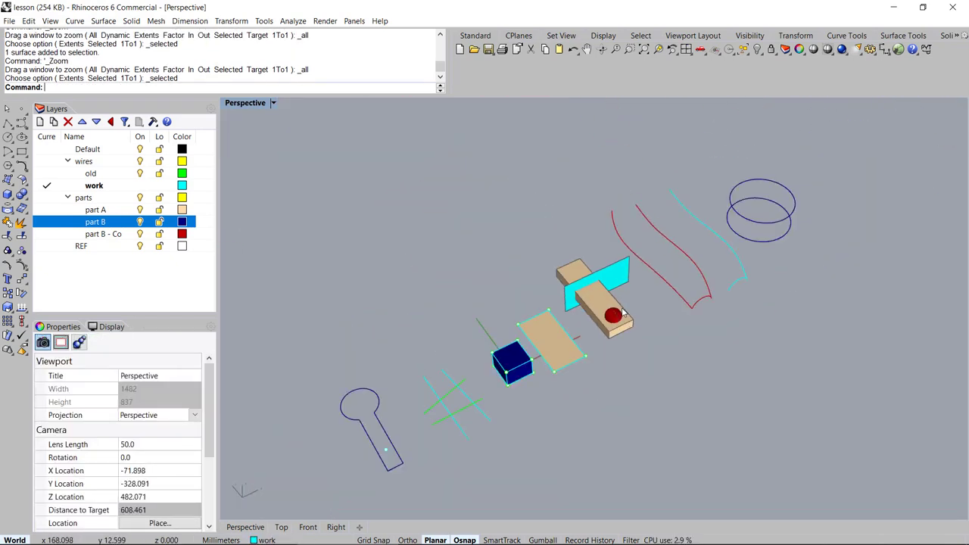
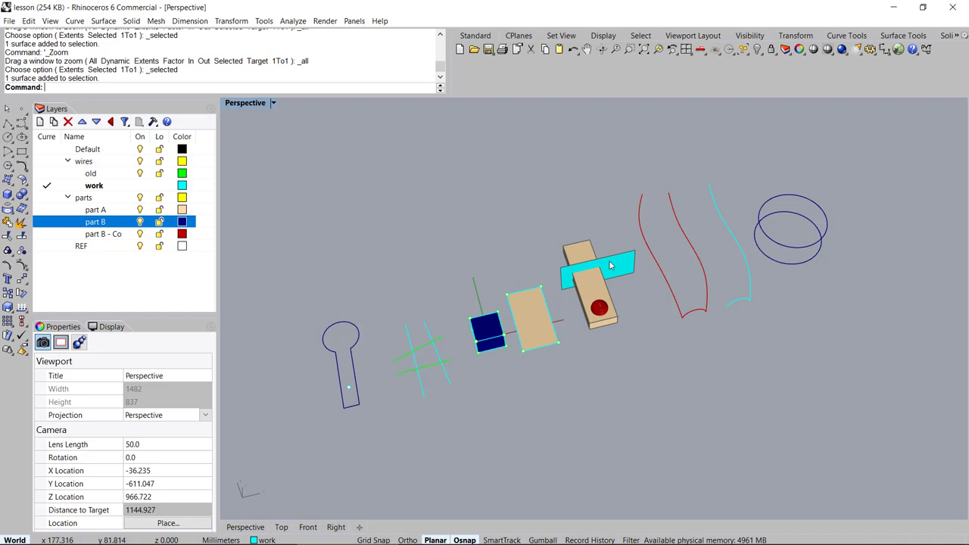
Step: Select the long tan block crossed by the cyan plane and zoom all viewports to it
{"action": "right_click_drag", "start_coordinate": [634, 278], "coordinate": [615, 271]}
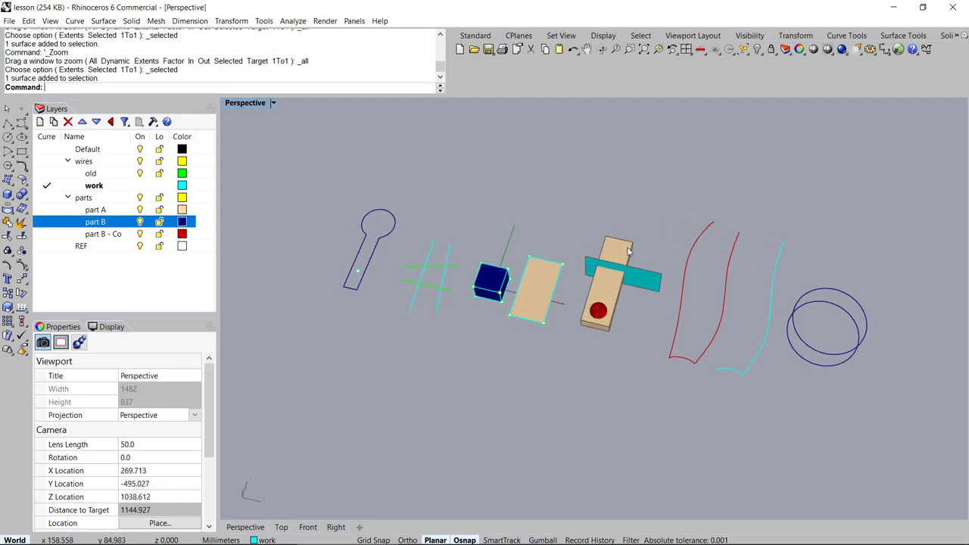
{"action": "left_click", "coordinate": [628, 252]}
{"action": "key", "text": "ctrl+shift+e"}
{"action": "right_click_drag", "start_coordinate": [646, 464], "coordinate": [609, 338]}
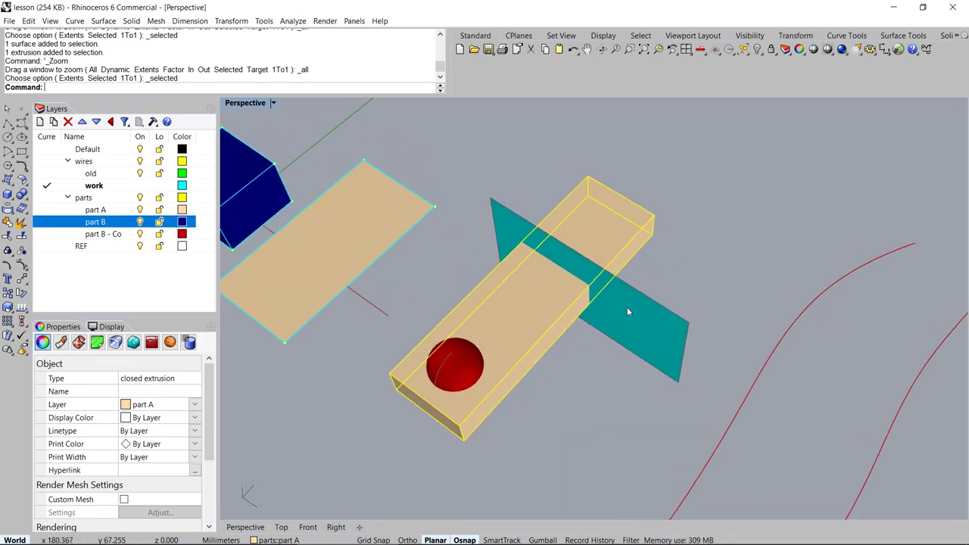
Step: Lock the selected tan block and unlock it again, repeating the lock and unlock once more
{"action": "key", "text": "ctrl+l"}
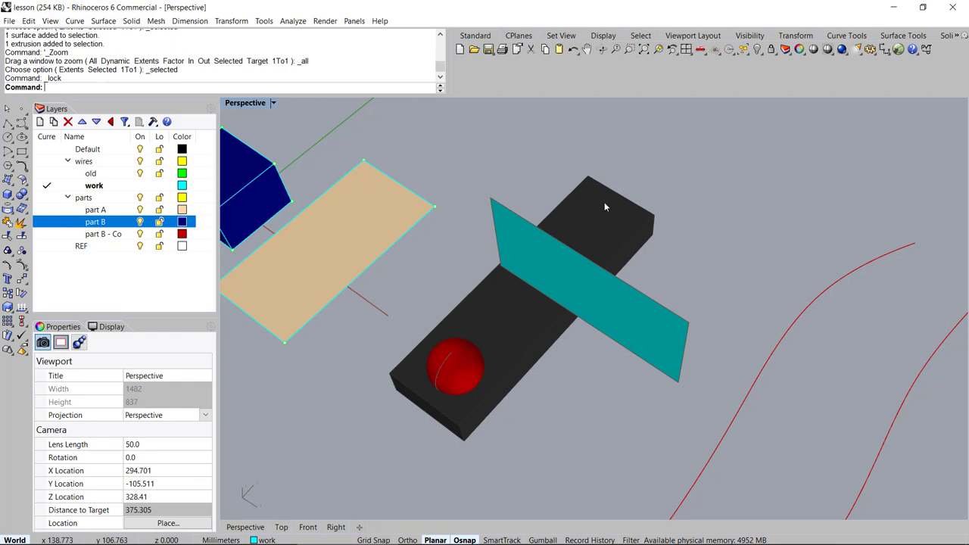
{"action": "right_click_drag", "start_coordinate": [565, 279], "coordinate": [550, 296]}
{"action": "key", "text": "ctrl+alt+l"}
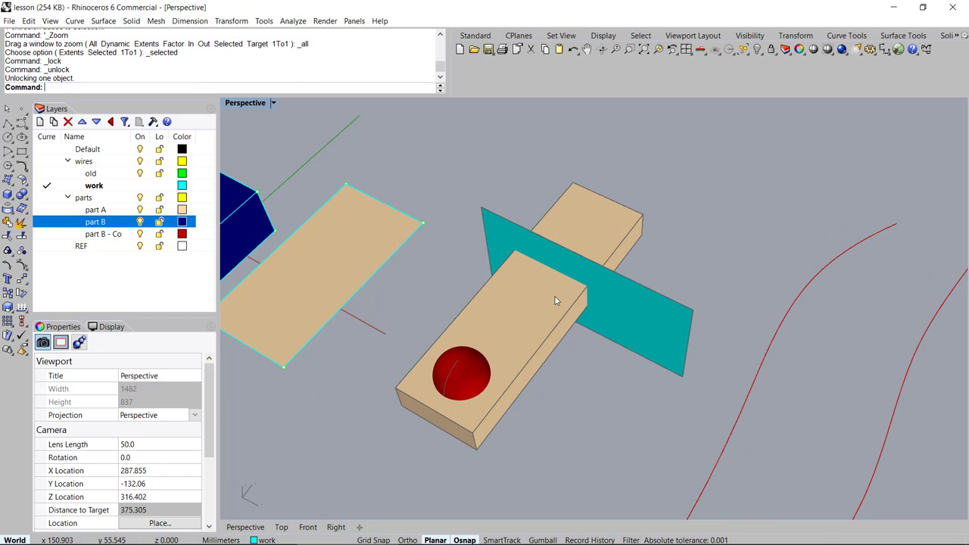
{"action": "left_click", "coordinate": [586, 219]}
{"action": "key", "text": "ctrl+l"}
{"action": "key", "text": "ctrl+alt+l"}
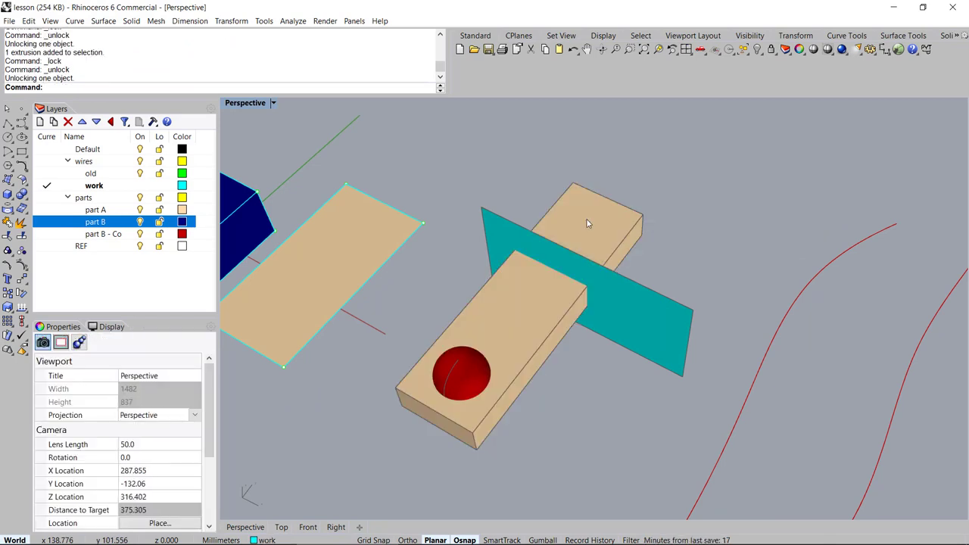
Step: Select the long tan block, invert the selection, and lock every other object so only the block stays editable
{"action": "left_click", "coordinate": [587, 224]}
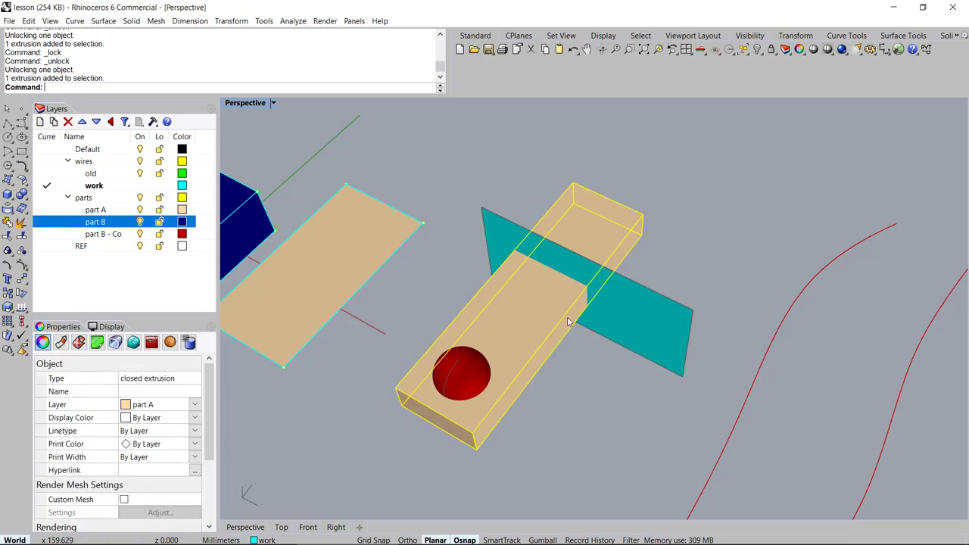
{"action": "scroll", "coordinate": [257, 310], "scroll_direction": "down", "scroll_amount": 8}
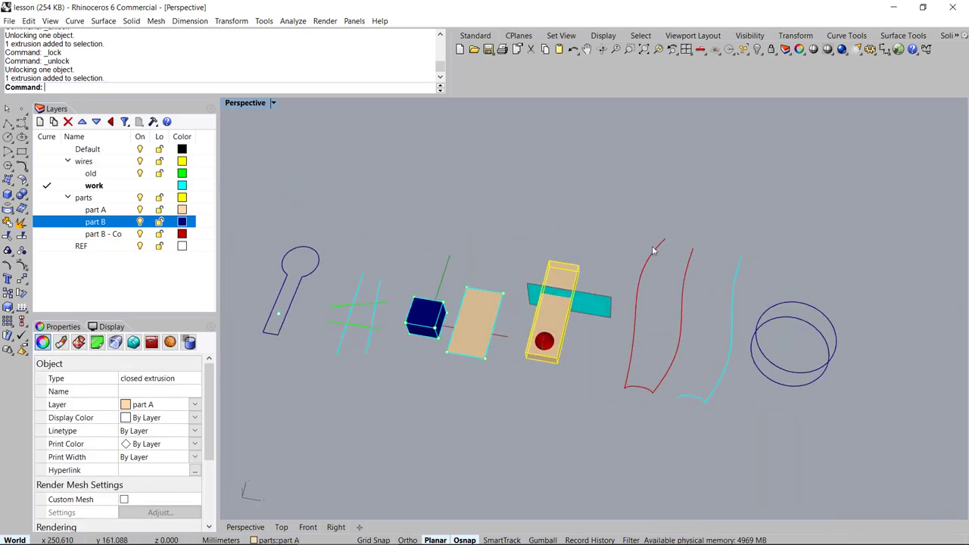
{"action": "right_click_drag", "start_coordinate": [538, 278], "coordinate": [513, 287]}
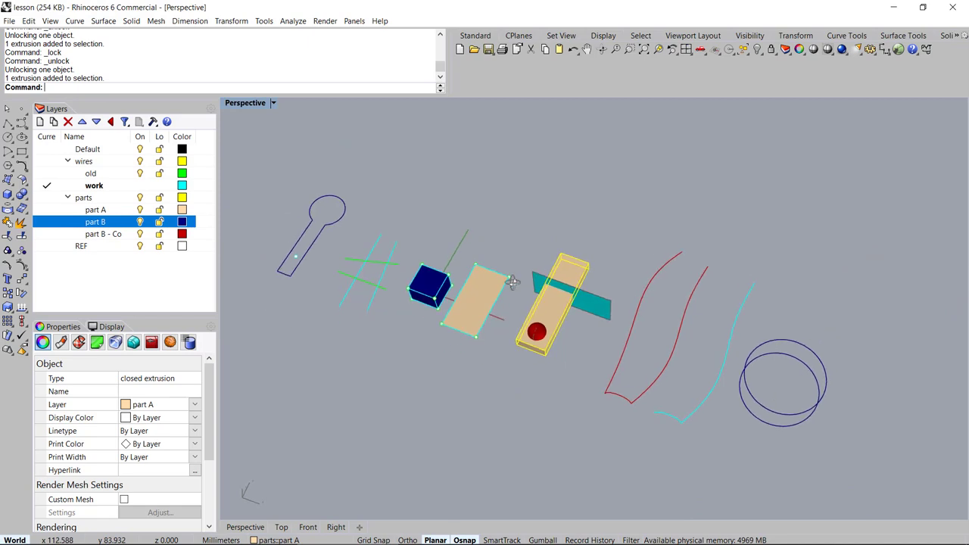
{"action": "key", "text": "ctrl+l"}
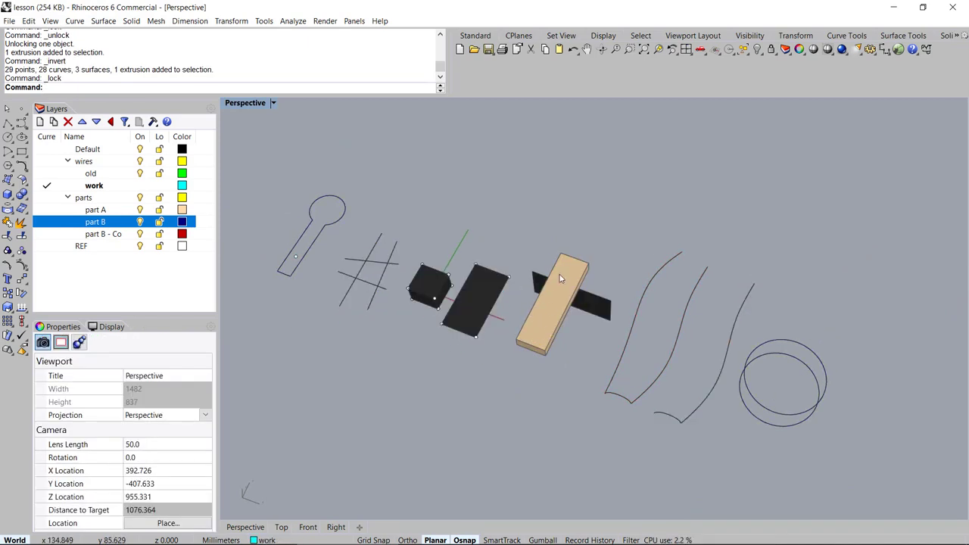
{"action": "scroll", "coordinate": [559, 295], "scroll_direction": "up", "scroll_amount": 8}
{"action": "scroll", "coordinate": [535, 333], "scroll_direction": "down", "scroll_amount": 7}
{"action": "mouse_move", "coordinate": [547, 348]}
{"action": "right_mouse_down"}
{"action": "mouse_move", "coordinate": [535, 333]}
{"action": "mouse_move", "coordinate": [491, 336]}
{"action": "mouse_move", "coordinate": [467, 299]}
{"action": "mouse_move", "coordinate": [532, 309]}
{"action": "mouse_move", "coordinate": [543, 336]}
{"action": "right_mouse_up"}
{"action": "scroll", "coordinate": [535, 333], "scroll_direction": "down", "scroll_amount": 2}
{"action": "right_click_drag", "start_coordinate": [395, 343], "coordinate": [534, 277]}
{"action": "right_click_drag", "start_coordinate": [549, 349], "coordinate": [576, 338]}
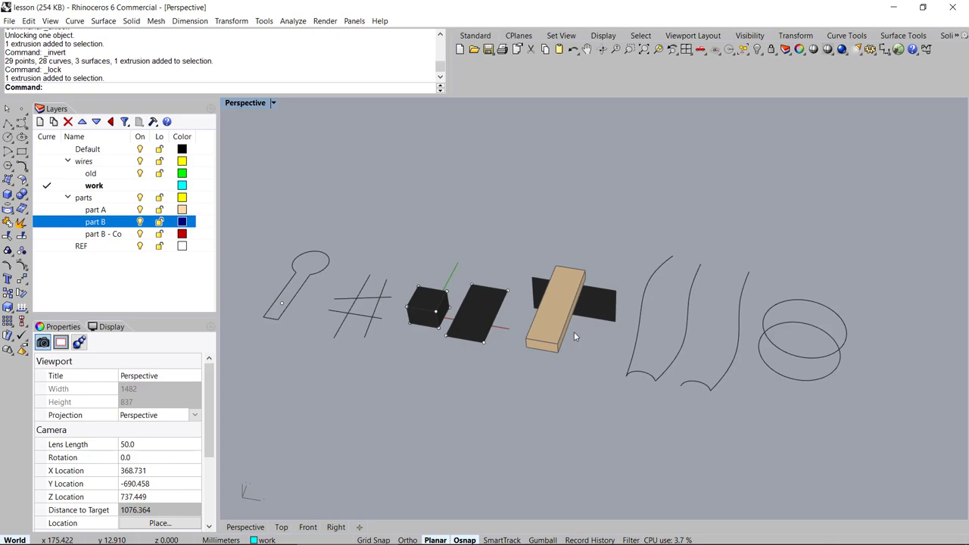
{"action": "scroll", "coordinate": [567, 331], "scroll_direction": "up", "scroll_amount": 5}
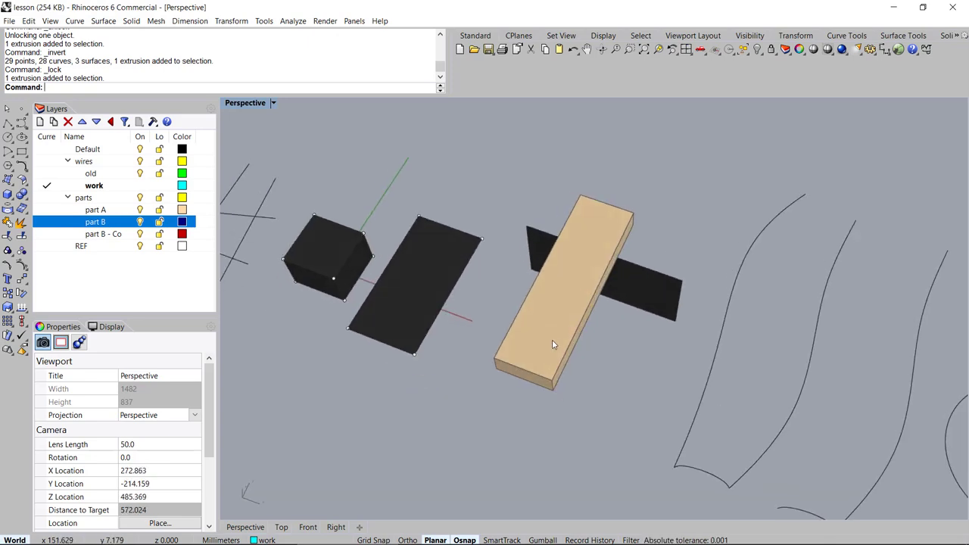
Step: Unlock all objects, and lock everything except the flat tan rectangle by inverting its selection
{"action": "key", "text": "ctrl+alt+l"}
{"action": "scroll", "coordinate": [561, 333], "scroll_direction": "down", "scroll_amount": 4}
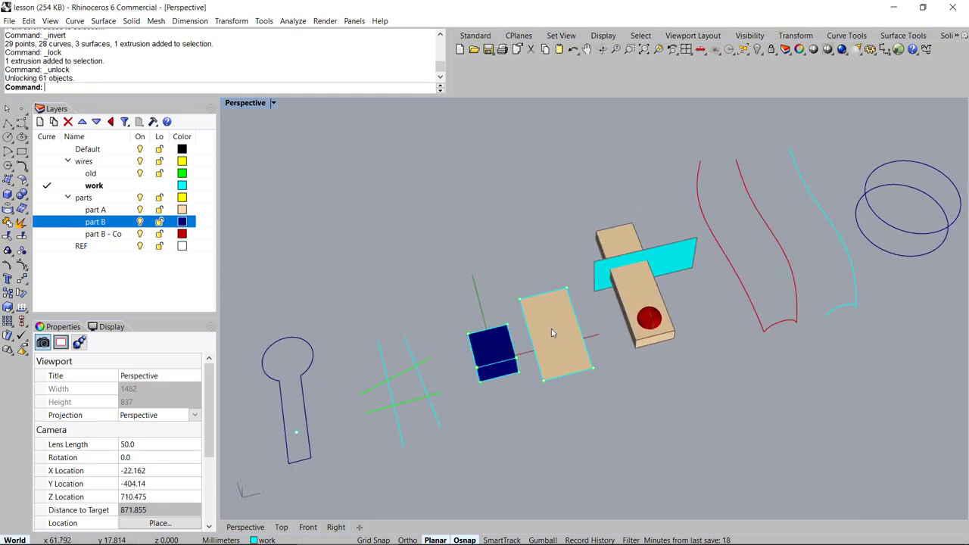
{"action": "left_click", "coordinate": [544, 331]}
{"action": "key", "text": "ctrl+i"}
{"action": "key", "text": "ctrl+l"}
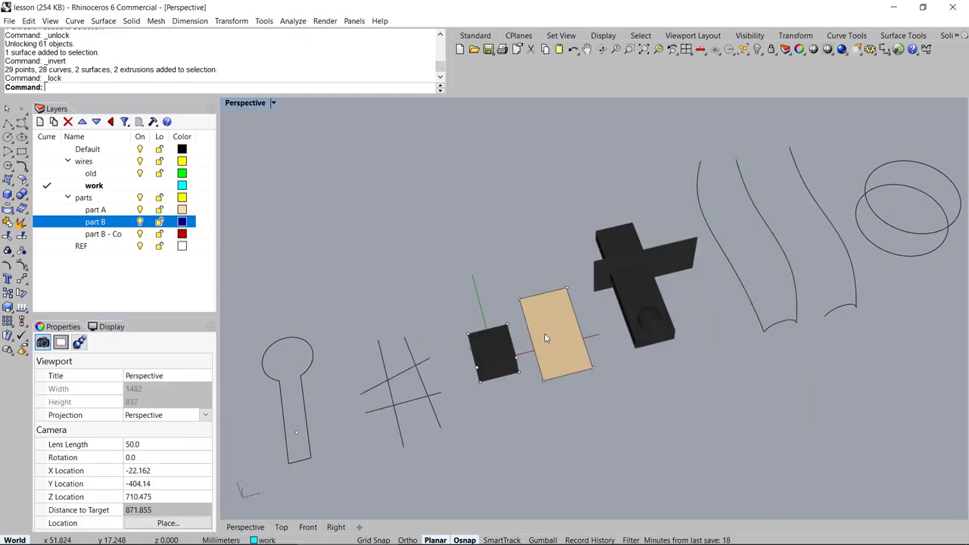
Step: Select the flat tan rectangle, unlock all the other objects, and clear the selection
{"action": "left_click", "coordinate": [546, 337]}
{"action": "key", "text": "ctrl+alt+l"}
{"action": "scroll", "coordinate": [553, 318], "scroll_direction": "down", "scroll_amount": 6}
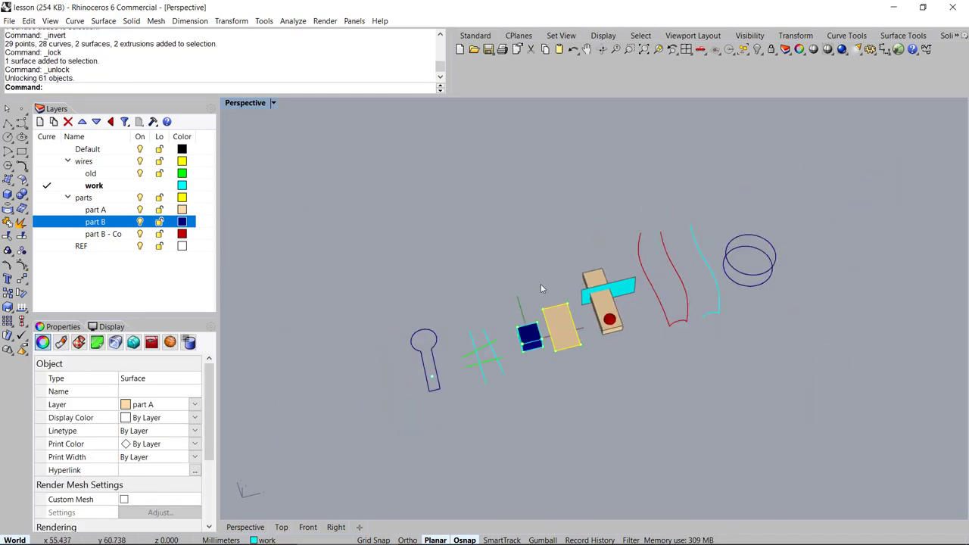
{"action": "key", "text": "Escape"}
Step: Lock everything except the point at the flat tan rectangle's corner near the blue box, and zoom all viewports to that point
{"action": "scroll", "coordinate": [550, 318], "scroll_direction": "up", "scroll_amount": 8}
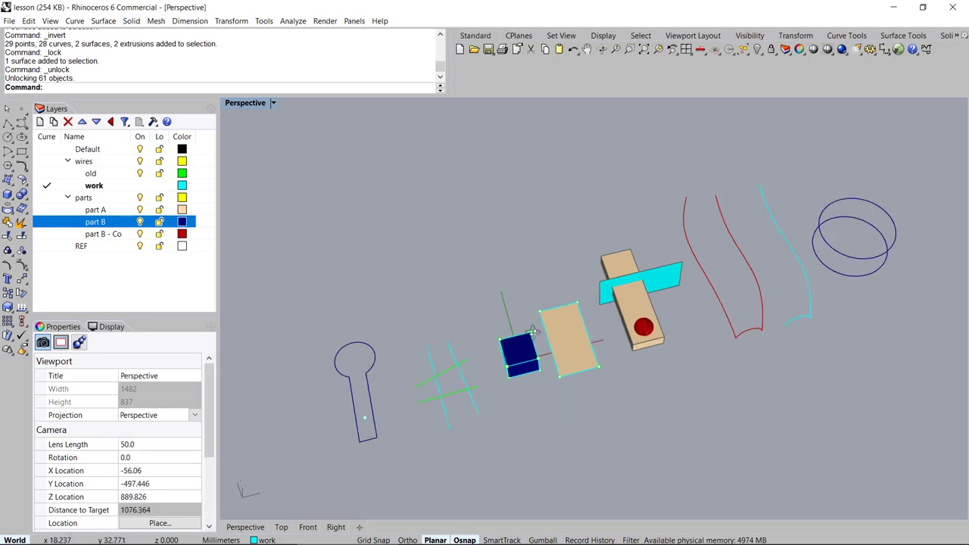
{"action": "left_click_drag", "start_coordinate": [551, 342], "coordinate": [551, 343]}
{"action": "key", "text": "ctrl+i"}
{"action": "key", "text": "ctrl+l"}
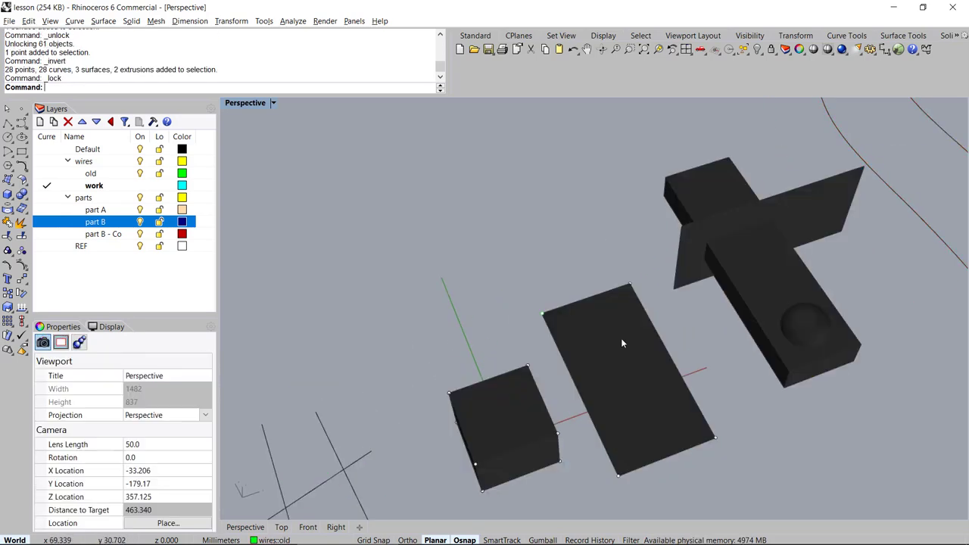
{"action": "left_click_drag", "start_coordinate": [471, 254], "coordinate": [678, 456]}
{"action": "key", "text": "ctrl+shift+e"}
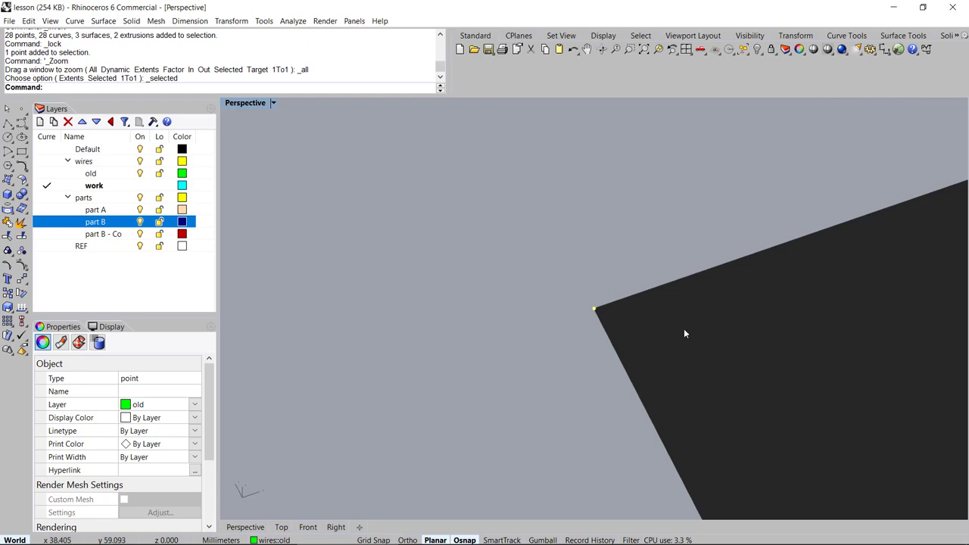
Step: Unlock all objects and return the Perspective view to an overview of the sample objects
{"action": "key", "text": "ctrl+alt+l"}
{"action": "right_click_drag", "start_coordinate": [543, 269], "coordinate": [545, 303]}
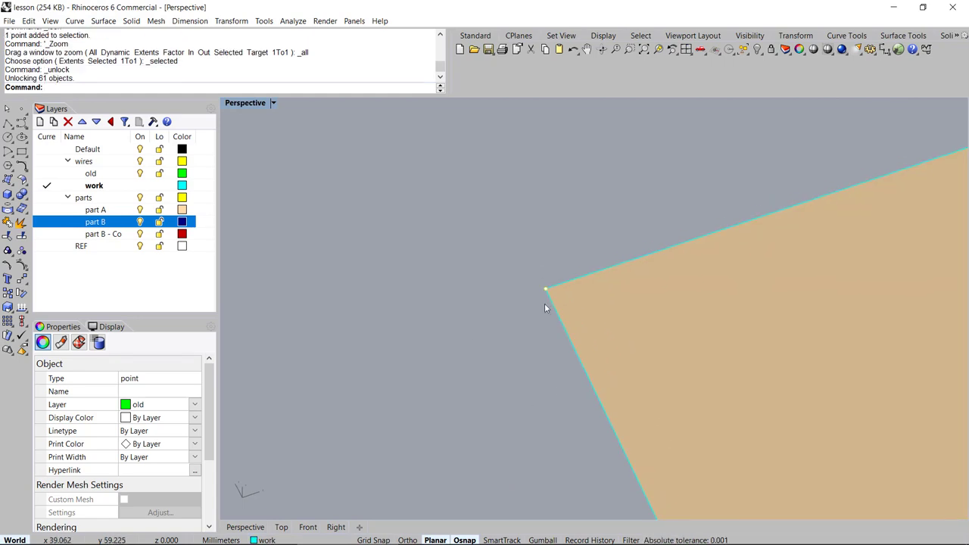
{"action": "scroll", "coordinate": [546, 306], "scroll_direction": "down", "scroll_amount": 10}
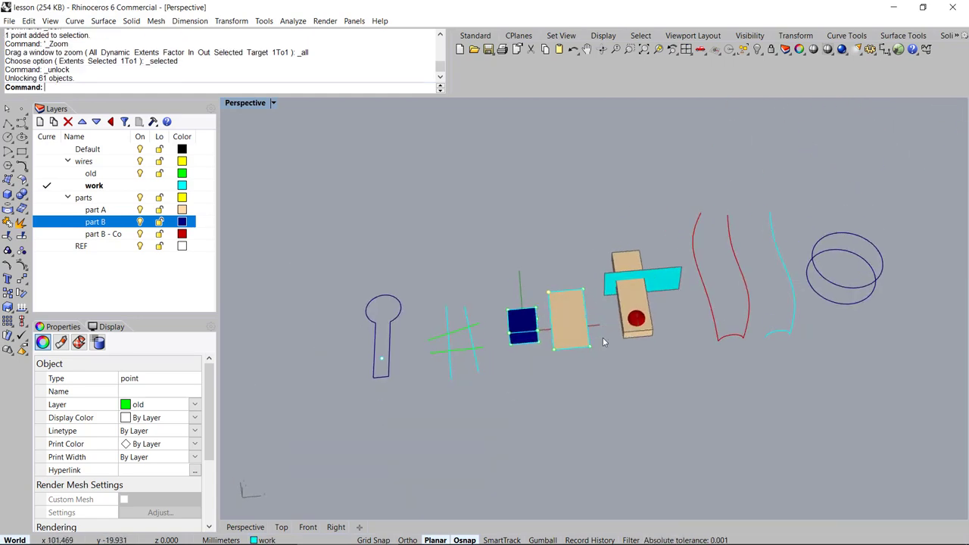
{"action": "right_click_drag", "start_coordinate": [647, 317], "coordinate": [634, 299]}
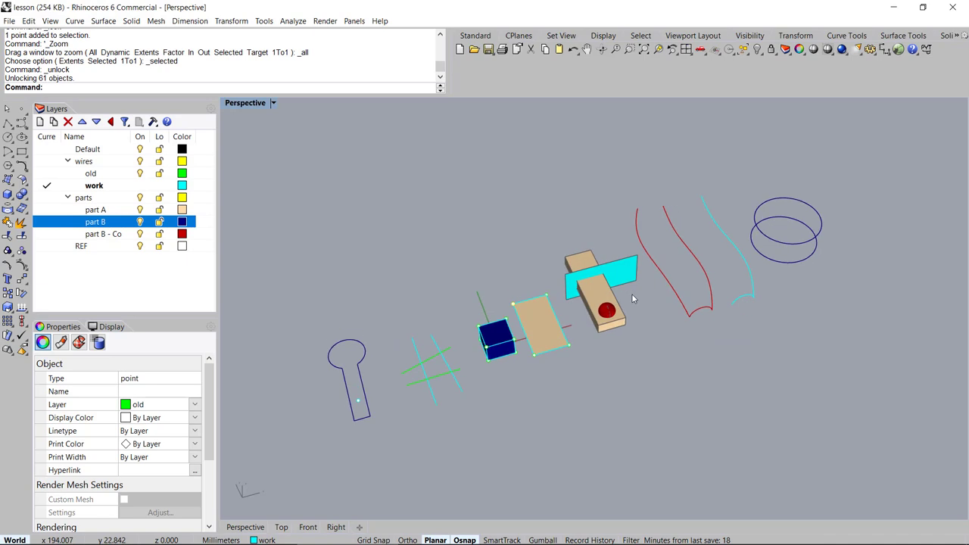
{"action": "right_click_drag", "start_coordinate": [610, 312], "coordinate": [522, 330]}
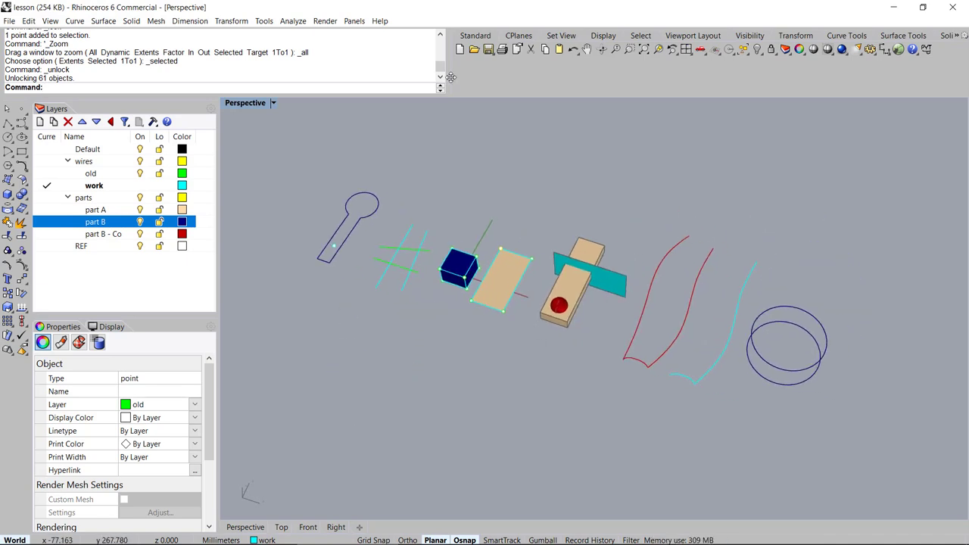
Step: Switch to the default four-viewport layout, reset its views, and zoom all viewports to extents with ZEA
{"action": "left_click", "coordinate": [686, 49]}
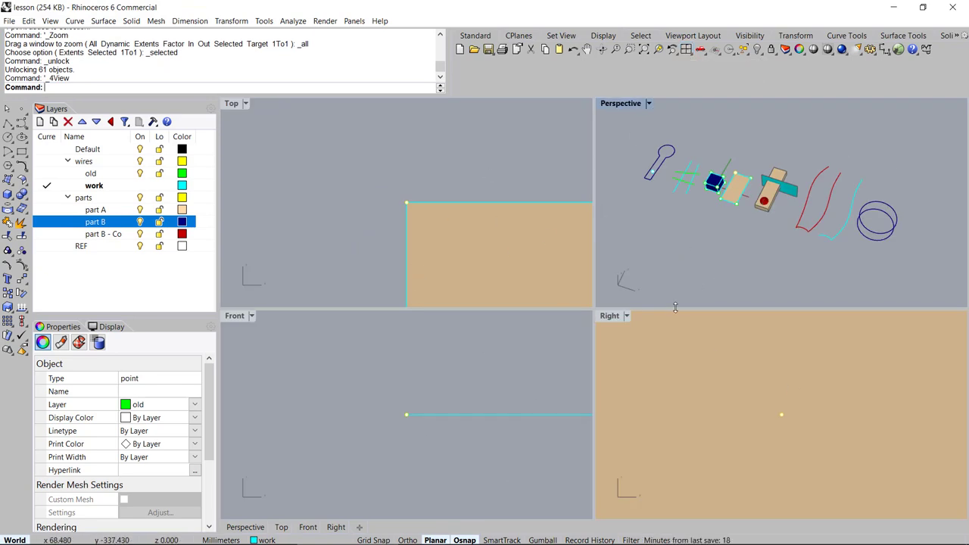
{"action": "left_click", "coordinate": [686, 49]}
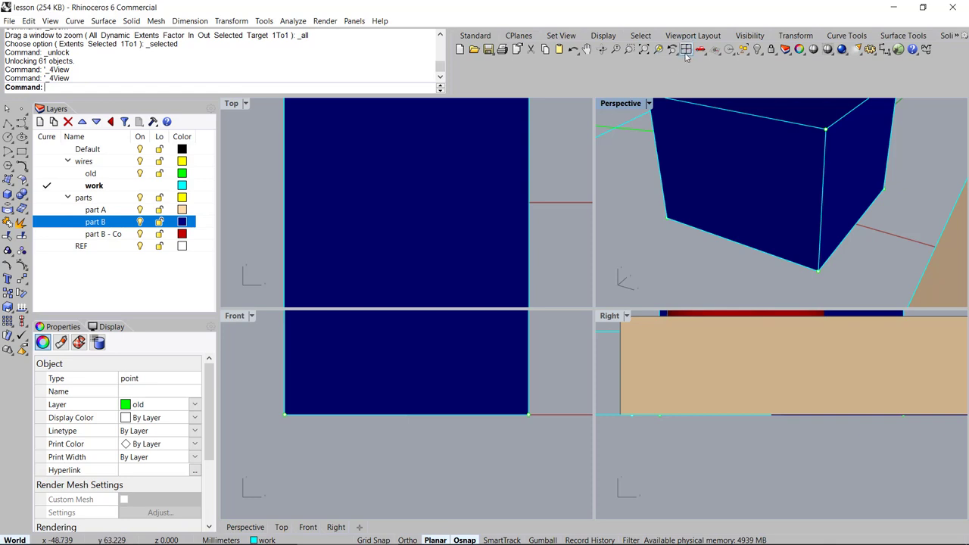
{"action": "type", "text": "ZEA"}
{"action": "key", "text": "Return"}
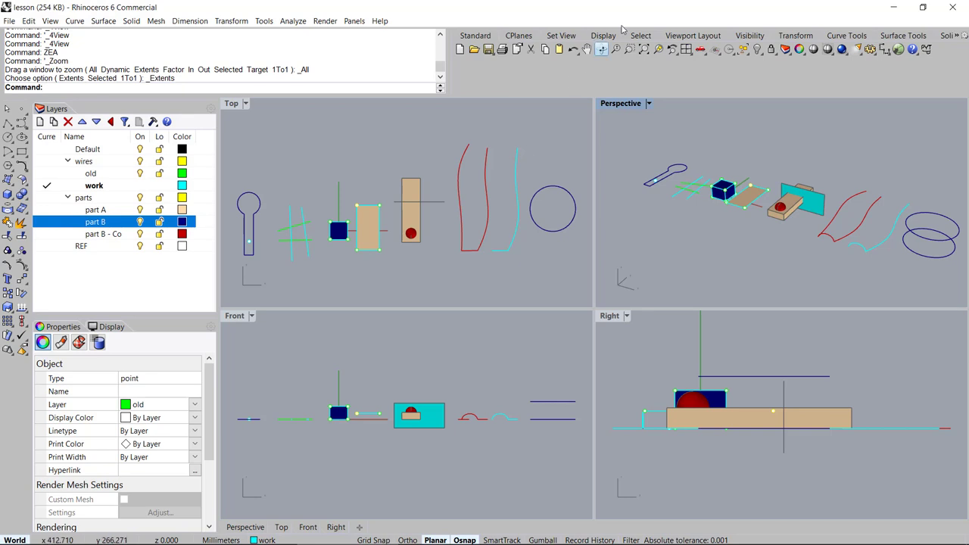
Step: Maximize the Perspective viewport and pan the sample objects away until only the keyhole-shaped outline remains near the edge
{"action": "double_click", "coordinate": [625, 105]}
{"action": "right_click_drag", "start_coordinate": [482, 282], "coordinate": [395, 345]}
{"action": "scroll", "coordinate": [537, 292], "scroll_direction": "down", "scroll_amount": 6}
{"action": "scroll", "coordinate": [523, 312], "scroll_direction": "up", "scroll_amount": 4}
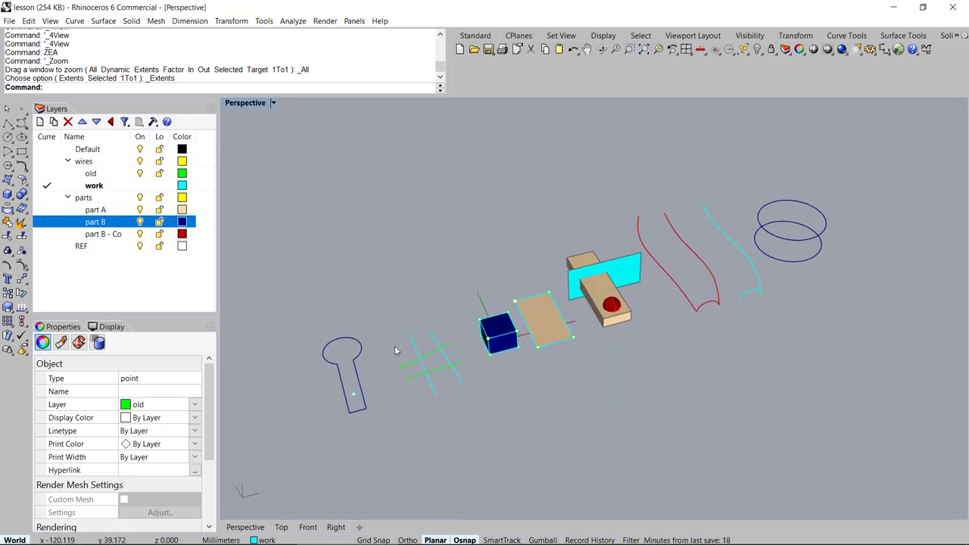
{"action": "right_click_drag", "start_coordinate": [460, 343], "coordinate": [593, 326]}
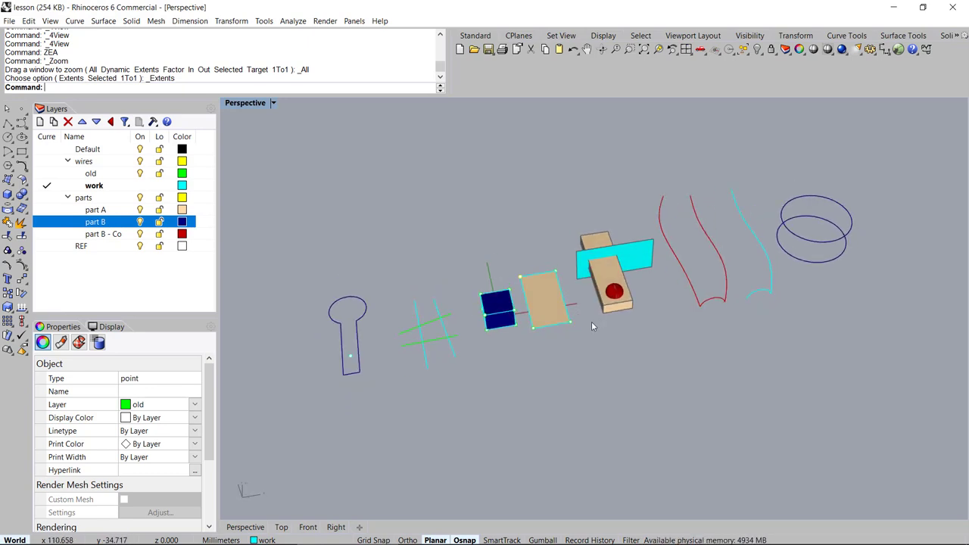
{"action": "right_click_drag", "start_coordinate": [319, 366], "coordinate": [699, 260], "text": "shift"}
{"action": "scroll", "coordinate": [508, 271], "scroll_direction": "up", "scroll_amount": 1}
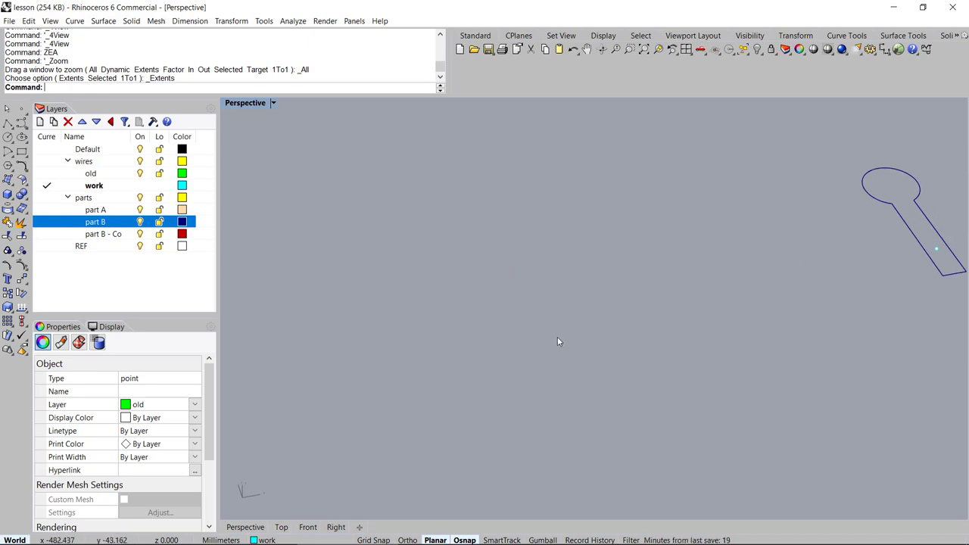
Step: Restore the four-viewport layout, reset its views to the defaults, and zoom all viewports to extents
{"action": "key", "text": "F4"}
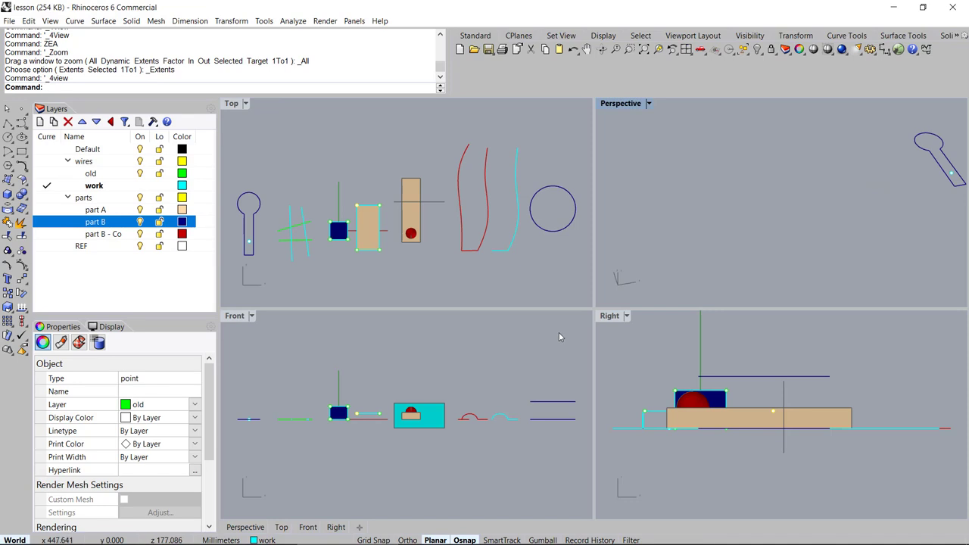
{"action": "key", "text": "F4"}
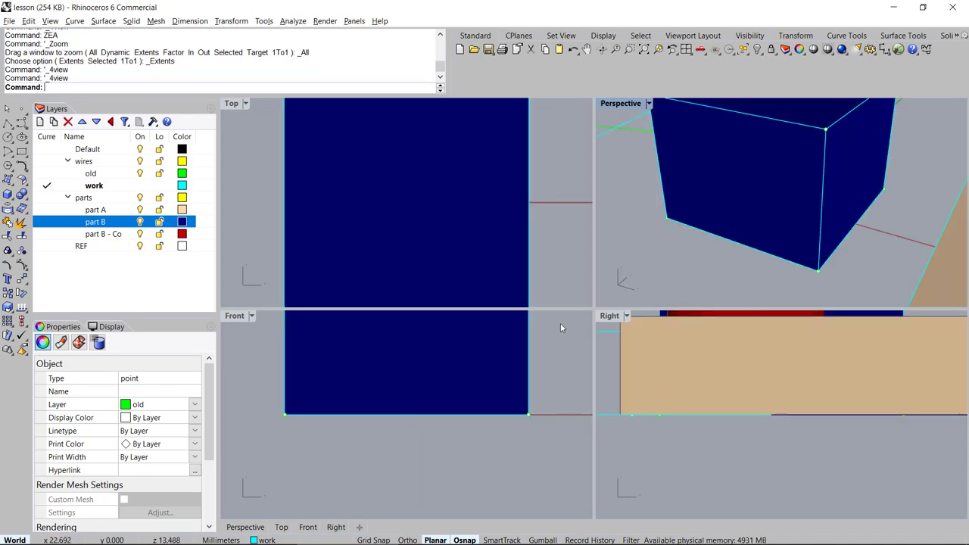
{"action": "key", "text": "ctrl+alt+e"}
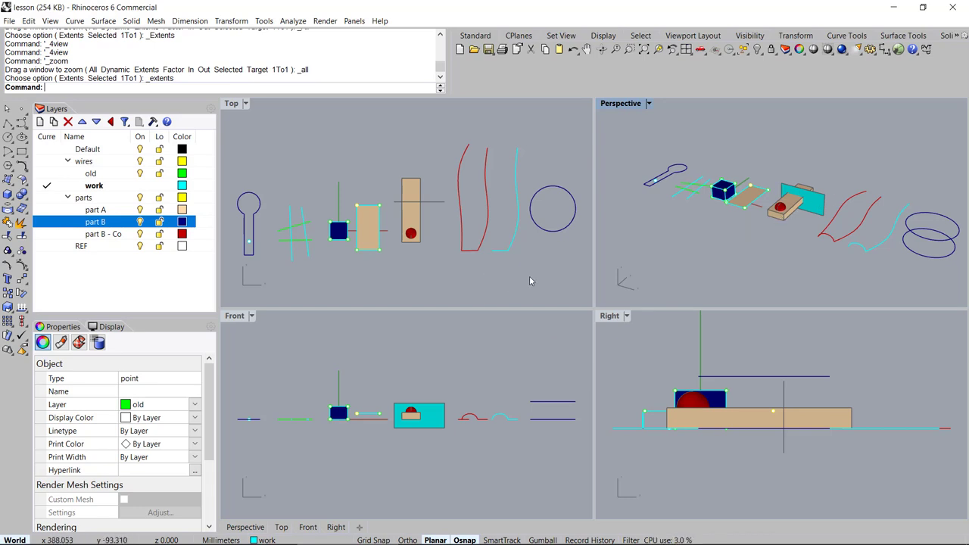
Step: Show the pop-up toolbar over the Top viewport, and dismiss it by making the Perspective viewport active
{"action": "middle_click", "coordinate": [548, 269]}
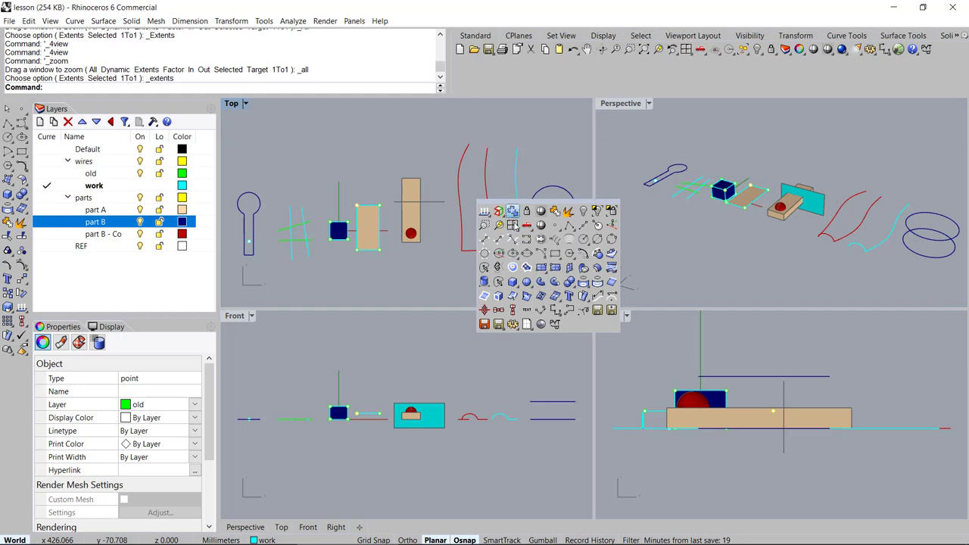
{"action": "left_click", "coordinate": [621, 103]}
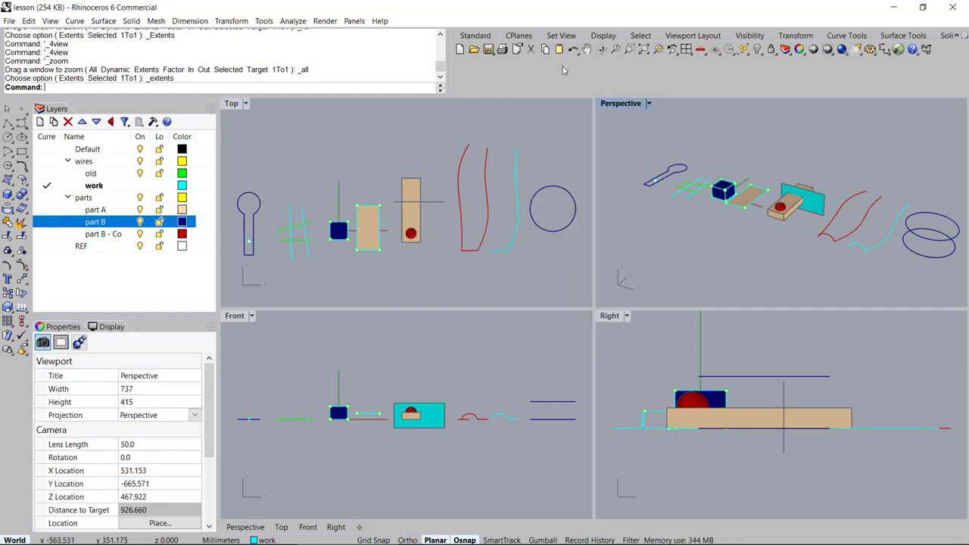
Step: Maximize the Perspective viewport and orbit it to look down on the row of sample objects
{"action": "double_click", "coordinate": [621, 103]}
{"action": "right_click_drag", "start_coordinate": [448, 274], "coordinate": [457, 317]}
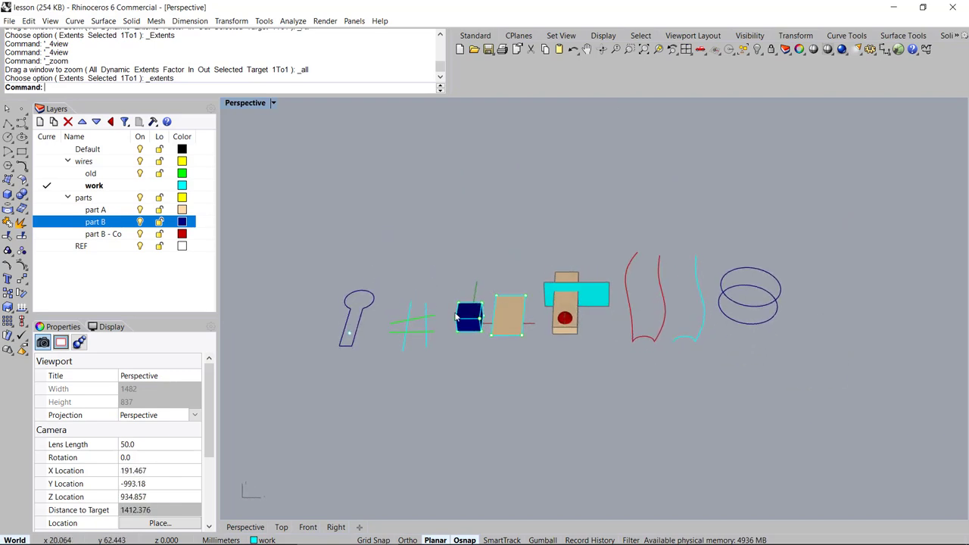
{"action": "right_click_drag", "start_coordinate": [560, 248], "coordinate": [570, 290]}
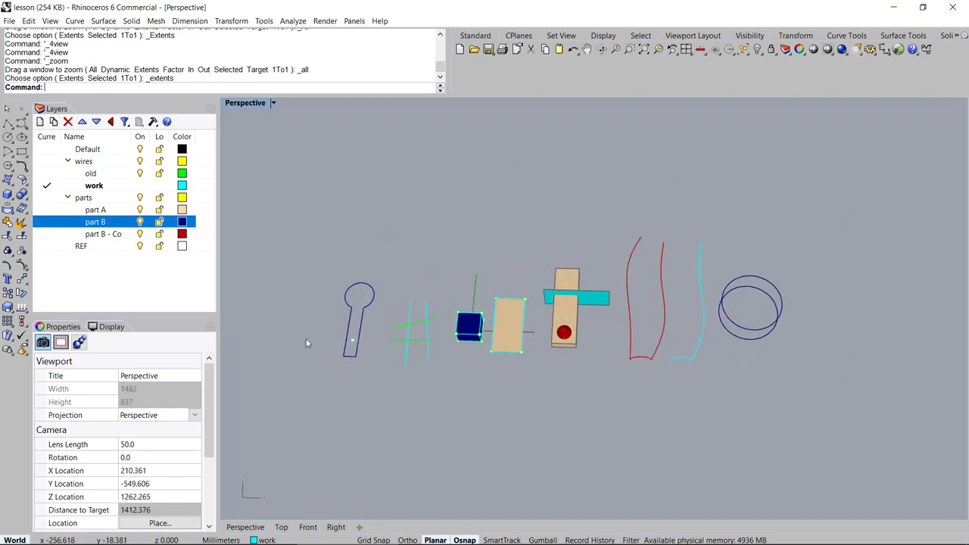
{"action": "scroll", "coordinate": [306, 341], "scroll_direction": "up", "scroll_amount": 8}
{"action": "scroll", "coordinate": [472, 317], "scroll_direction": "down", "scroll_amount": 6}
{"action": "right_click_drag", "start_coordinate": [373, 346], "coordinate": [394, 351]}
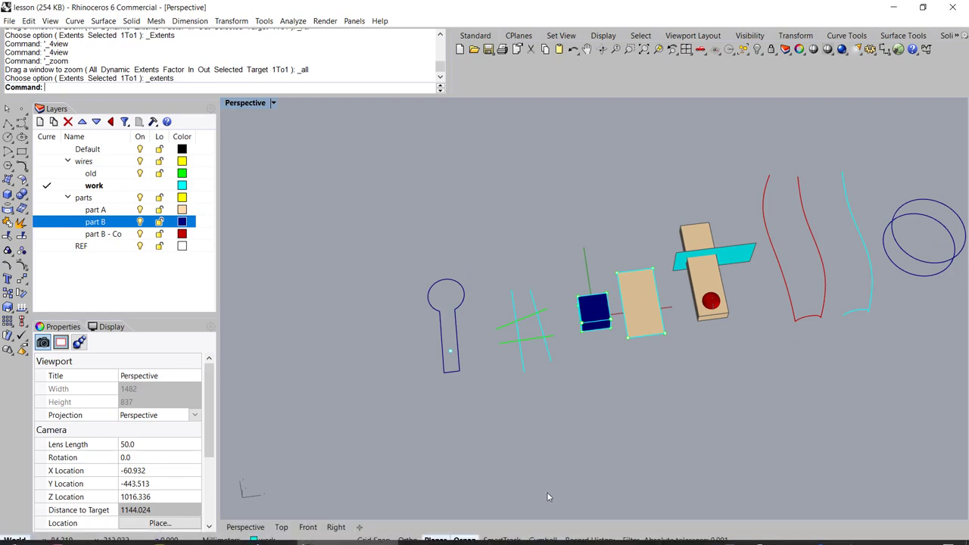
Step: Turn on the Gumball and select the keyhole-shaped outline in the Perspective viewport
{"action": "left_click", "coordinate": [545, 540]}
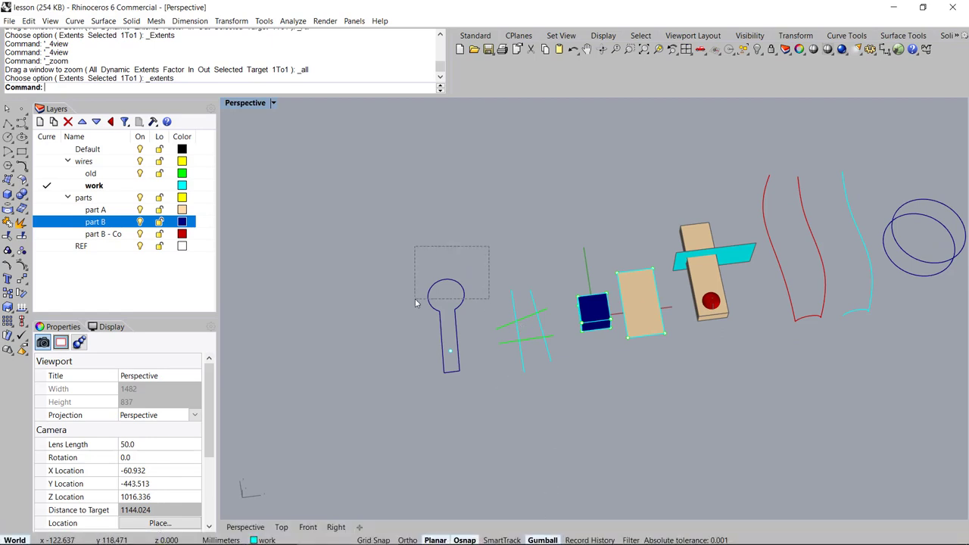
{"action": "left_click_drag", "start_coordinate": [415, 300], "coordinate": [415, 303]}
{"action": "right_click_drag", "start_coordinate": [513, 420], "coordinate": [509, 353]}
{"action": "scroll", "coordinate": [422, 301], "scroll_direction": "up", "scroll_amount": 5}
{"action": "right_click_drag", "start_coordinate": [485, 387], "coordinate": [536, 377]}
{"action": "scroll", "coordinate": [493, 370], "scroll_direction": "up", "scroll_amount": 3}
{"action": "scroll", "coordinate": [493, 371], "scroll_direction": "up", "scroll_amount": 3}
{"action": "left_click_drag", "start_coordinate": [584, 149], "coordinate": [396, 216]}
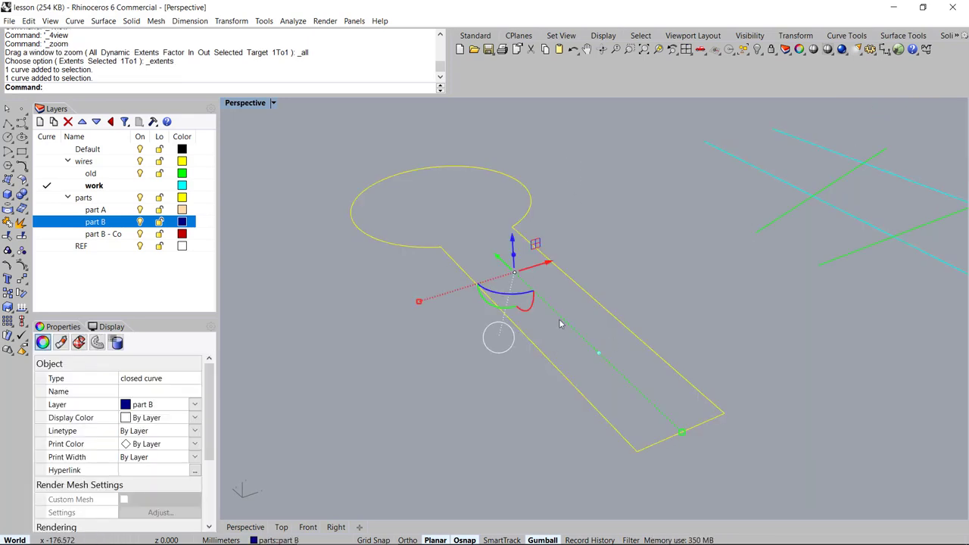
{"action": "right_click_drag", "start_coordinate": [523, 297], "coordinate": [529, 317]}
{"action": "scroll", "coordinate": [538, 322], "scroll_direction": "down", "scroll_amount": 2}
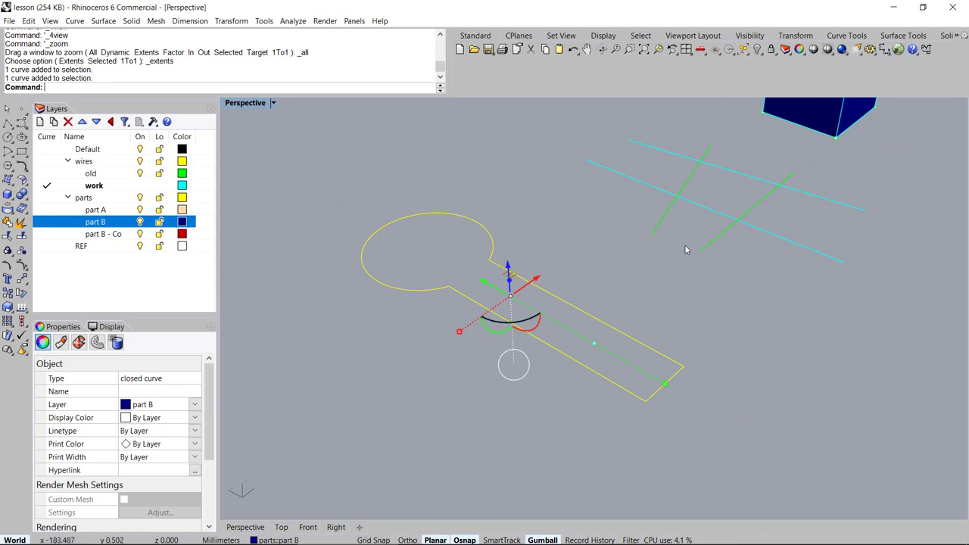
Step: Examine the keyboard shortcut macros in Rhino Options, and close the dialog without changes
{"action": "left_click", "coordinate": [868, 51]}
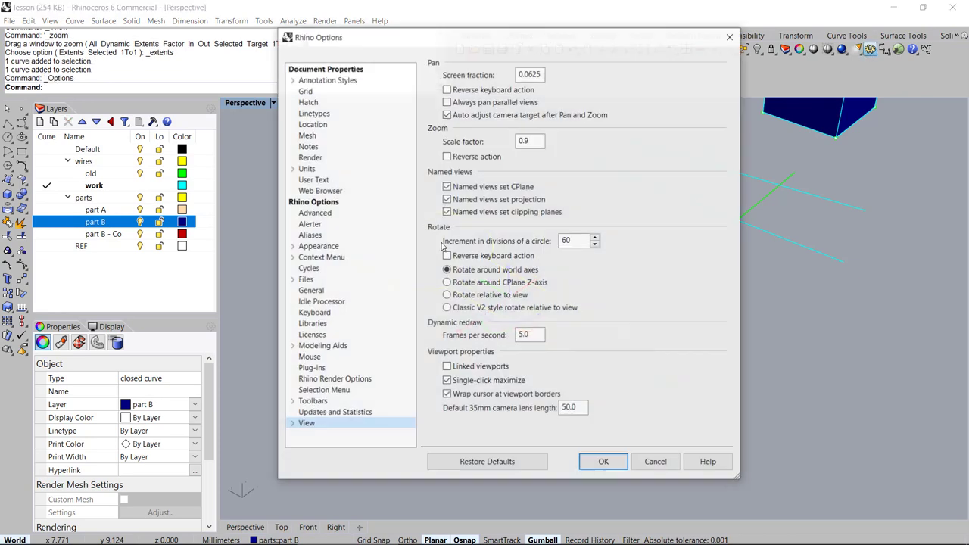
{"action": "left_click", "coordinate": [315, 313]}
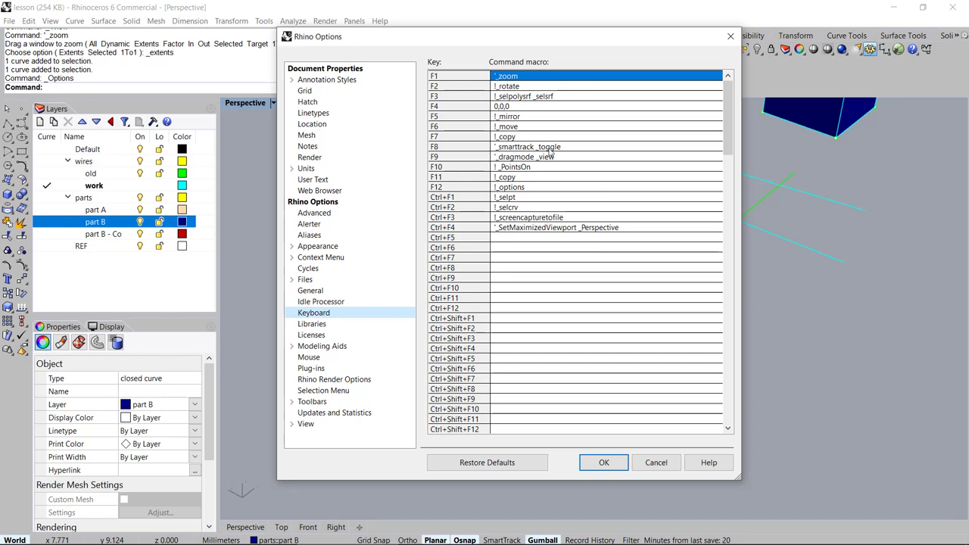
{"action": "left_click", "coordinate": [653, 468]}
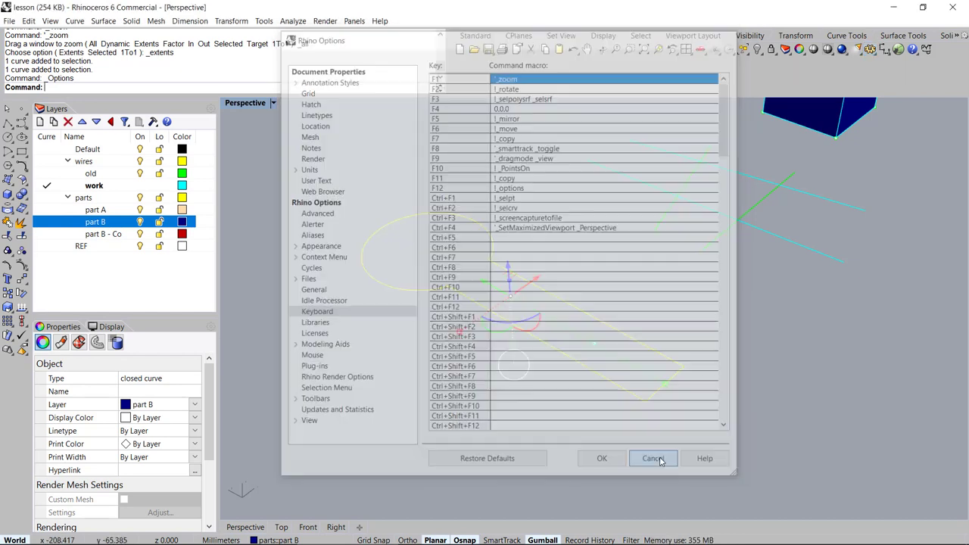
Step: Zoom the Perspective viewport to the selected keyhole outline
{"action": "right_click_drag", "start_coordinate": [509, 296], "coordinate": [571, 288]}
{"action": "key", "text": "F4"}
{"action": "scroll", "coordinate": [512, 301], "scroll_direction": "down", "scroll_amount": 5}
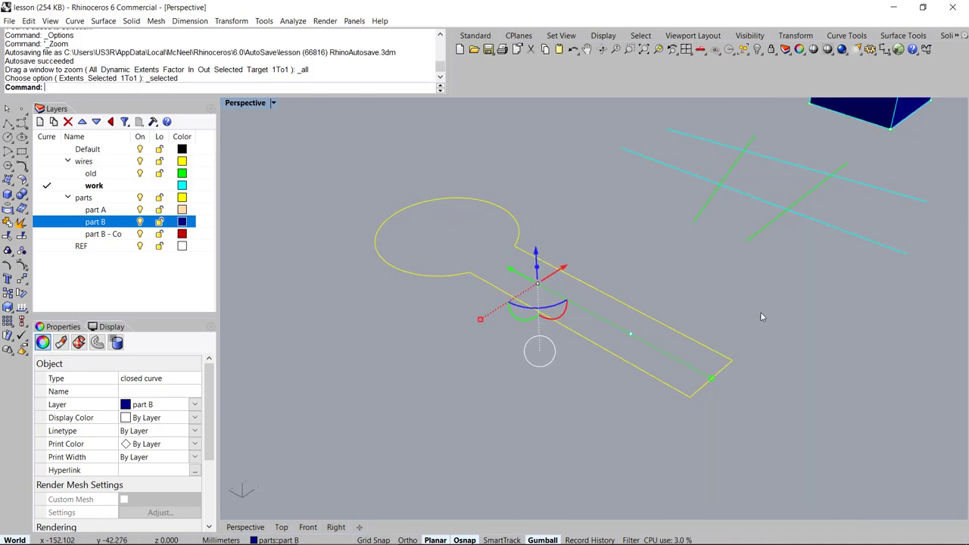
Step: Toggle the Gumball on the selected outline on and off several times, and leave it off
{"action": "key", "text": "F5"}
{"action": "key", "text": "F5"}
{"action": "key", "text": "F5"}
{"action": "key", "text": "F5"}
{"action": "key", "text": "F5"}
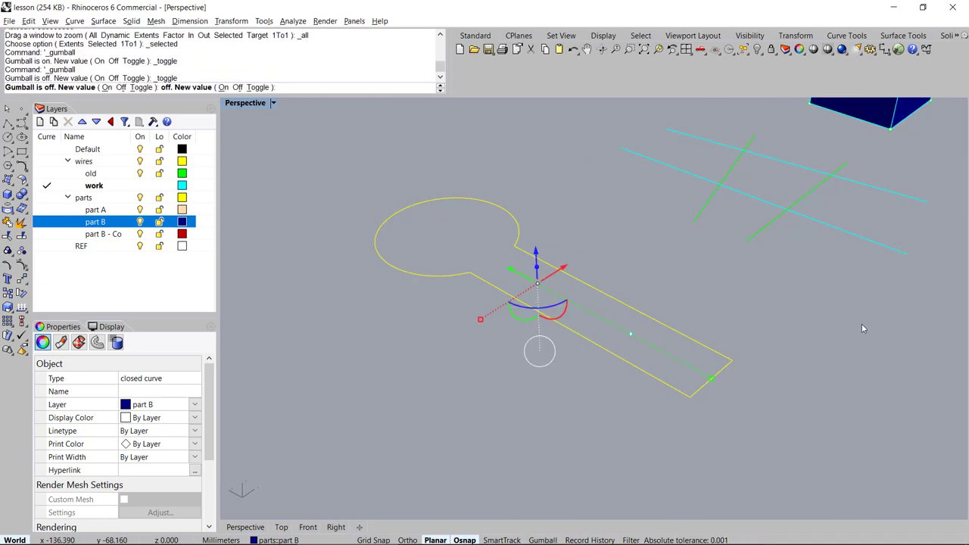
{"action": "key", "text": "F5"}
{"action": "key", "text": "F5"}
{"action": "key", "text": "F5"}
{"action": "key", "text": "F5"}
{"action": "key", "text": "F5"}
{"action": "key", "text": "F5"}
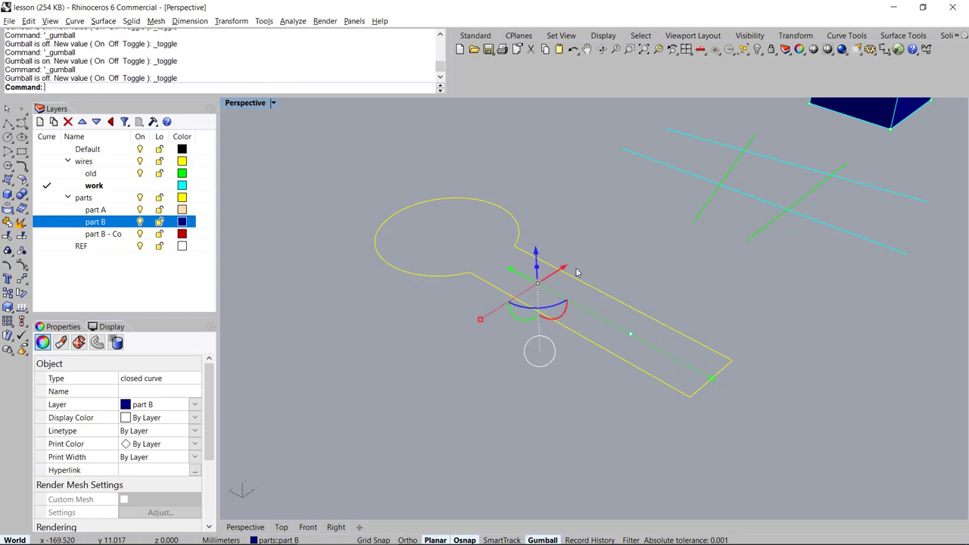
{"action": "key", "text": "F12"}
{"action": "key", "text": "F12"}
{"action": "key", "text": "F12"}
Step: Rotate the keyhole outline 90° counterclockwise about the point inside its stem
{"action": "right_click_drag", "start_coordinate": [576, 270], "coordinate": [442, 343]}
{"action": "mouse_move", "coordinate": [529, 405]}
{"action": "right_mouse_down", "text": "shift"}
{"action": "mouse_move", "coordinate": [546, 405]}
{"action": "mouse_move", "coordinate": [535, 417]}
{"action": "mouse_move", "coordinate": [542, 410]}
{"action": "right_mouse_up", "text": "shift"}
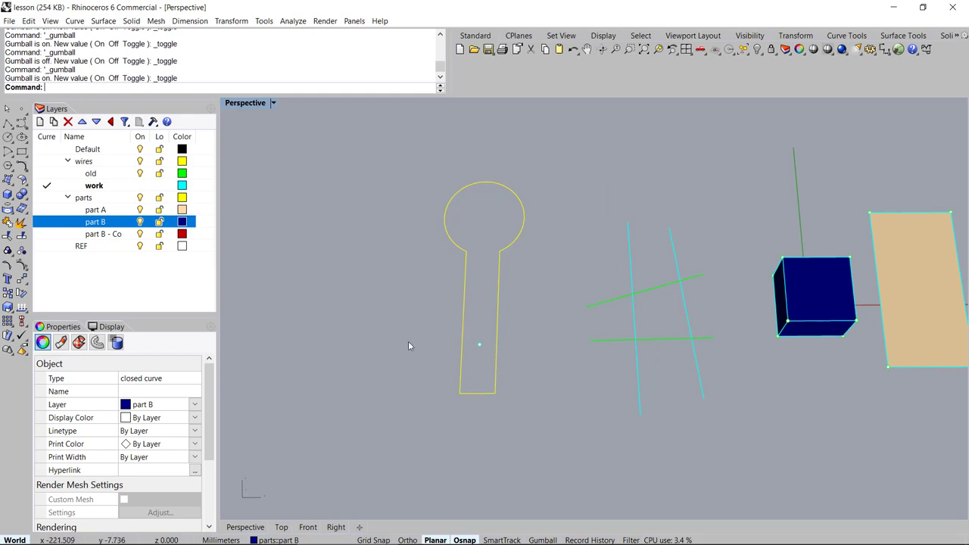
{"action": "right_click_drag", "start_coordinate": [422, 351], "coordinate": [438, 349], "text": "shift"}
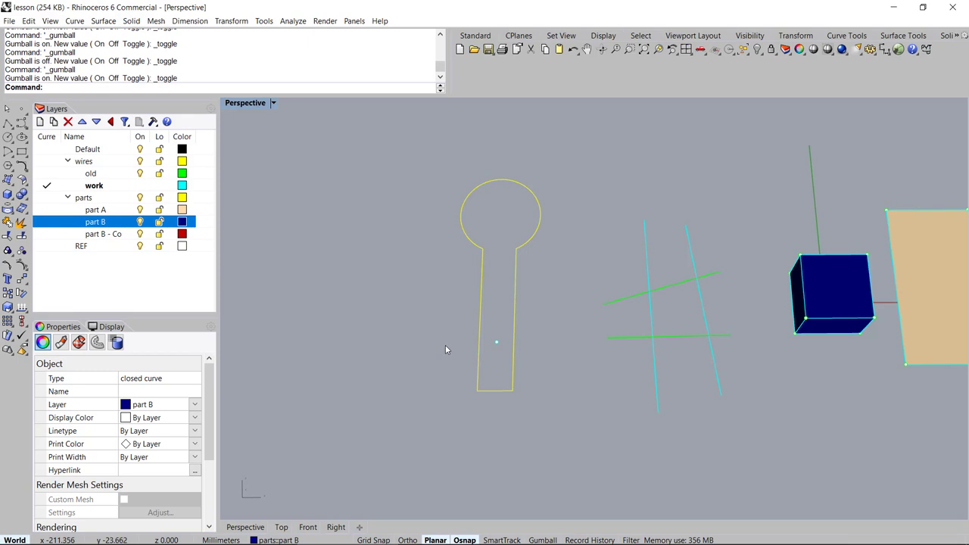
{"action": "key", "text": "r"}
{"action": "left_click", "coordinate": [497, 342]}
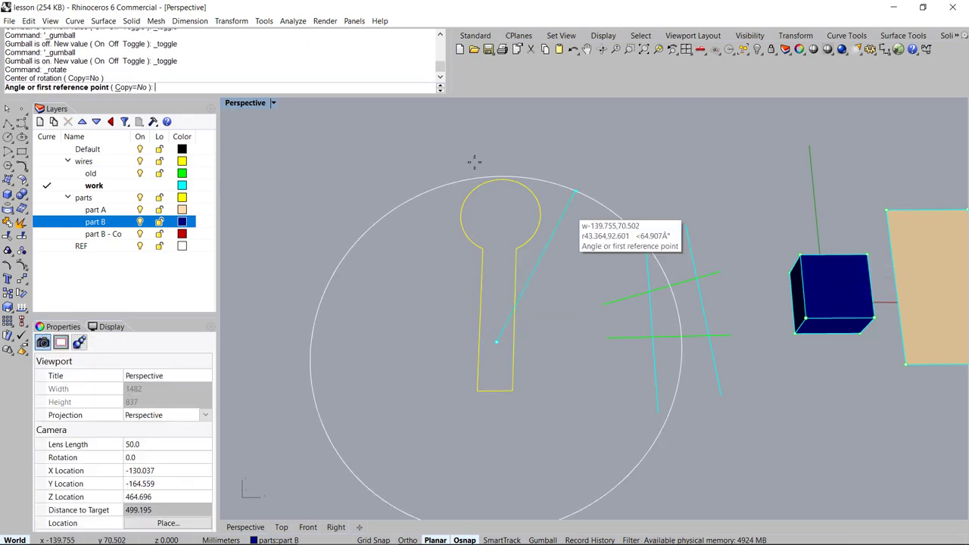
{"action": "left_click", "coordinate": [489, 144]}
{"action": "left_click", "coordinate": [335, 362]}
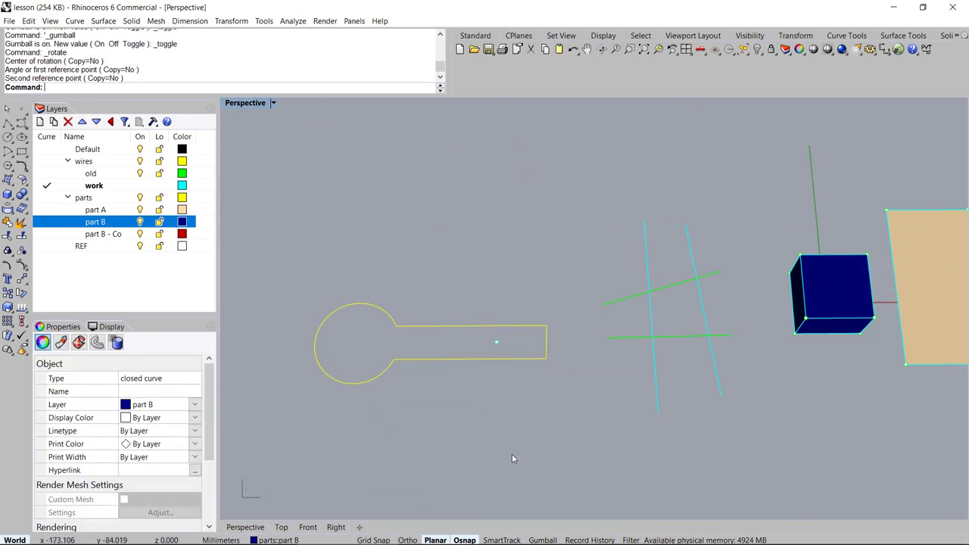
Step: Reselect the keyhole outline and rotate it 90° clockwise about the point in its stem, constrained with Ortho
{"action": "left_click", "coordinate": [231, 20]}
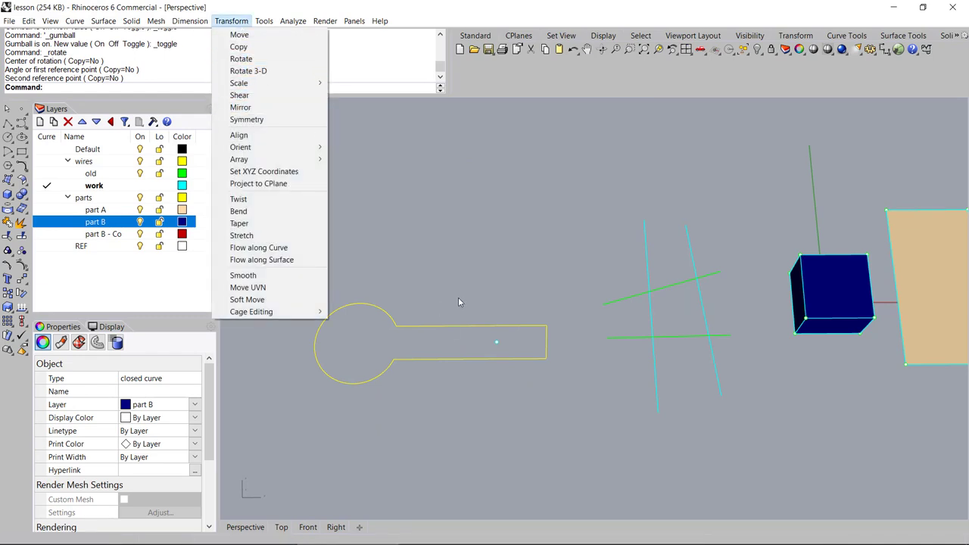
{"action": "left_click", "coordinate": [485, 284]}
{"action": "left_click", "coordinate": [477, 289]}
{"action": "left_click_drag", "start_coordinate": [429, 290], "coordinate": [344, 398]}
{"action": "right_click", "coordinate": [492, 375]}
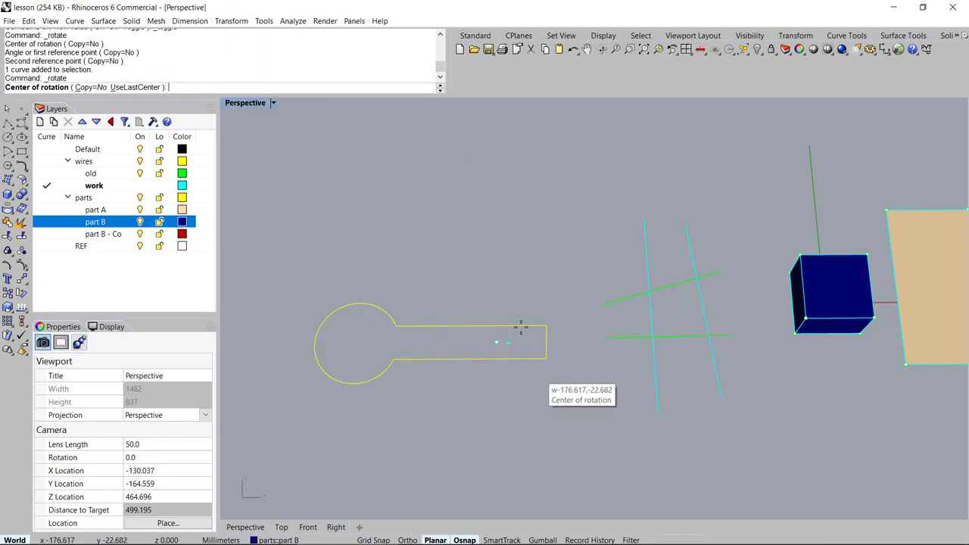
{"action": "left_click", "coordinate": [496, 342]}
{"action": "left_click", "coordinate": [498, 151]}
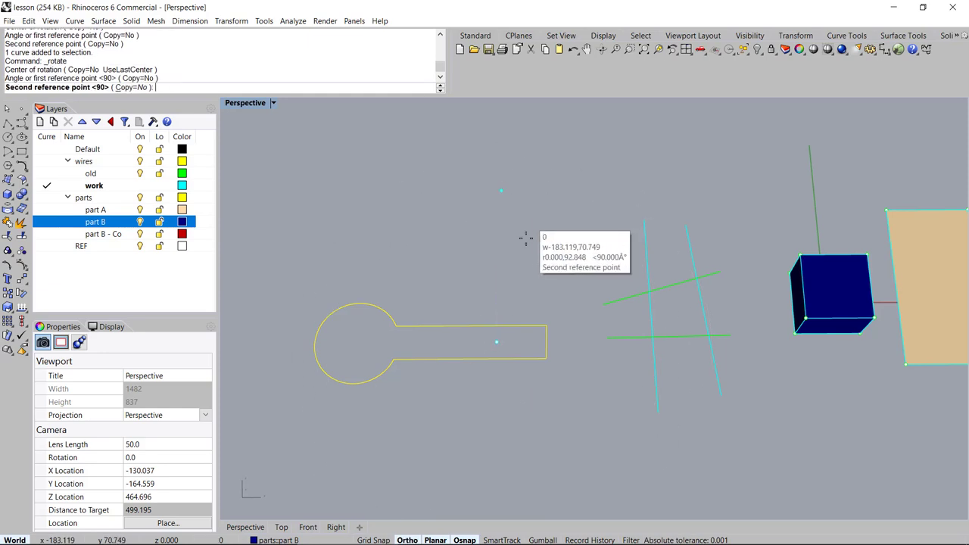
{"action": "left_click", "coordinate": [560, 340]}
Step: Select all objects, remove the keyhole outline from the selection, and hide the rest
{"action": "right_click_drag", "start_coordinate": [571, 342], "coordinate": [518, 336], "text": "shift"}
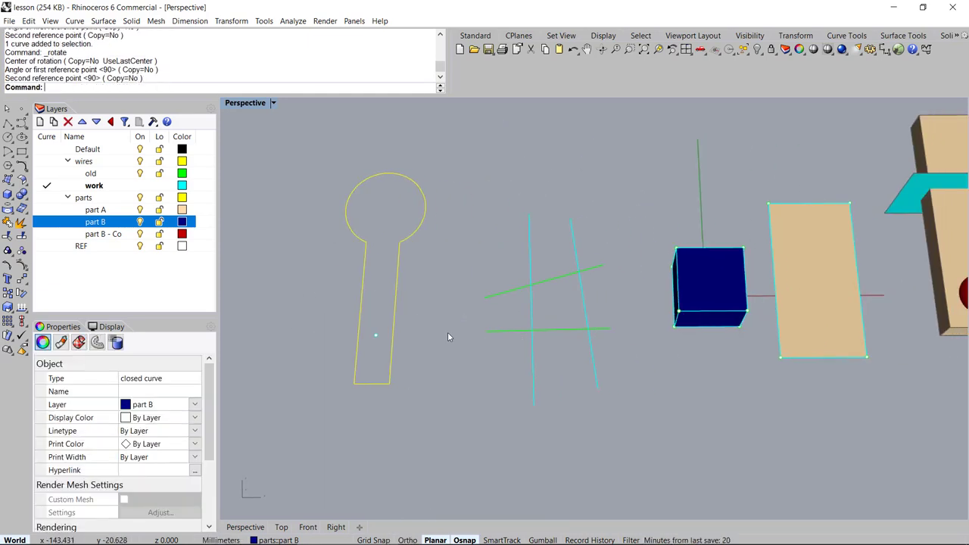
{"action": "scroll", "coordinate": [445, 326], "scroll_direction": "down", "scroll_amount": 4}
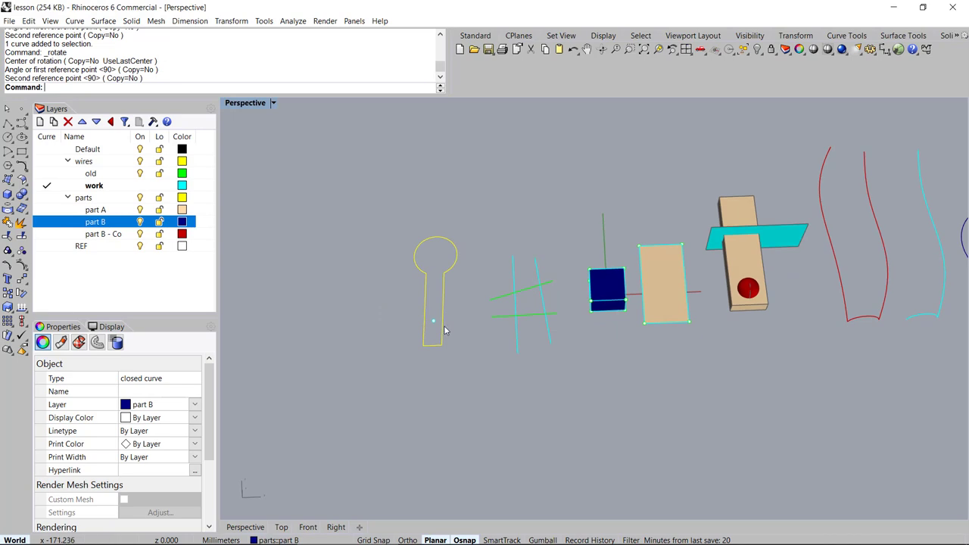
{"action": "right_click_drag", "start_coordinate": [445, 330], "coordinate": [558, 296], "text": "shift"}
{"action": "right_click_drag", "start_coordinate": [668, 298], "coordinate": [430, 303], "text": "shift"}
{"action": "key", "text": "ctrl+a"}
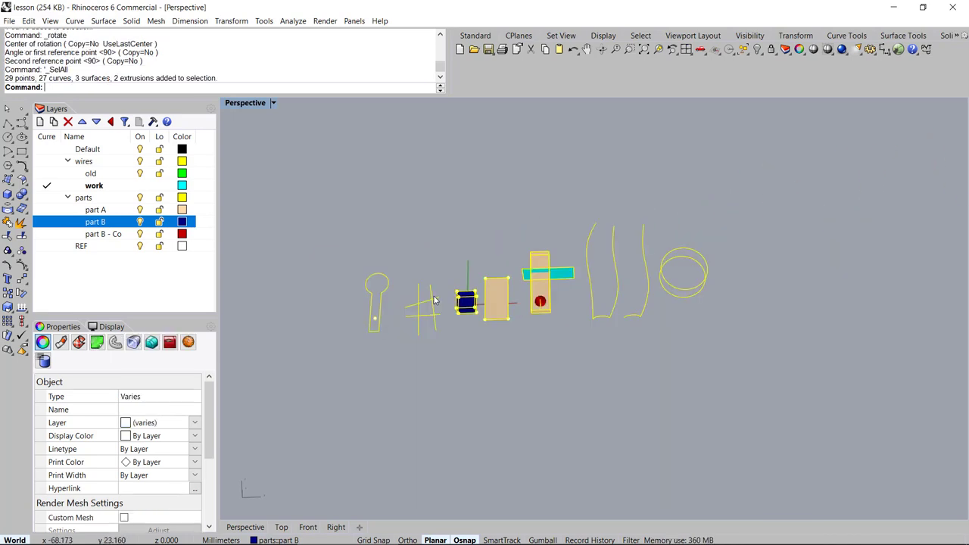
{"action": "middle_click", "coordinate": [431, 302]}
{"action": "scroll", "coordinate": [426, 283], "scroll_direction": "up", "scroll_amount": 7}
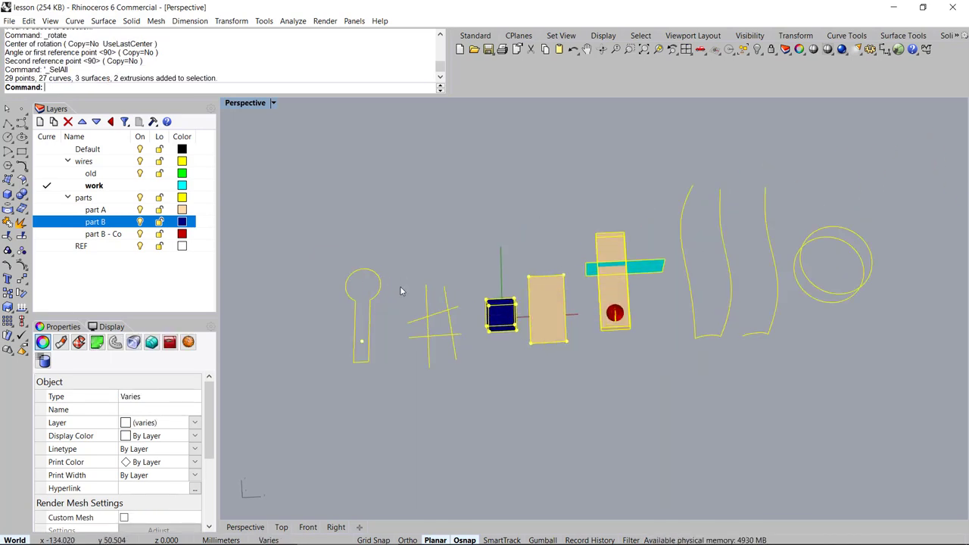
{"action": "left_click_drag", "start_coordinate": [379, 247], "coordinate": [357, 294], "text": "ctrl"}
{"action": "middle_click", "coordinate": [443, 277]}
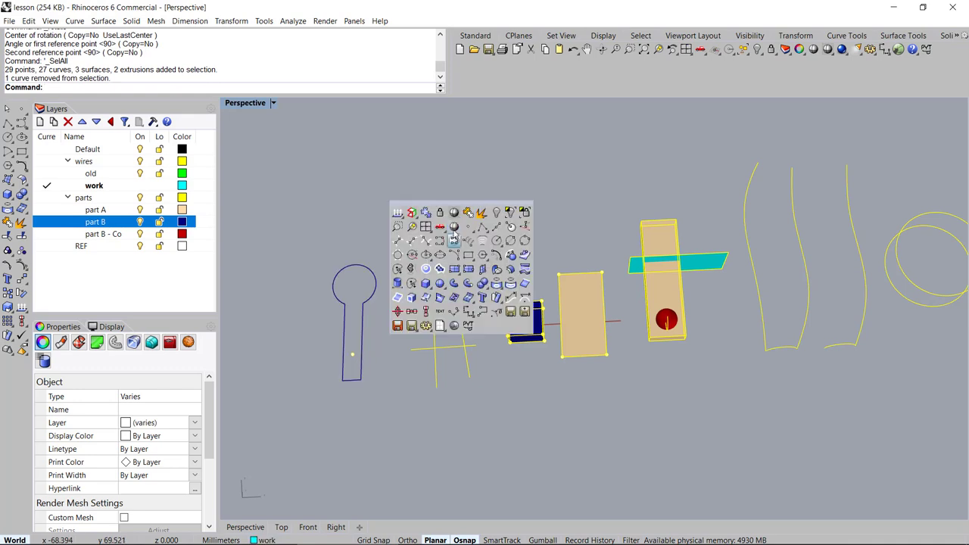
{"action": "left_click", "coordinate": [490, 215]}
Step: Select the keyhole outline and rotate it 180° about the origin 0,0,0
{"action": "right_click_drag", "start_coordinate": [580, 320], "coordinate": [606, 321], "text": "shift"}
{"action": "right_click_drag", "start_coordinate": [496, 321], "coordinate": [479, 319]}
{"action": "left_click_drag", "start_coordinate": [444, 213], "coordinate": [300, 359]}
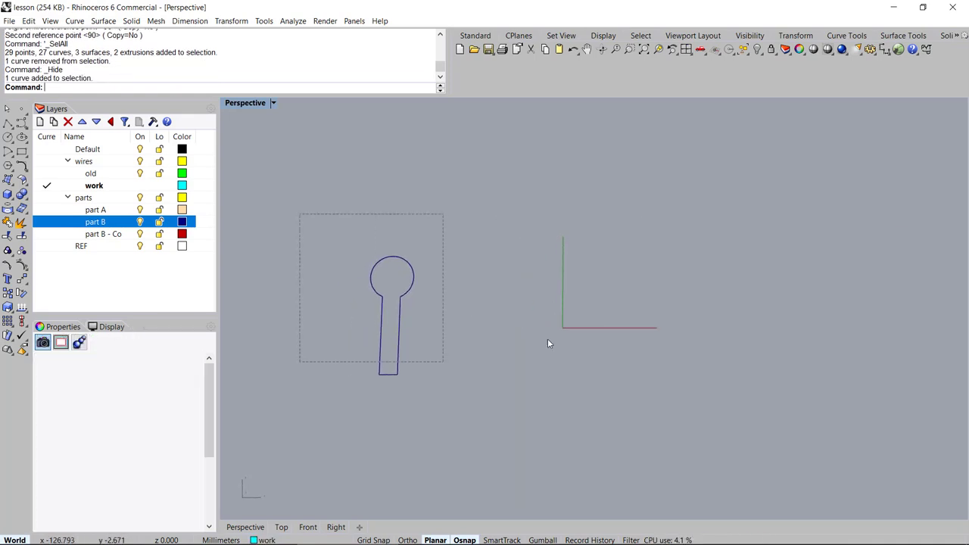
{"action": "right_click_drag", "start_coordinate": [547, 340], "coordinate": [552, 336]}
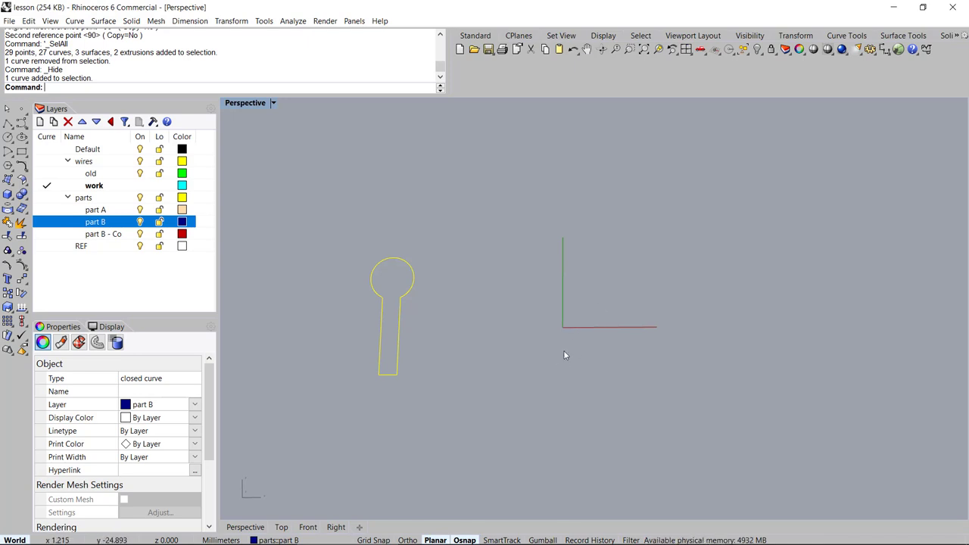
{"action": "key", "text": "r"}
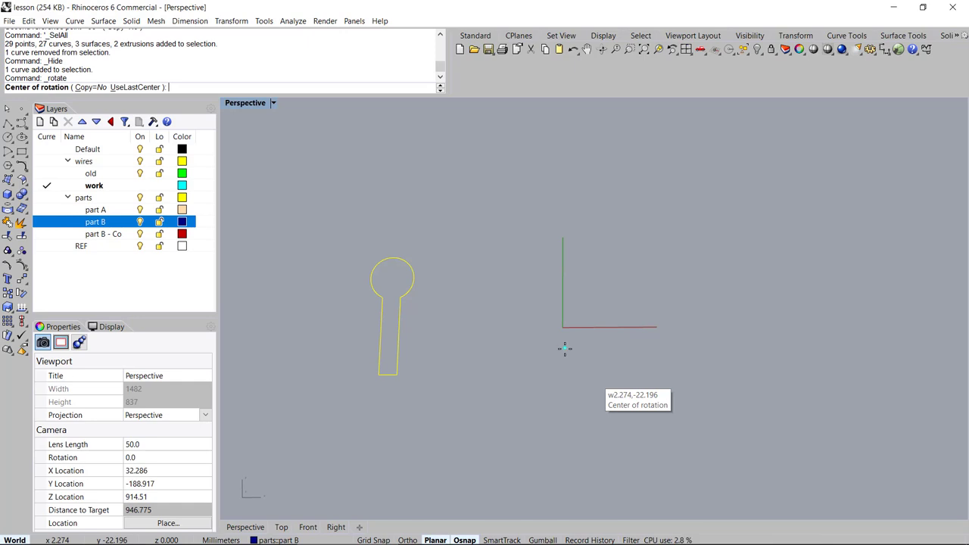
{"action": "type", "text": "0,0,0"}
{"action": "key", "text": "Return"}
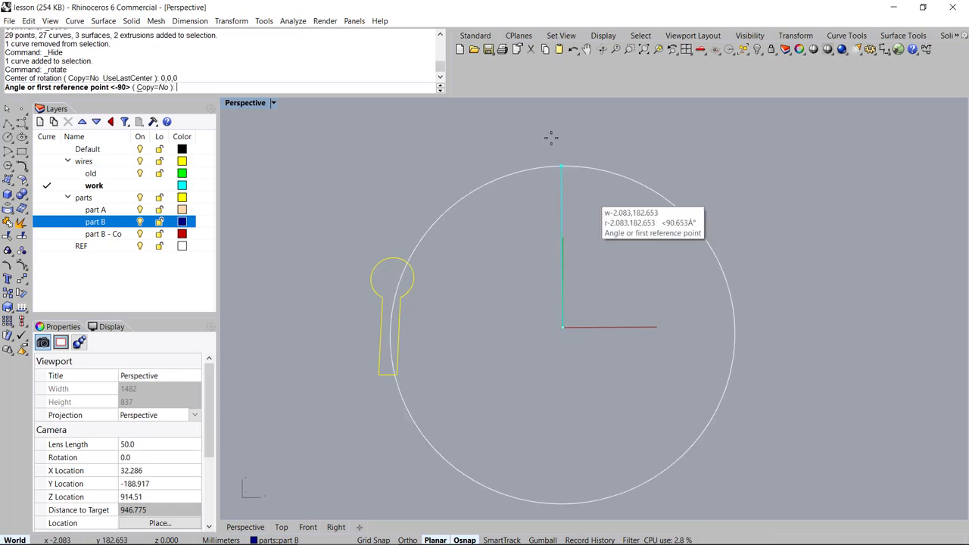
{"action": "left_click", "coordinate": [563, 197], "text": "shift"}
{"action": "left_click", "coordinate": [562, 453]}
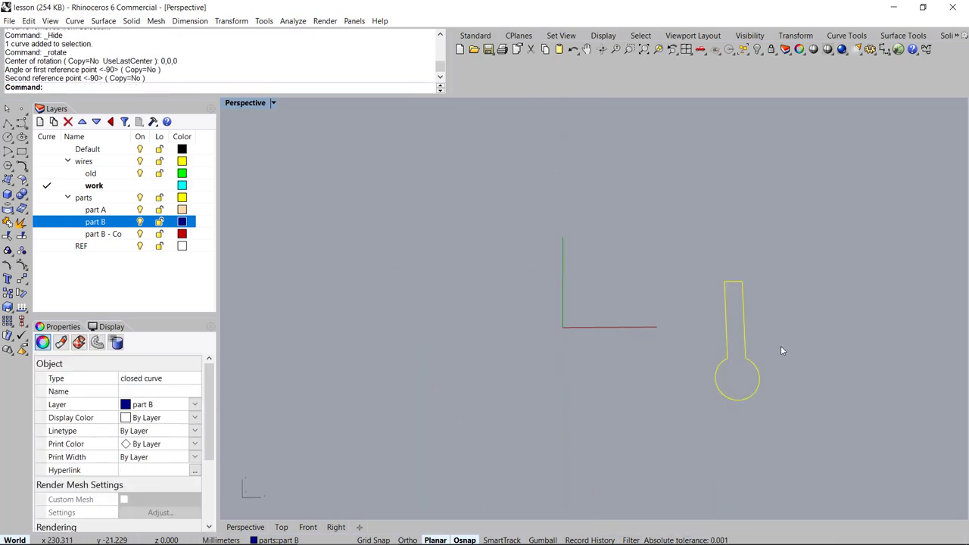
Step: Try rotating the keyhole outline 157.5° about 0,0,0 from a slanted reference point, and undo that rotation
{"action": "key", "text": "Return"}
{"action": "type", "text": "0,0,0"}
{"action": "key", "text": "Return"}
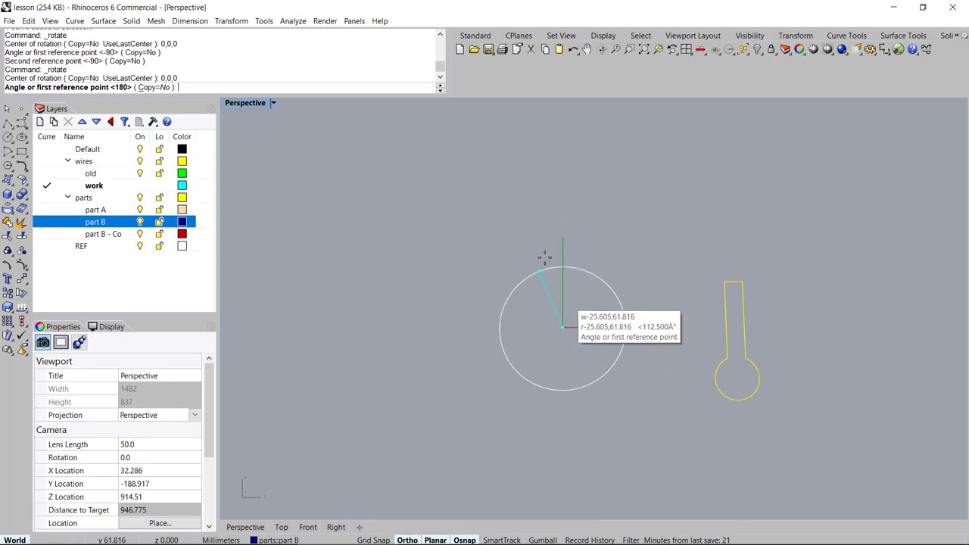
{"action": "left_click", "coordinate": [533, 256]}
{"action": "left_click", "coordinate": [577, 452]}
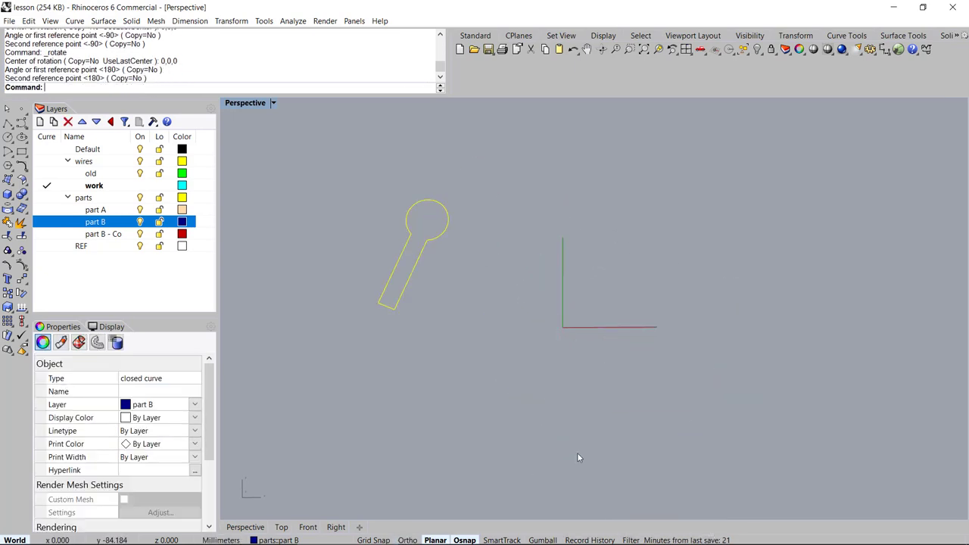
{"action": "key", "text": "ctrl+z"}
Step: Rotate the keyhole outline half a turn about 0,0,0, back to its original side of the origin
{"action": "key", "text": "Return"}
{"action": "type", "text": "0,0,0"}
{"action": "key", "text": "Return"}
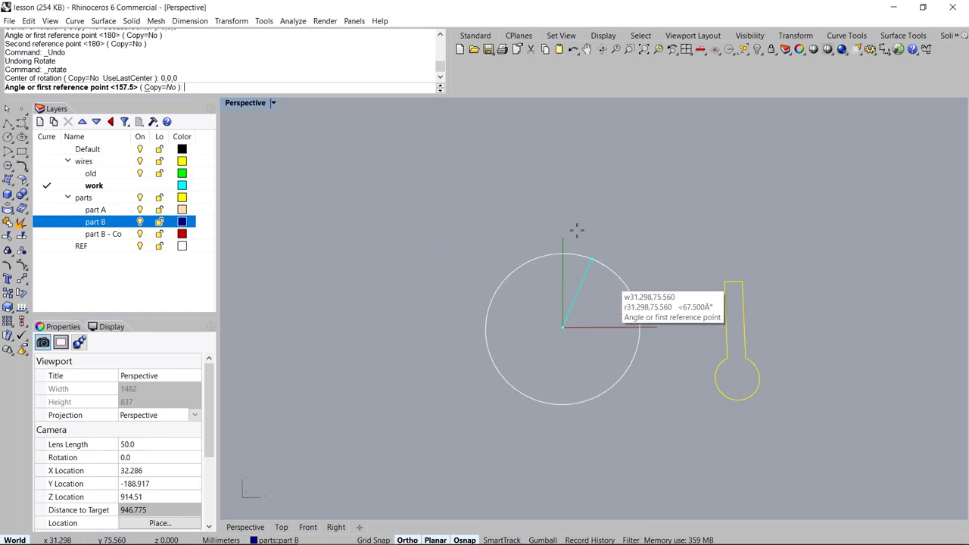
{"action": "left_click", "coordinate": [577, 227]}
{"action": "left_click", "coordinate": [564, 491]}
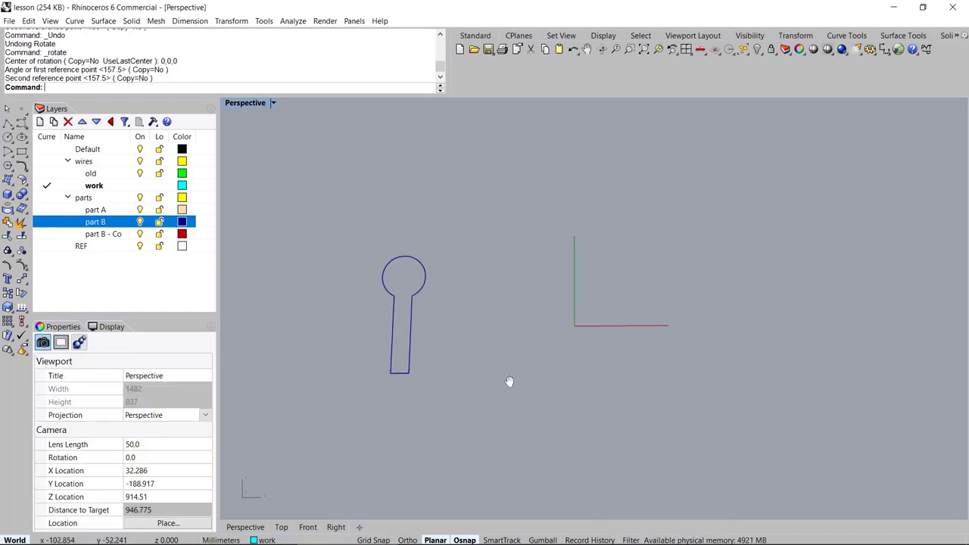
Step: Select the keyhole outline, try mirroring a copy across the Y axis from 0,0,0, and undo the mirror
{"action": "right_click_drag", "start_coordinate": [515, 371], "coordinate": [526, 356]}
{"action": "left_click_drag", "start_coordinate": [515, 431], "coordinate": [376, 298]}
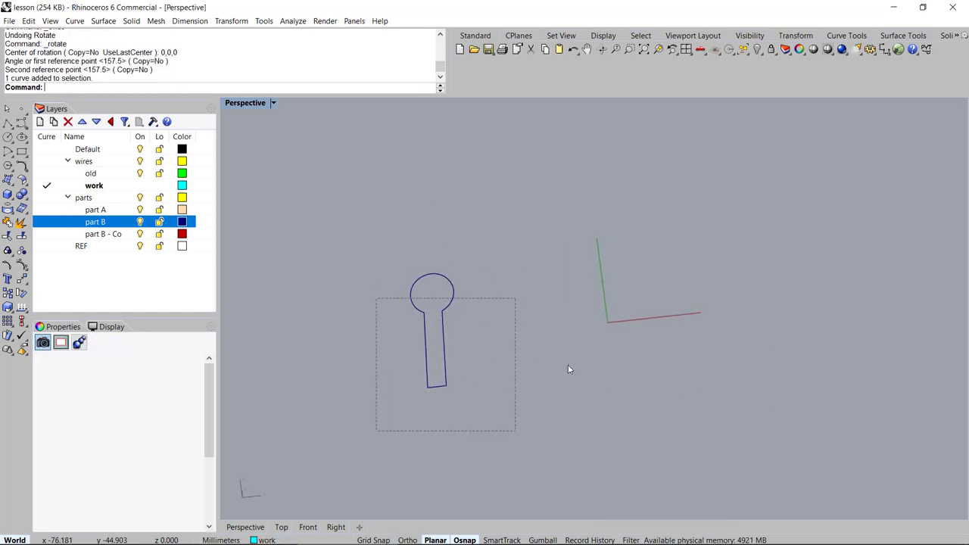
{"action": "right_click_drag", "start_coordinate": [569, 371], "coordinate": [560, 375]}
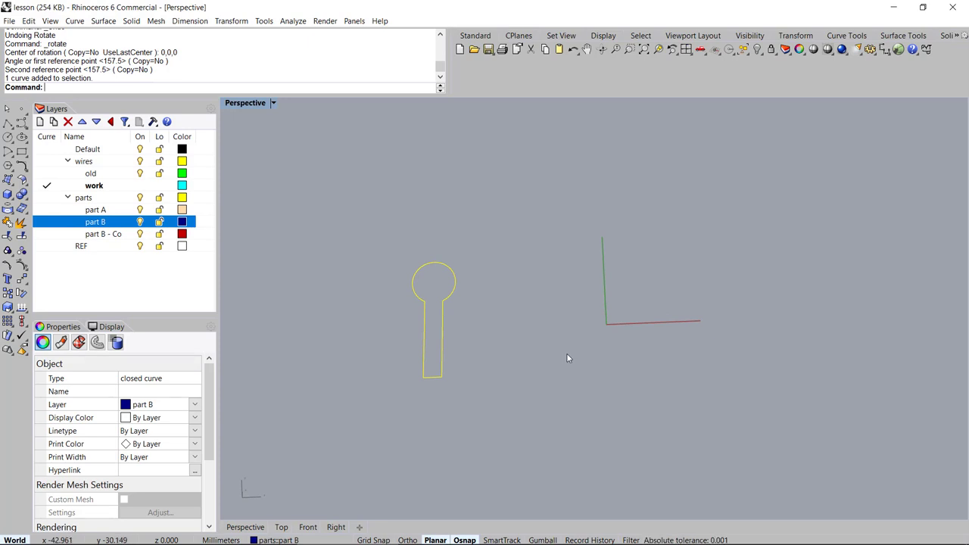
{"action": "right_click_drag", "start_coordinate": [601, 357], "coordinate": [590, 383], "text": "shift"}
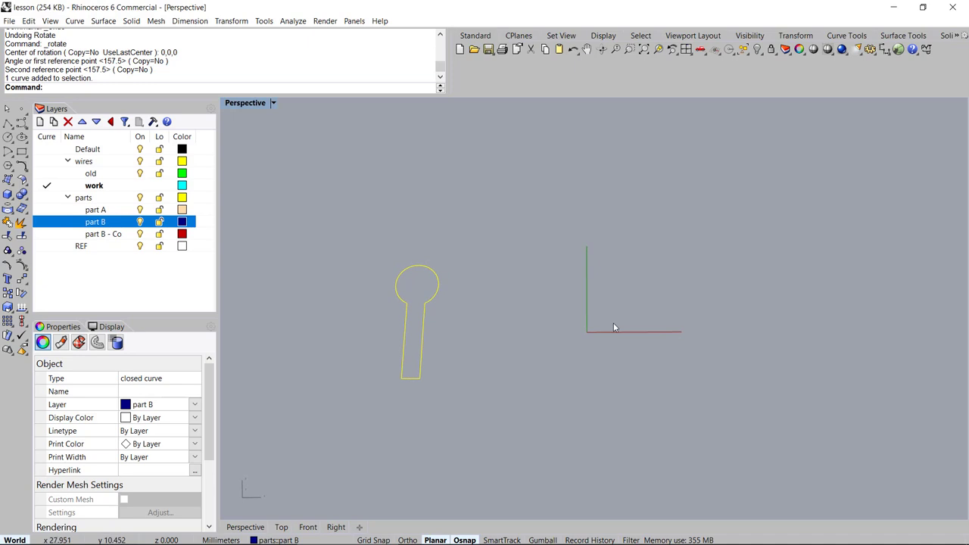
{"action": "key", "text": "m"}
{"action": "left_click", "coordinate": [583, 227]}
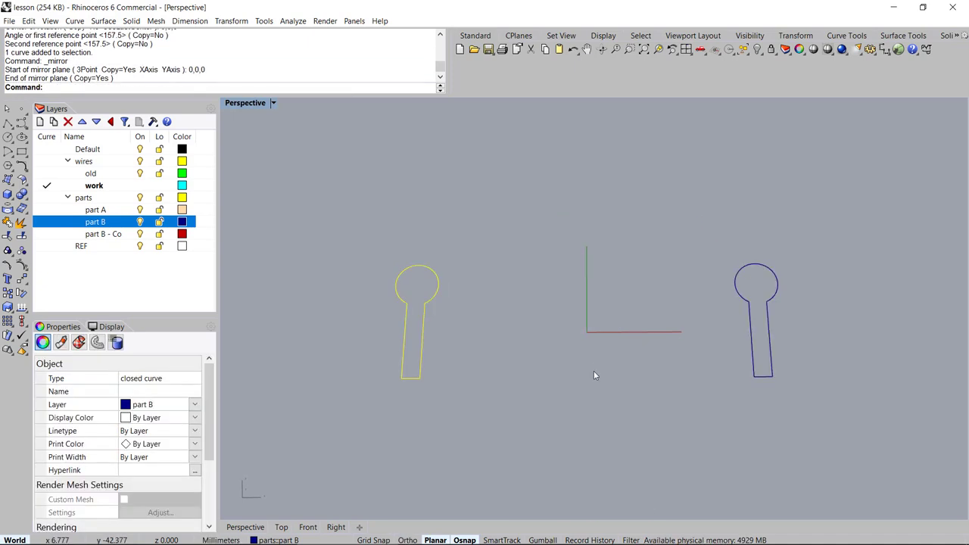
{"action": "key", "text": "ctrl+z"}
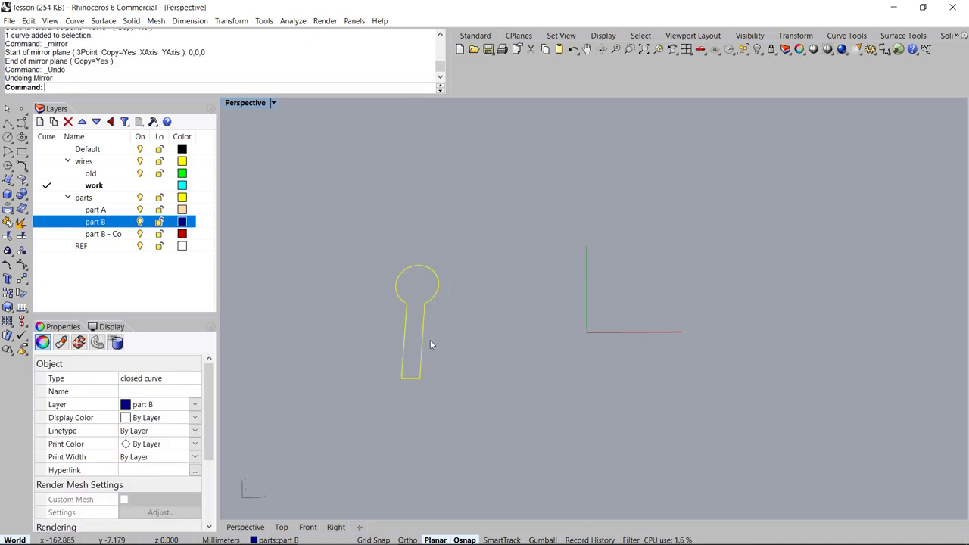
Step: Move the keyhole outline close to the Y axis, try mirroring it from 0,0,0 with Ortho, and undo the mirror
{"action": "left_click_drag", "start_coordinate": [422, 347], "coordinate": [562, 349]}
{"action": "left_click_drag", "start_coordinate": [562, 274], "coordinate": [562, 274]}
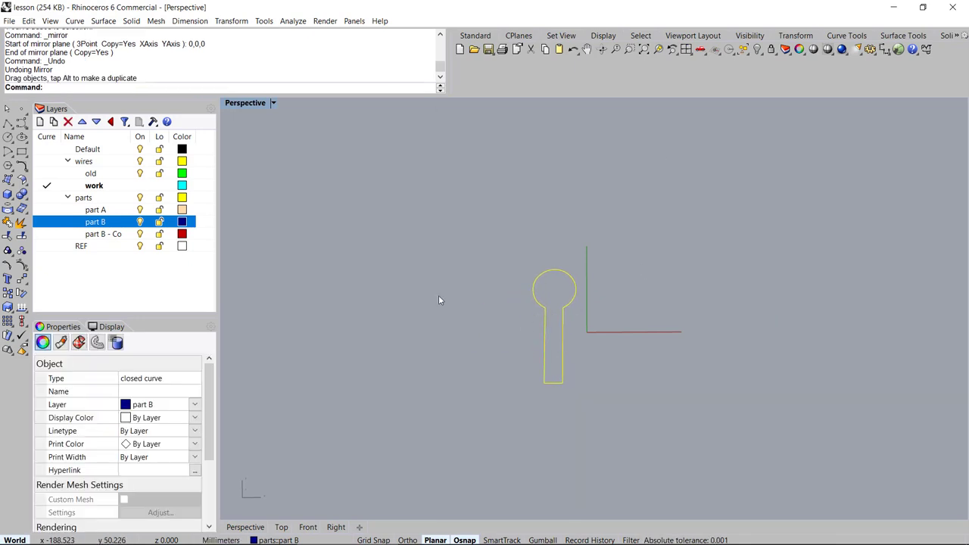
{"action": "right_click_drag", "start_coordinate": [575, 301], "coordinate": [543, 296], "text": "shift"}
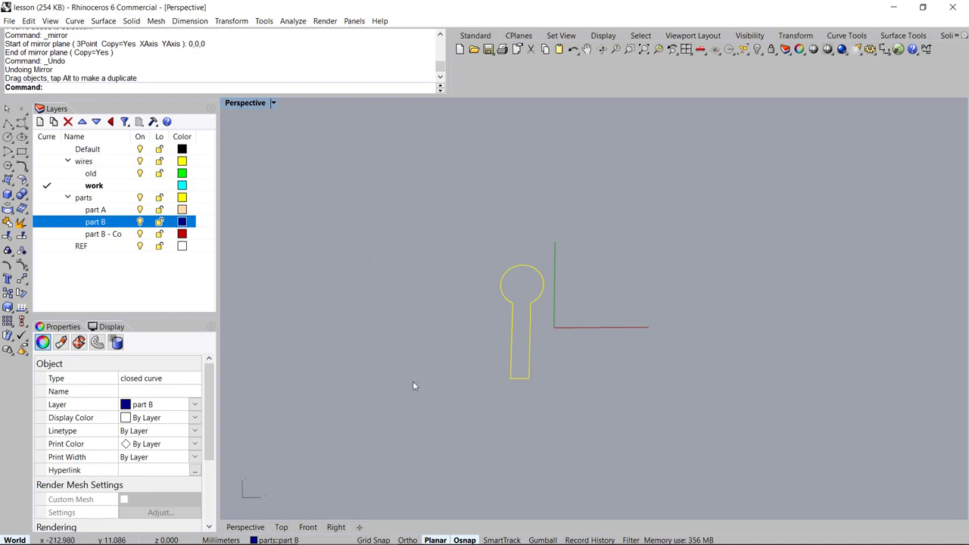
{"action": "right_click_drag", "start_coordinate": [596, 335], "coordinate": [595, 353]}
{"action": "key", "text": "space"}
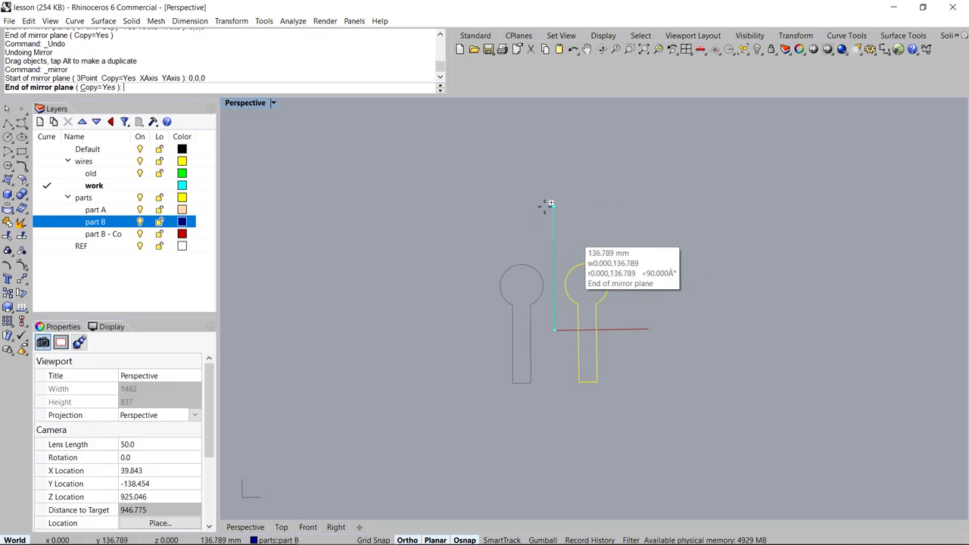
{"action": "left_click", "coordinate": [545, 204], "text": "shift"}
{"action": "key", "text": "ctrl+z"}
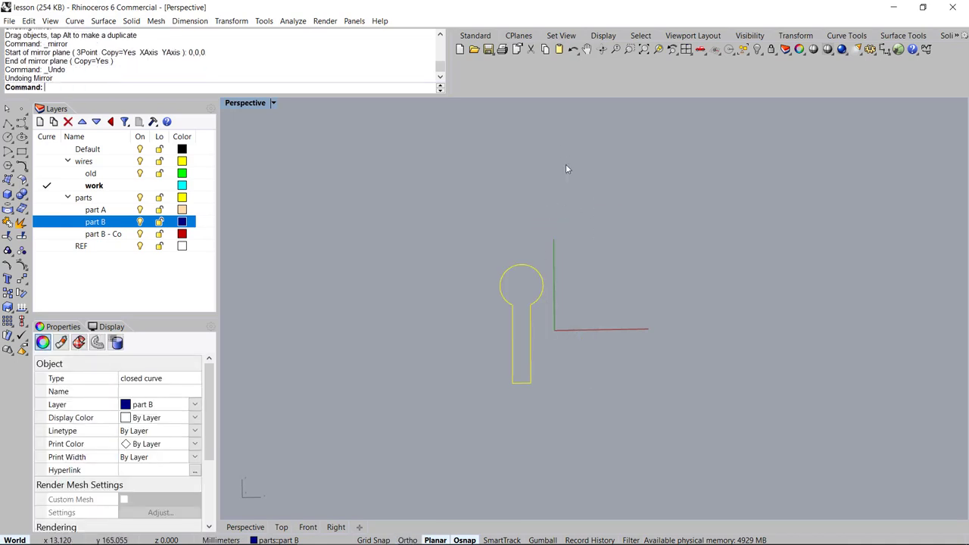
Step: Mirror the keyhole outline again as a copy across the Y axis, starting the mirror plane at 0,0,0
{"action": "key", "text": "space"}
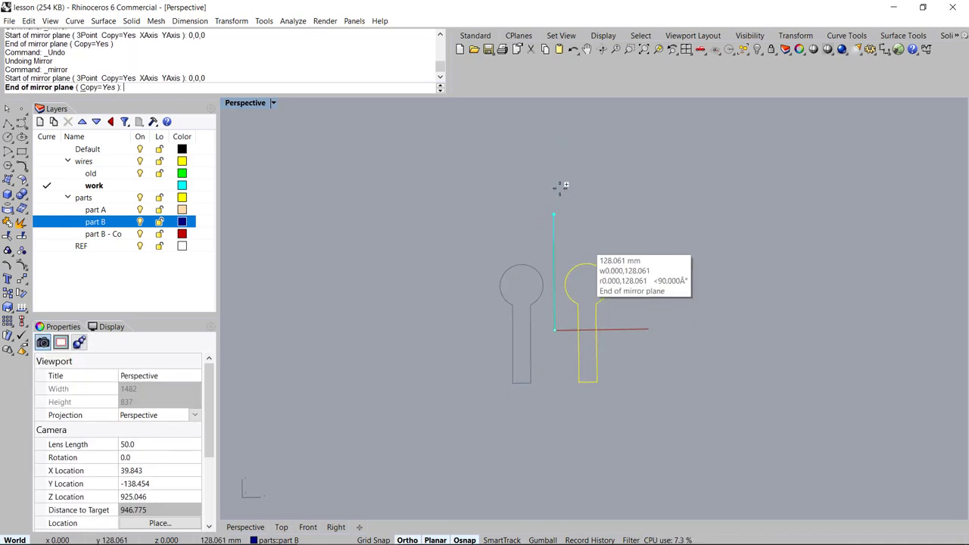
{"action": "left_click", "coordinate": [554, 162]}
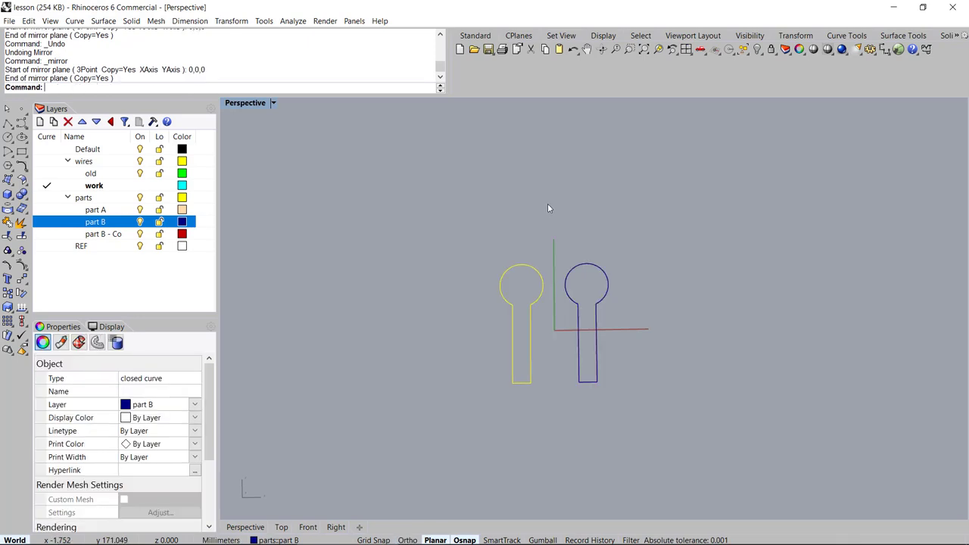
{"action": "right_click_drag", "start_coordinate": [521, 353], "coordinate": [567, 338]}
Step: Undo the mirror, move, rotations and hide to bring back all sample objects, and redo the keyhole outline's first rotation
{"action": "key", "text": "ctrl+z"}
{"action": "key", "text": "ctrl+z"}
{"action": "key", "text": "ctrl+z"}
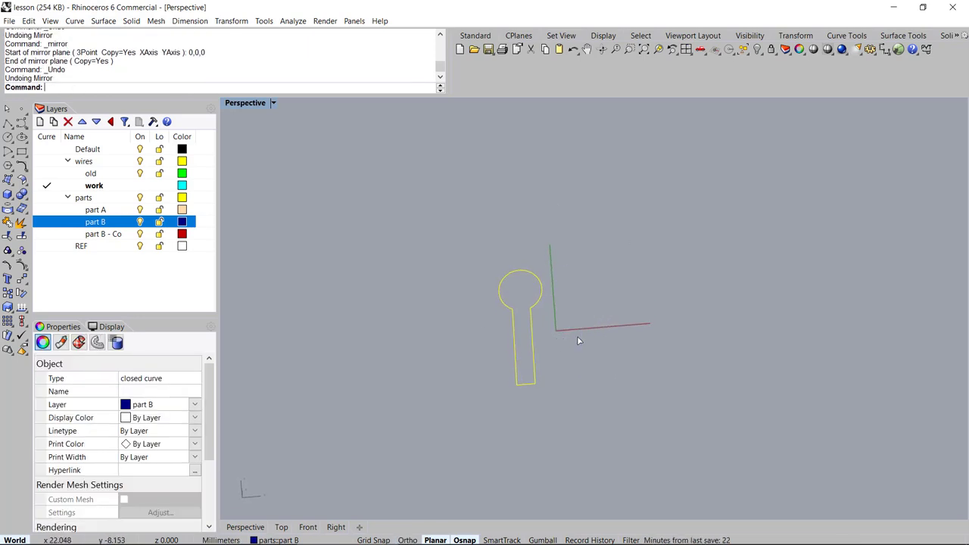
{"action": "key", "text": "ctrl+z"}
{"action": "key", "text": "ctrl+z"}
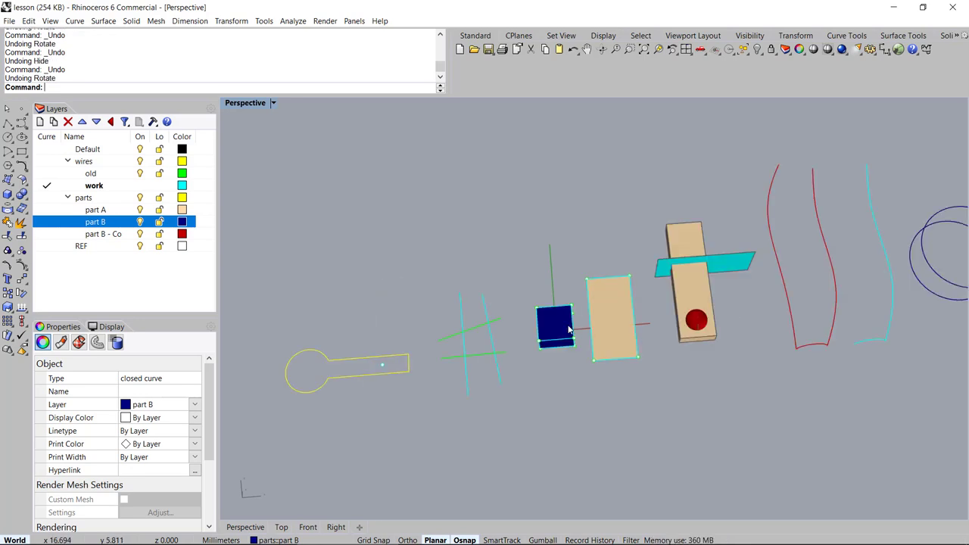
{"action": "key", "text": "ctrl+y"}
Step: Reselect the keyhole outline and try relocating it diagonally with the Move command
{"action": "scroll", "coordinate": [473, 346], "scroll_direction": "down", "scroll_amount": 3}
{"action": "left_click", "coordinate": [463, 275]}
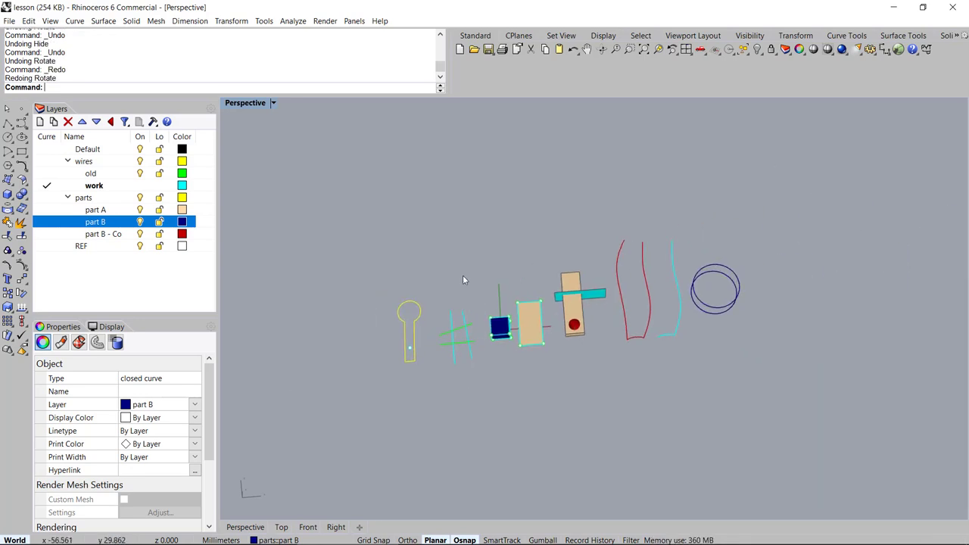
{"action": "scroll", "coordinate": [469, 322], "scroll_direction": "up", "scroll_amount": 6}
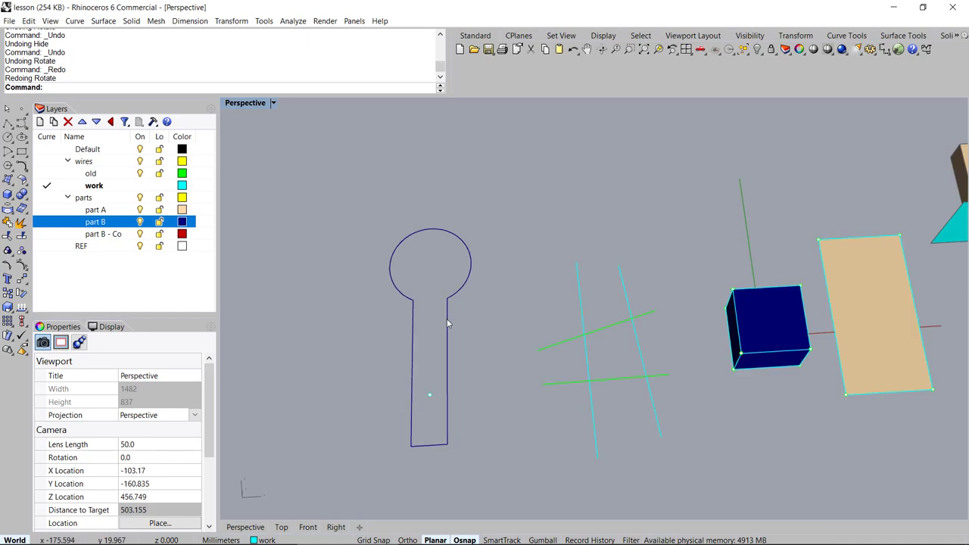
{"action": "left_click", "coordinate": [413, 311]}
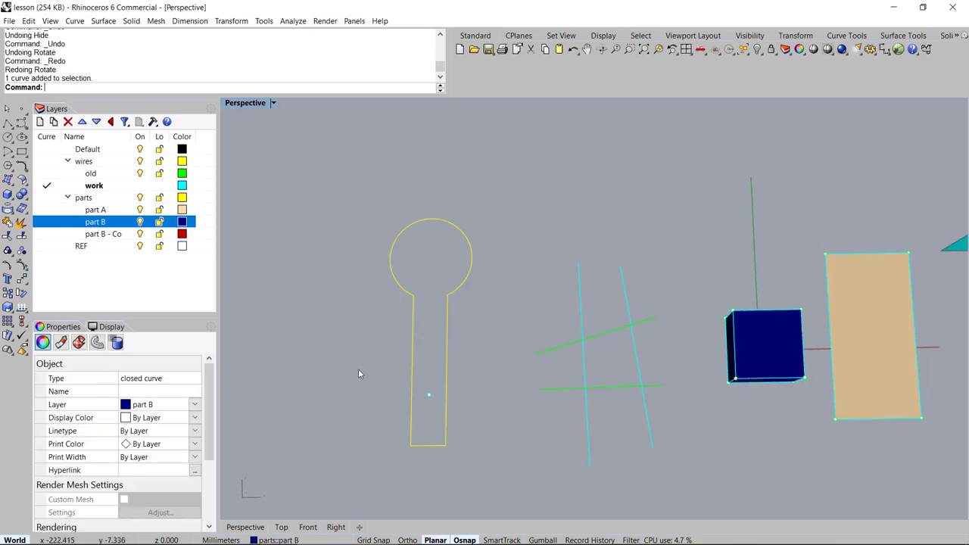
{"action": "type", "text": "m"}
{"action": "key", "text": "Return"}
{"action": "left_click", "coordinate": [559, 305]}
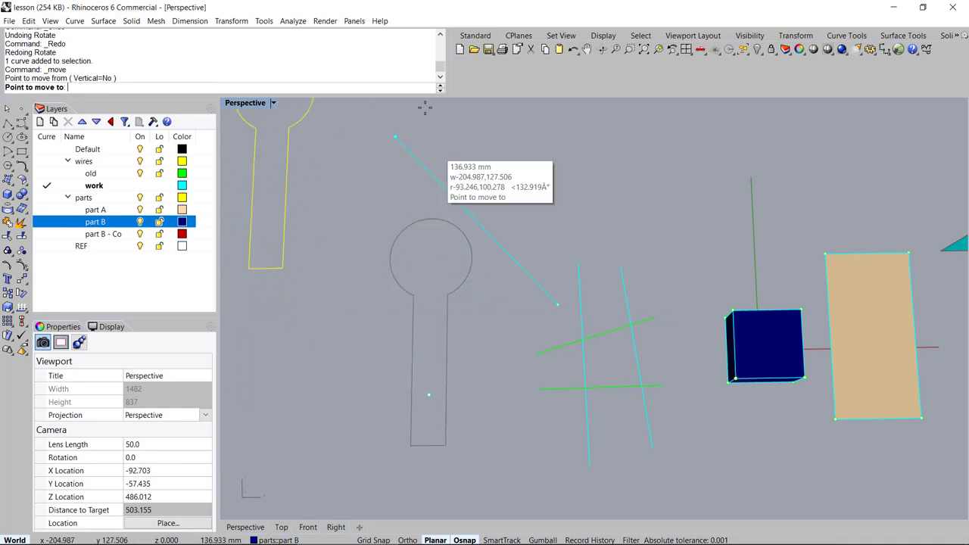
{"action": "left_click", "coordinate": [398, 229]}
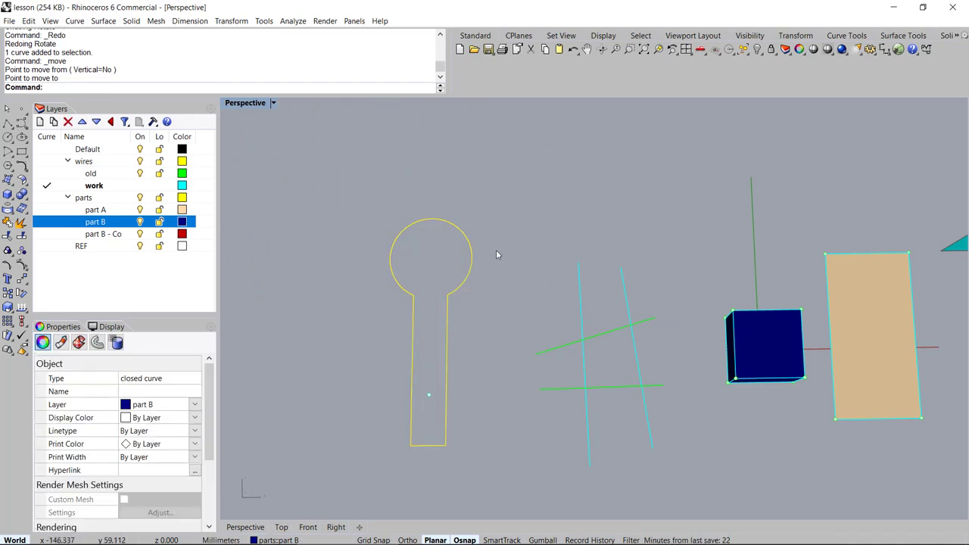
Step: Try placing several copies of the keyhole outline around the original with the Copy command, and undo them
{"action": "scroll", "coordinate": [496, 250], "scroll_direction": "down", "scroll_amount": 6}
{"action": "type", "text": "c"}
{"action": "key", "text": "Return"}
{"action": "left_click", "coordinate": [488, 287]}
{"action": "left_click", "coordinate": [403, 223]}
{"action": "left_click", "coordinate": [402, 350]}
{"action": "left_click", "coordinate": [348, 349]}
{"action": "left_click", "coordinate": [322, 271]}
{"action": "left_click", "coordinate": [488, 189]}
{"action": "left_click", "coordinate": [550, 178]}
{"action": "key", "text": "Return"}
{"action": "key", "text": "ctrl+z"}
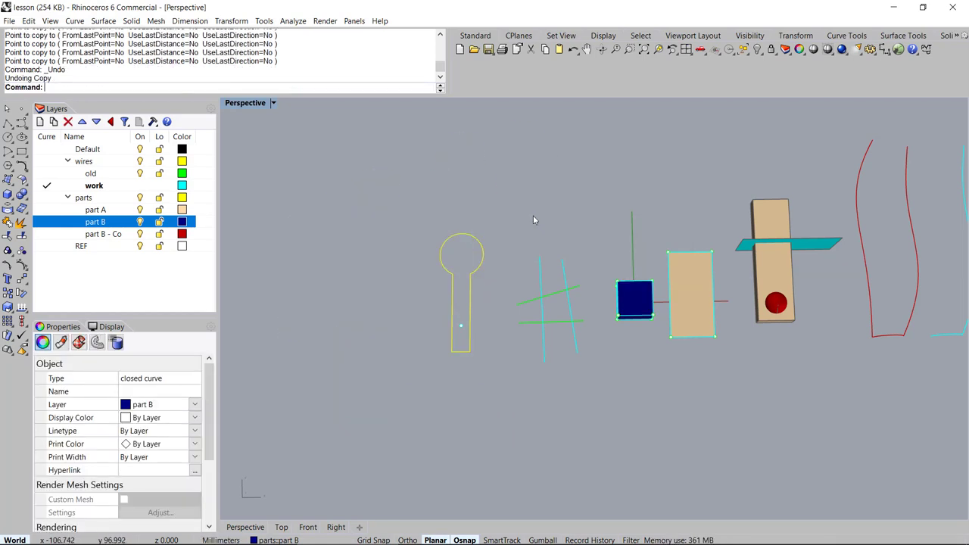
{"action": "key", "text": "ctrl+z"}
{"action": "key", "text": "ctrl+y"}
Step: Turn on the keyhole outline's control points, inspect them up close, and turn them off again
{"action": "right_click_drag", "start_coordinate": [497, 334], "coordinate": [459, 306]}
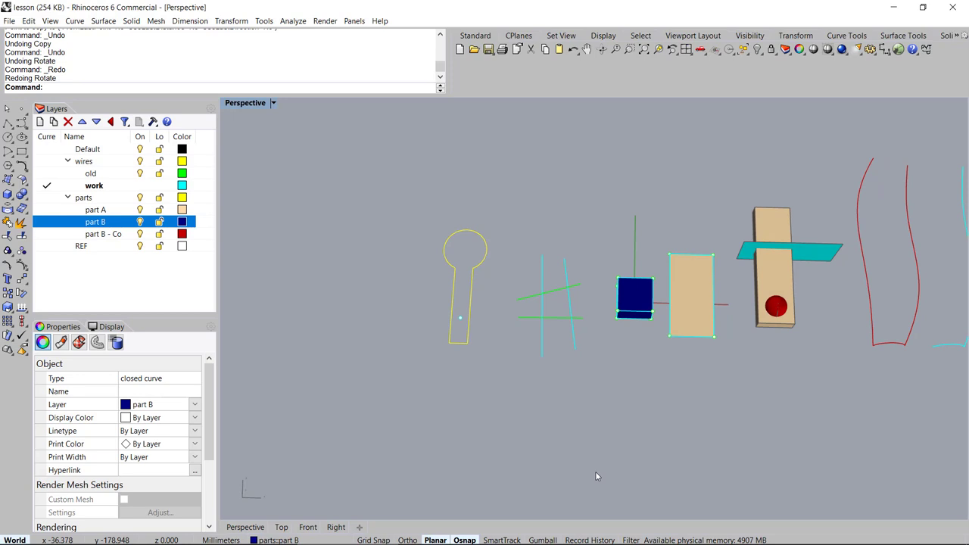
{"action": "right_click_drag", "start_coordinate": [593, 480], "coordinate": [564, 403]}
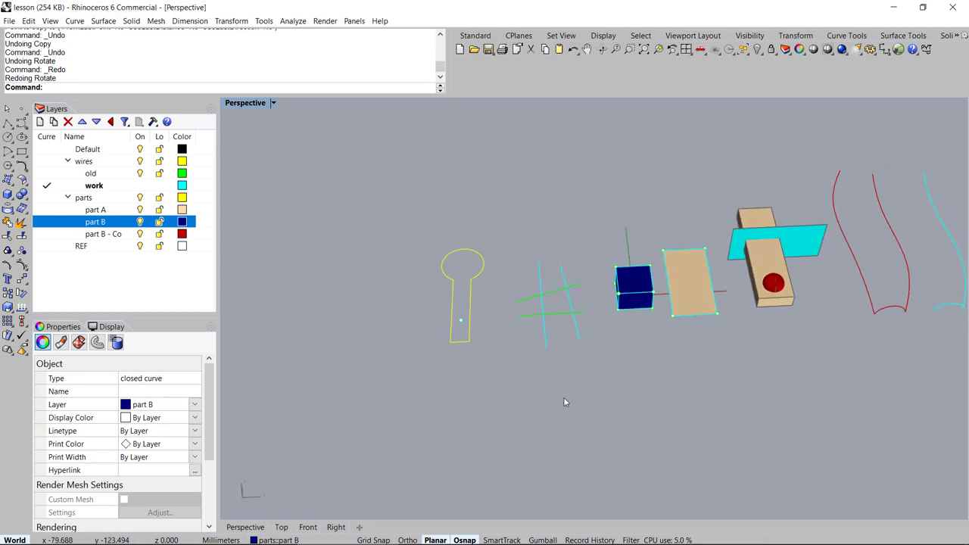
{"action": "key", "text": "F10"}
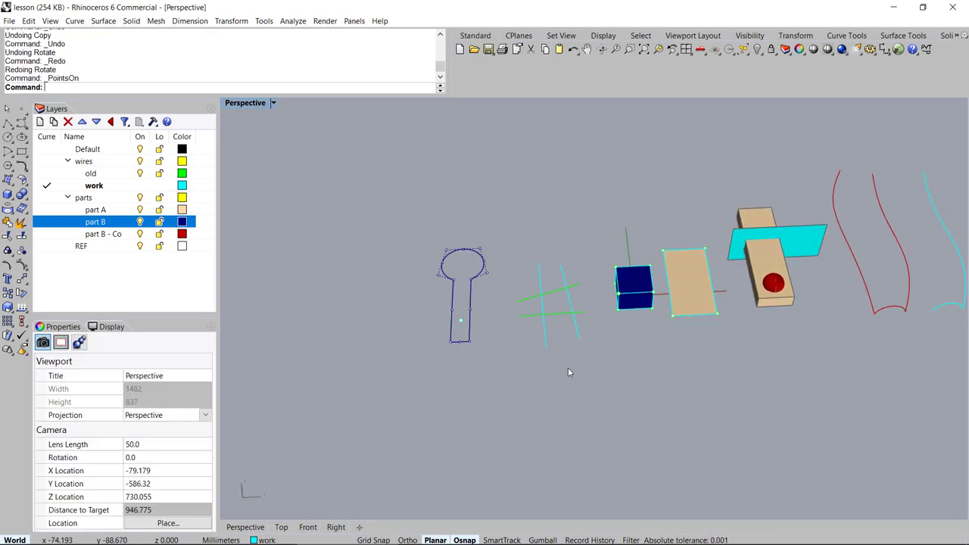
{"action": "scroll", "coordinate": [396, 291], "scroll_direction": "up", "scroll_amount": 12}
{"action": "scroll", "coordinate": [539, 277], "scroll_direction": "down", "scroll_amount": 4}
{"action": "right_click_drag", "start_coordinate": [531, 281], "coordinate": [493, 291]}
{"action": "key", "text": "Escape"}
{"action": "right_click_drag", "start_coordinate": [584, 290], "coordinate": [674, 356]}
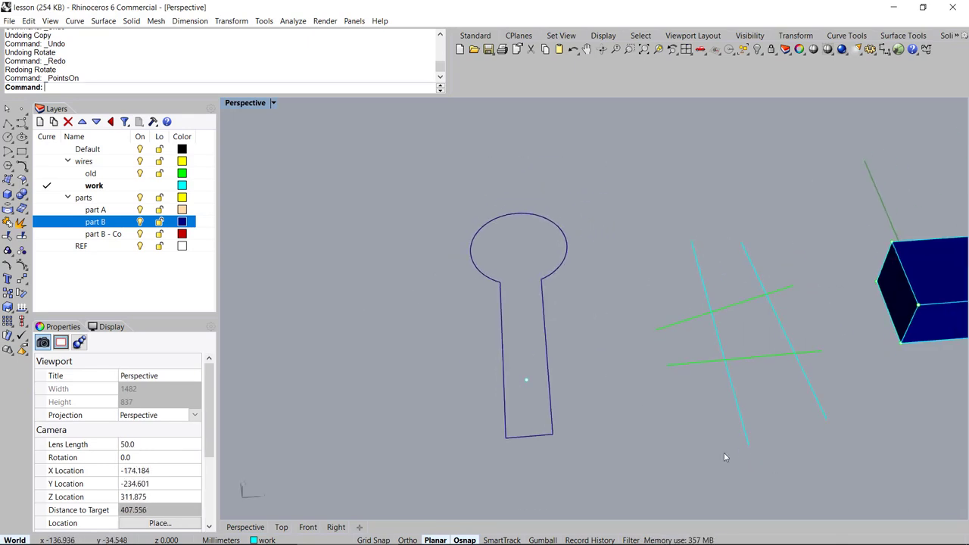
Step: Examine the keyboard shortcut macros in Rhino Options, including the F12 entry, and cancel the dialog
{"action": "left_click", "coordinate": [871, 50]}
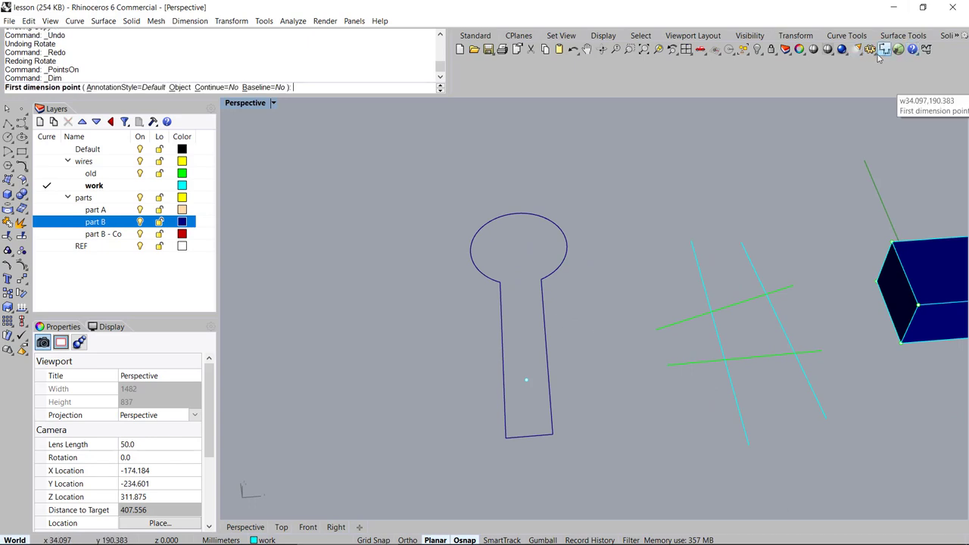
{"action": "left_click", "coordinate": [868, 49]}
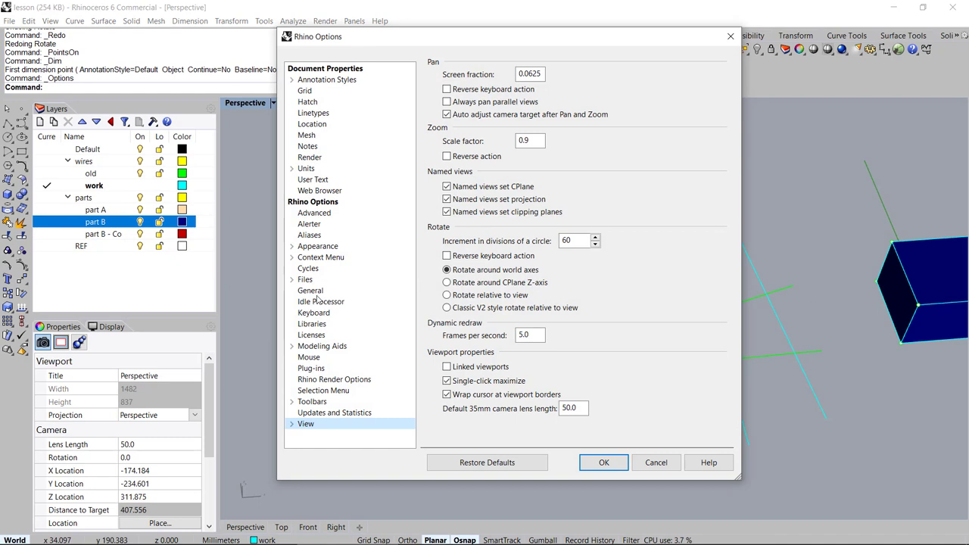
{"action": "left_click", "coordinate": [313, 313]}
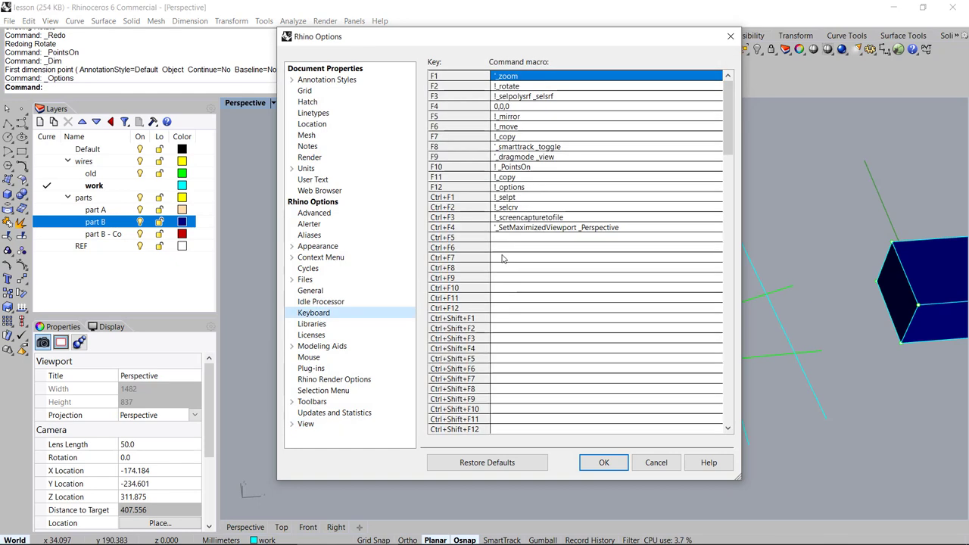
{"action": "left_click", "coordinate": [504, 188]}
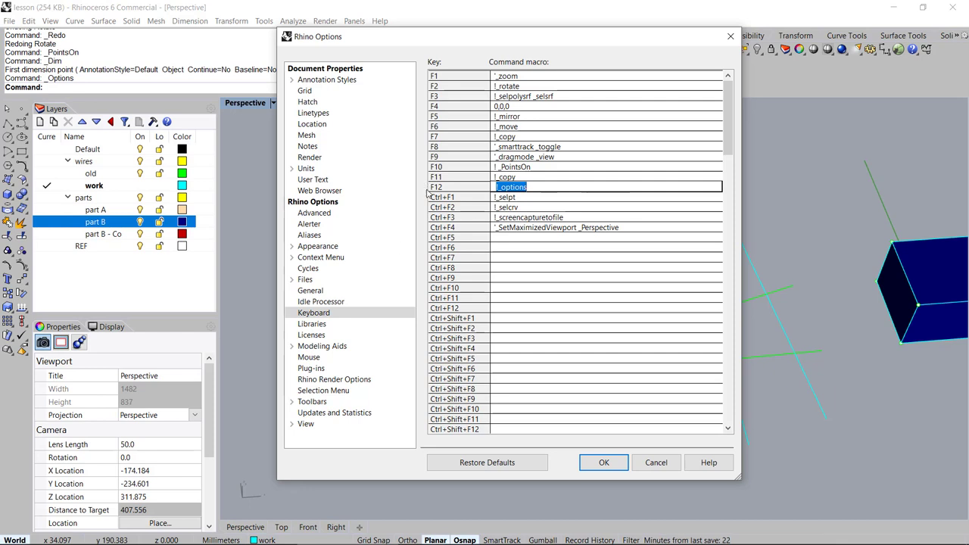
{"action": "left_click", "coordinate": [656, 462]}
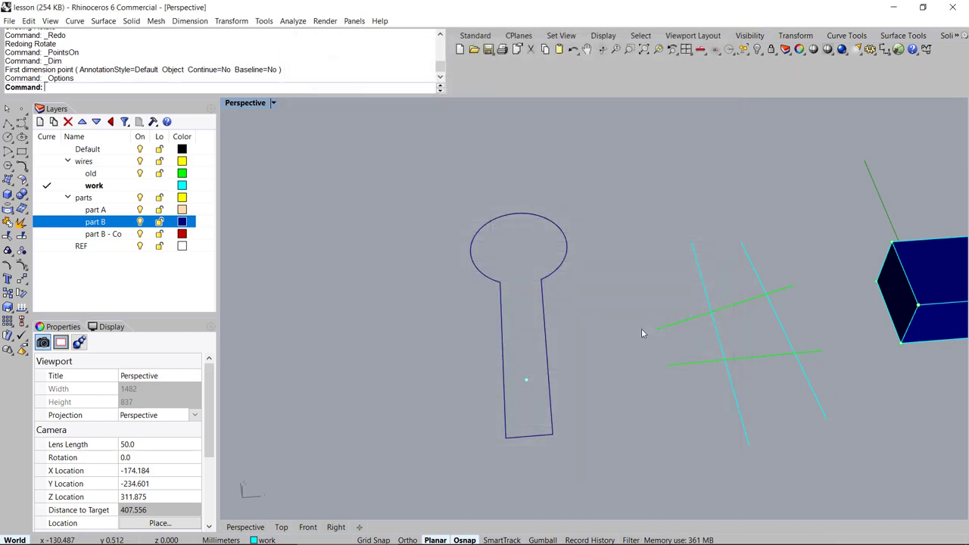
Step: Select the blue box with its curves and points, invert the selection, and lock all other objects
{"action": "scroll", "coordinate": [486, 362], "scroll_direction": "down", "scroll_amount": 5}
{"action": "scroll", "coordinate": [623, 343], "scroll_direction": "up", "scroll_amount": 4}
{"action": "left_click_drag", "start_coordinate": [544, 274], "coordinate": [686, 420]}
{"action": "key", "text": "ctrl+l"}
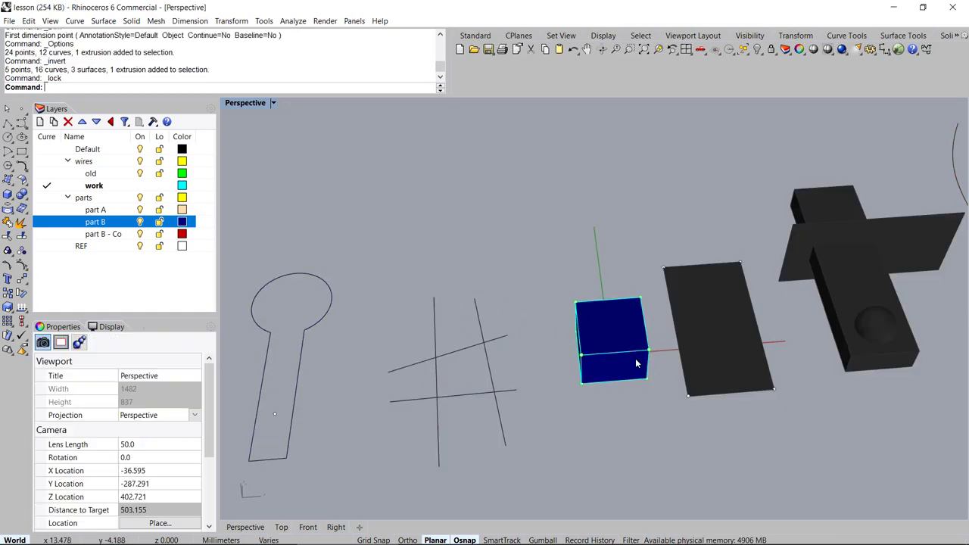
Step: Select the unlocked blue box with its curves and points, zoom to the selection, and deselect everything
{"action": "scroll", "coordinate": [630, 351], "scroll_direction": "up", "scroll_amount": 4}
{"action": "left_click_drag", "start_coordinate": [731, 158], "coordinate": [389, 416]}
{"action": "key", "text": "ctrl+w"}
{"action": "scroll", "coordinate": [525, 331], "scroll_direction": "down", "scroll_amount": 4}
{"action": "right_click_drag", "start_coordinate": [526, 331], "coordinate": [609, 302]}
{"action": "key", "text": "Escape"}
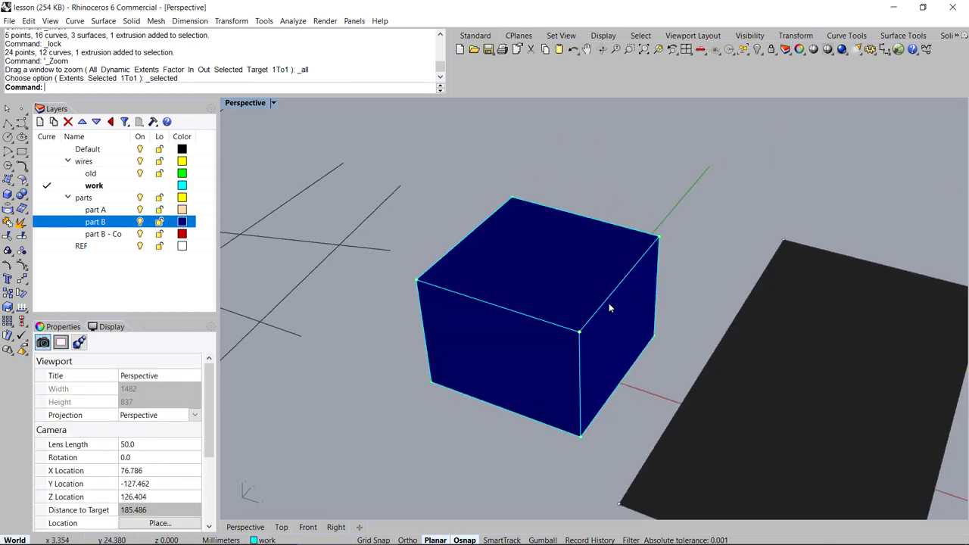
Step: Select the curve along the box's top rear edge, turn on the Gumball, and move the curve away from the box
{"action": "left_click", "coordinate": [631, 232]}
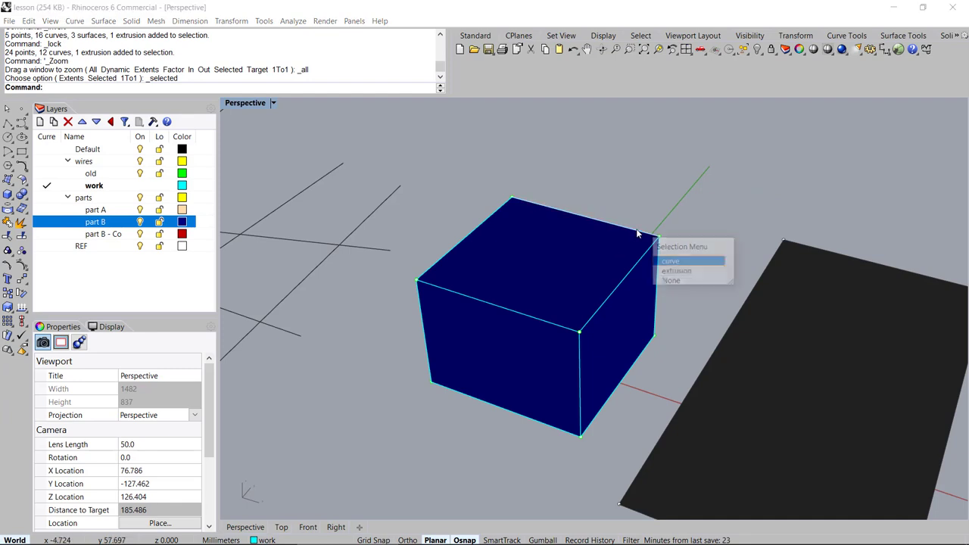
{"action": "left_click", "coordinate": [681, 262]}
{"action": "key", "text": "F4"}
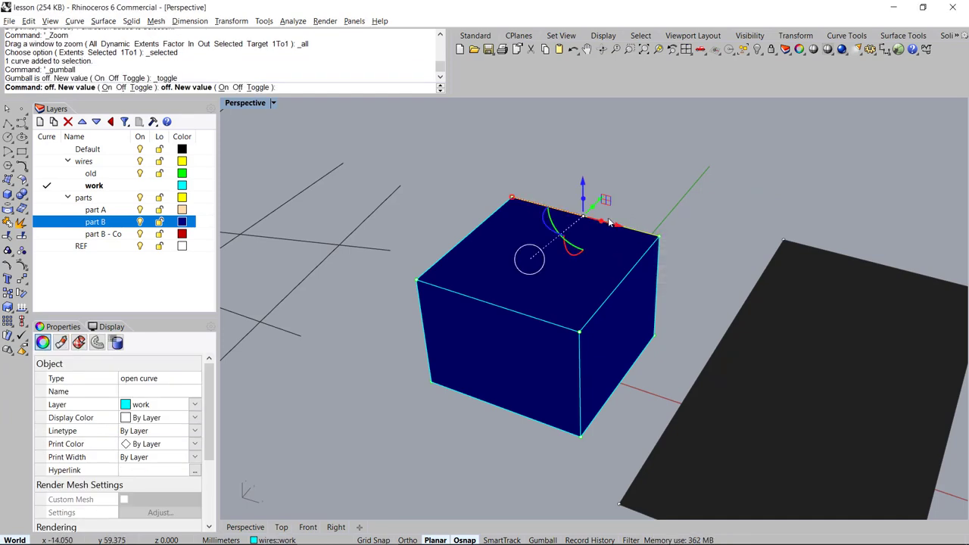
{"action": "right_click_drag", "start_coordinate": [602, 202], "coordinate": [581, 240]}
{"action": "left_click_drag", "start_coordinate": [640, 194], "coordinate": [688, 219]}
Step: Select the three points at the box's top rear corner and shift them with the Gumball
{"action": "left_click", "coordinate": [541, 143]}
{"action": "left_click_drag", "start_coordinate": [542, 143], "coordinate": [573, 169]}
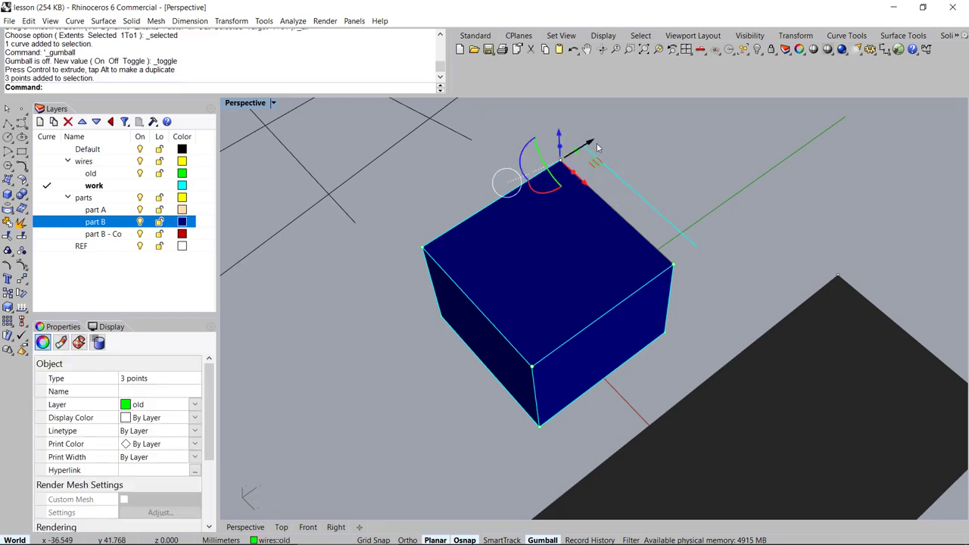
{"action": "right_click_drag", "start_coordinate": [597, 144], "coordinate": [606, 168]}
{"action": "left_click_drag", "start_coordinate": [577, 154], "coordinate": [568, 144]}
{"action": "right_click_drag", "start_coordinate": [558, 384], "coordinate": [601, 361]}
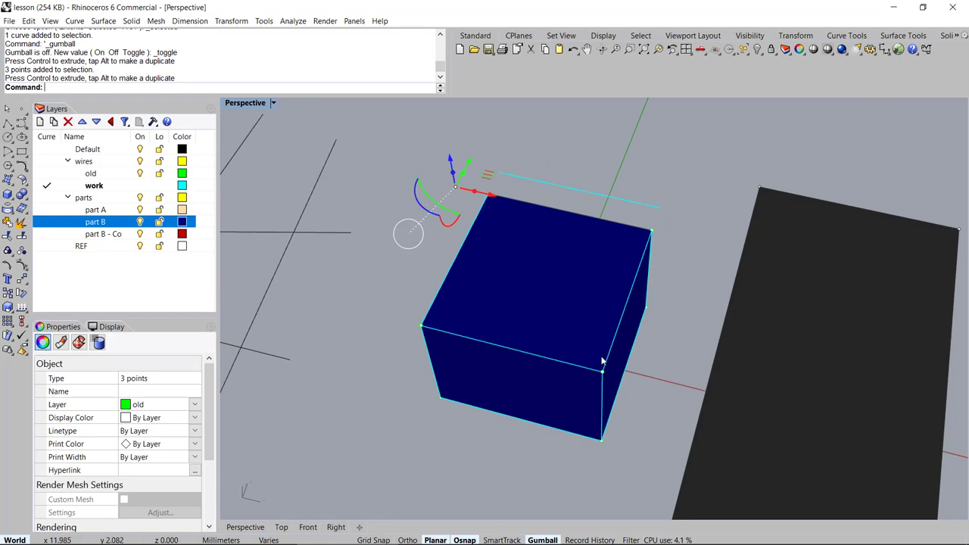
Step: Undo both Gumball moves, clear the selection, and turn the Gumball off
{"action": "key", "text": "ctrl+z"}
{"action": "key", "text": "ctrl+z"}
{"action": "left_click", "coordinate": [674, 216]}
{"action": "right_click_drag", "start_coordinate": [586, 286], "coordinate": [629, 261]}
{"action": "key", "text": "F4"}
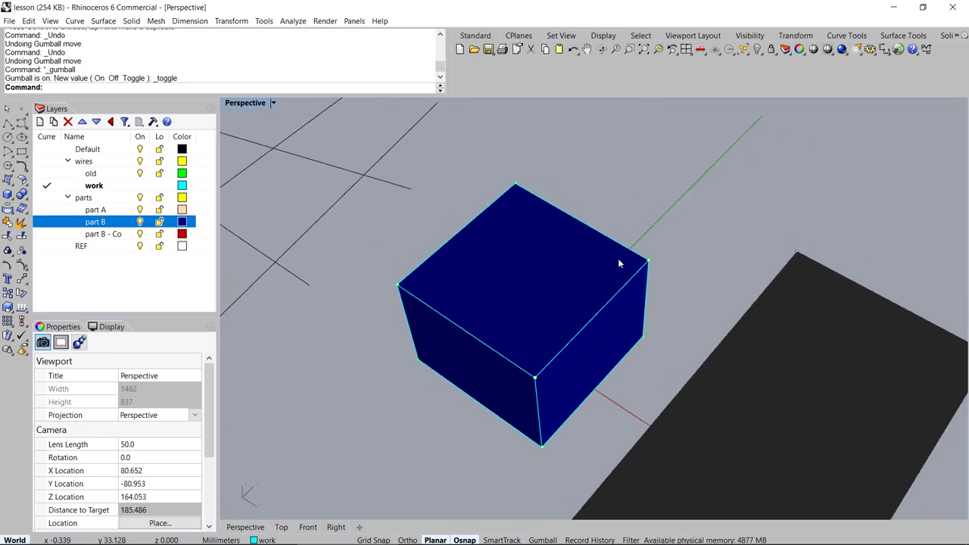
Step: Select only the blue box's points, turn on the Gumball, and move the points away from the box
{"action": "key", "text": "F4"}
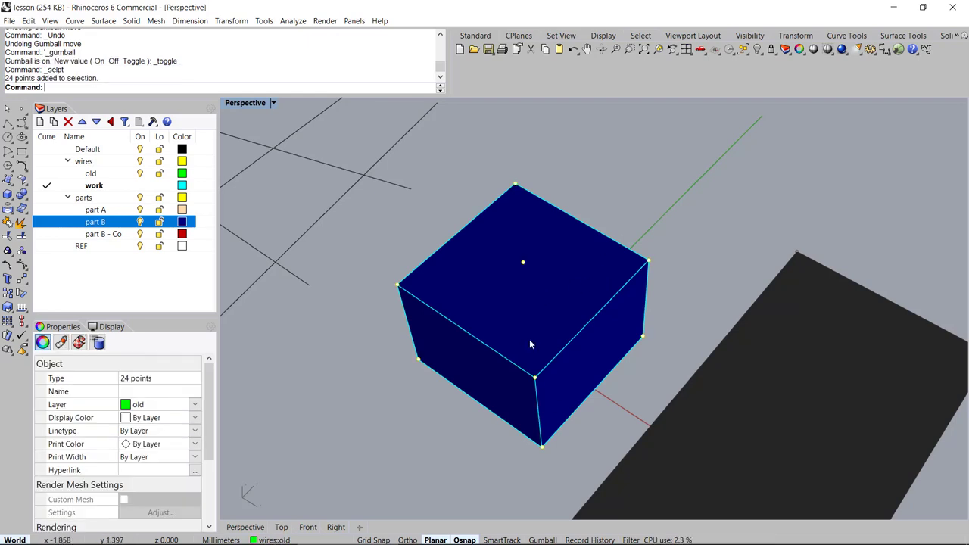
{"action": "left_click", "coordinate": [543, 541]}
{"action": "right_click_drag", "start_coordinate": [698, 240], "coordinate": [590, 262]}
{"action": "left_click_drag", "start_coordinate": [591, 262], "coordinate": [836, 231]}
{"action": "scroll", "coordinate": [536, 265], "scroll_direction": "down", "scroll_amount": 5}
{"action": "right_click_drag", "start_coordinate": [514, 264], "coordinate": [595, 251]}
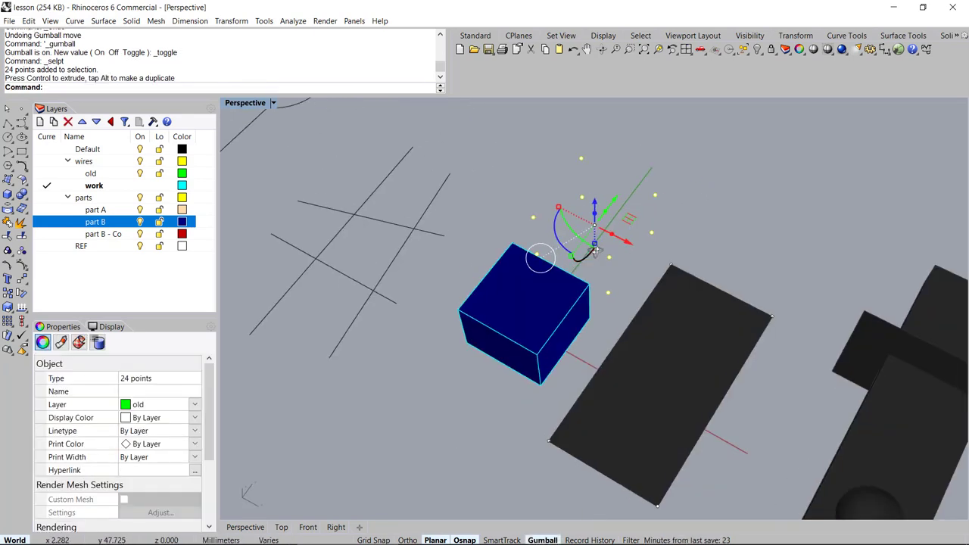
Step: Undo the Gumball move of the points and clear the selection
{"action": "key", "text": "ctrl+z"}
{"action": "left_click", "coordinate": [614, 242]}
{"action": "mouse_move", "coordinate": [509, 326]}
{"action": "right_mouse_down"}
{"action": "mouse_move", "coordinate": [517, 298]}
{"action": "mouse_move", "coordinate": [524, 331]}
{"action": "right_mouse_up"}
{"action": "scroll", "coordinate": [521, 317], "scroll_direction": "up", "scroll_amount": 7}
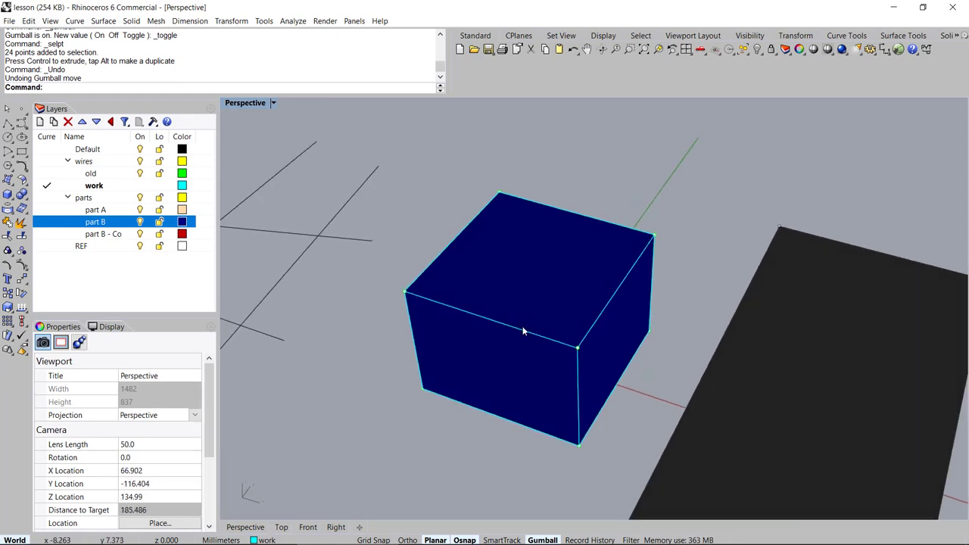
Step: Select only the box's curves, move them aside with the Gumball, and undo that move
{"action": "key", "text": "F3"}
{"action": "left_click_drag", "start_coordinate": [574, 305], "coordinate": [751, 241]}
{"action": "key", "text": "ctrl+z"}
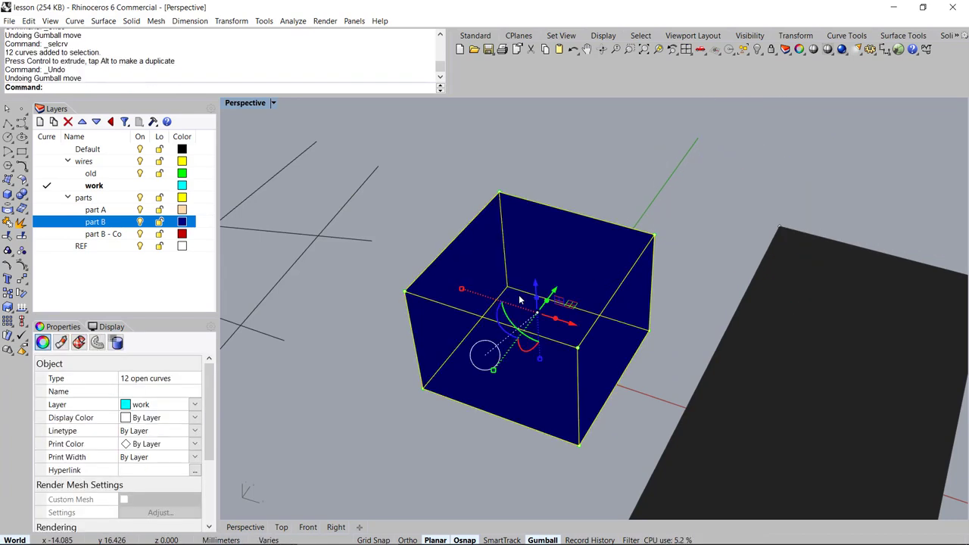
Step: Unlock all locked objects and clear the selection
{"action": "key", "text": "ctrl+alt+l"}
{"action": "scroll", "coordinate": [523, 237], "scroll_direction": "down", "scroll_amount": 10}
{"action": "left_click", "coordinate": [578, 188]}
{"action": "scroll", "coordinate": [525, 259], "scroll_direction": "down", "scroll_amount": 5}
{"action": "right_click_drag", "start_coordinate": [545, 260], "coordinate": [587, 284]}
{"action": "right_click_drag", "start_coordinate": [587, 284], "coordinate": [530, 305], "text": "shift"}
Step: Window-select the box, the flat rectangle and the block assembly, invert the selection, and lock the remaining objects
{"action": "left_click_drag", "start_coordinate": [318, 141], "coordinate": [873, 413]}
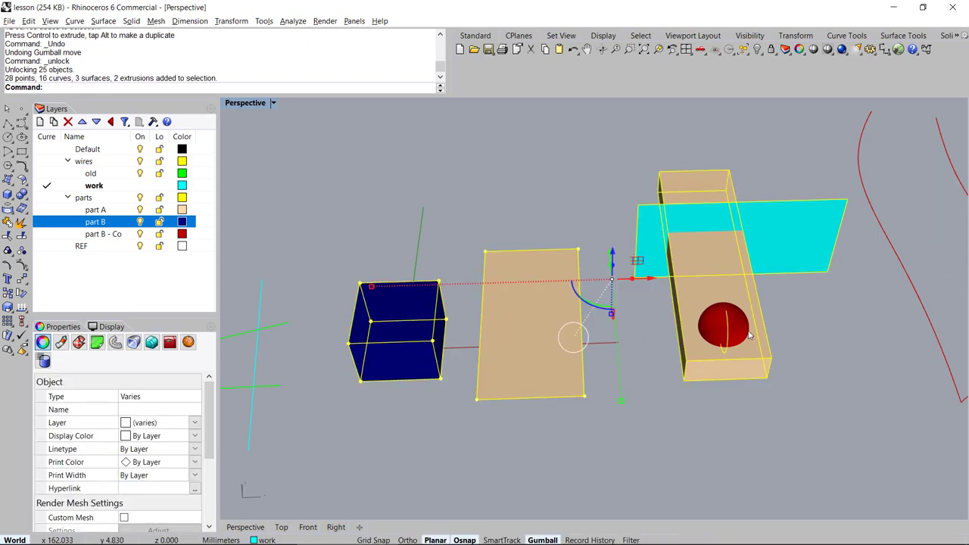
{"action": "key", "text": "ctrl+i"}
{"action": "key", "text": "ctrl+l"}
{"action": "right_click_drag", "start_coordinate": [749, 336], "coordinate": [661, 321]}
{"action": "scroll", "coordinate": [638, 379], "scroll_direction": "down", "scroll_amount": 5}
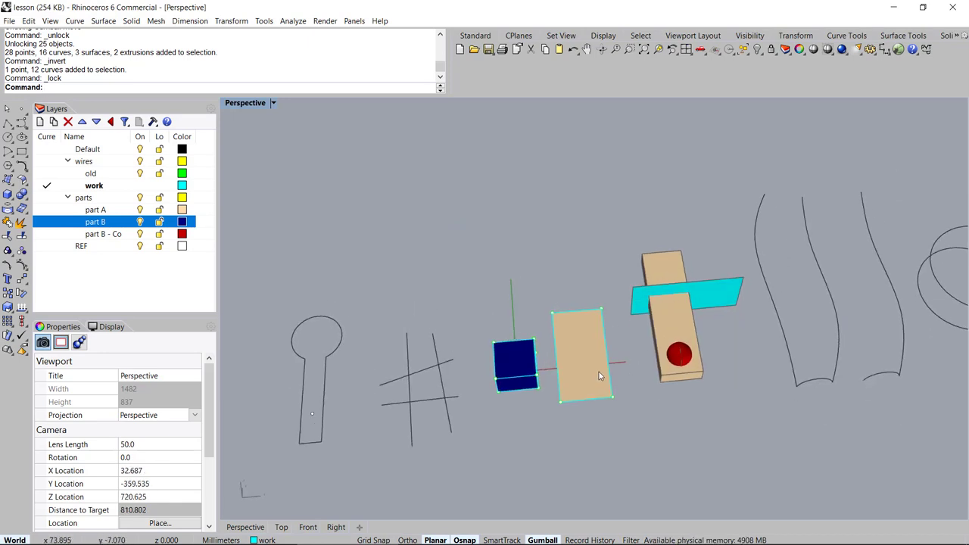
Step: Select all polysurfaces and surfaces by type and drag them away from their outline curves and points
{"action": "key", "text": "F4"}
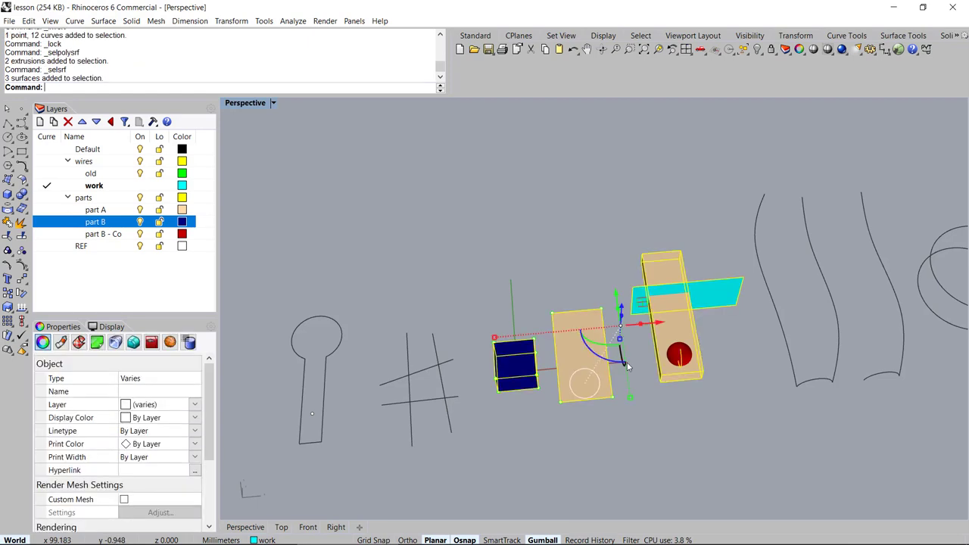
{"action": "left_click_drag", "start_coordinate": [581, 363], "coordinate": [451, 213]}
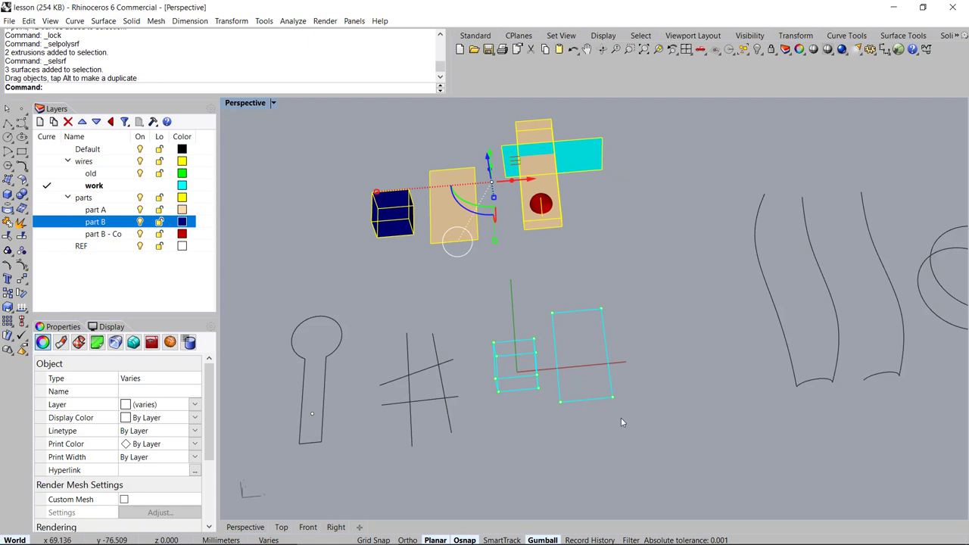
{"action": "right_click_drag", "start_coordinate": [534, 203], "coordinate": [551, 246], "text": "shift"}
Step: Window-select the curves and points left behind, clear the selection, and undo the drag of the surfaces
{"action": "left_click_drag", "start_coordinate": [494, 331], "coordinate": [703, 502]}
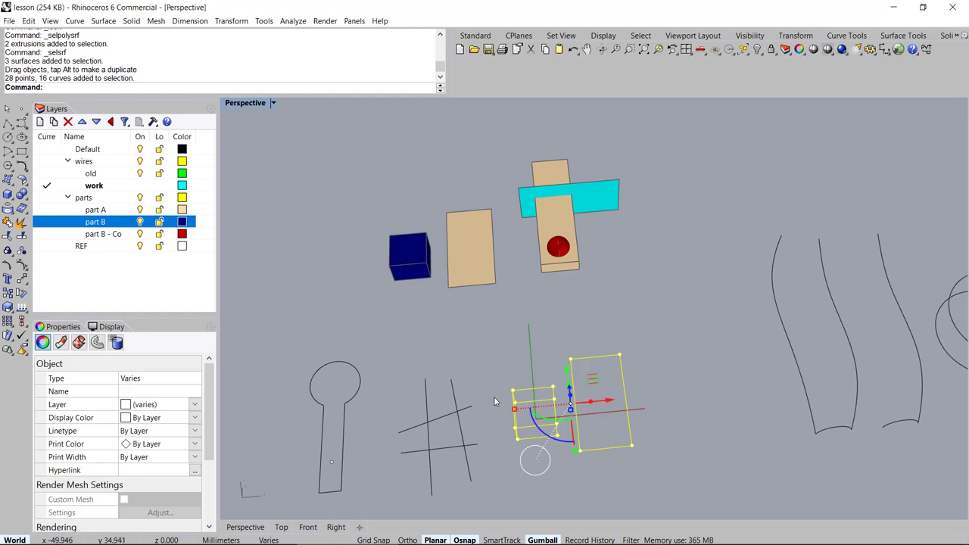
{"action": "right_click_drag", "start_coordinate": [635, 302], "coordinate": [562, 389]}
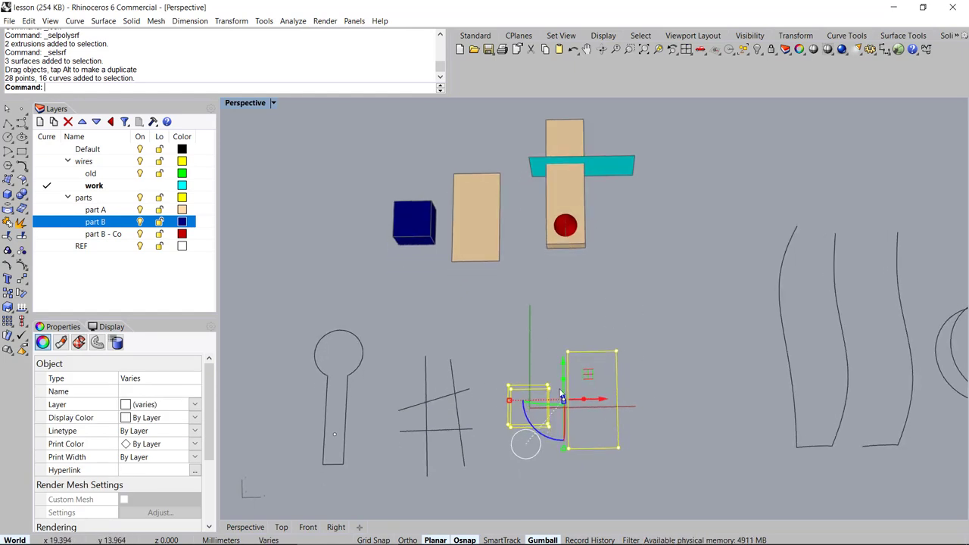
{"action": "right_click_drag", "start_coordinate": [544, 303], "coordinate": [542, 355], "text": "shift"}
{"action": "left_click", "coordinate": [539, 337]}
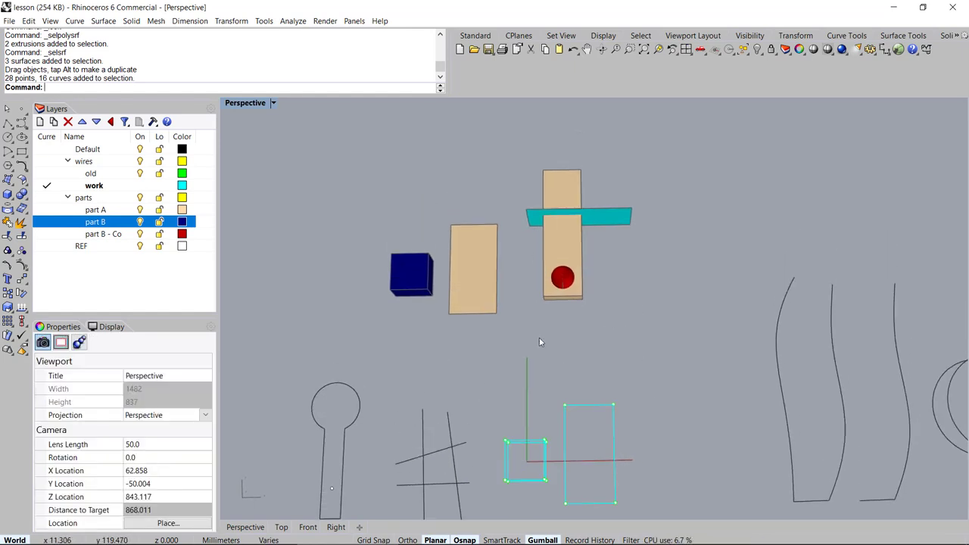
{"action": "key", "text": "ctrl+z"}
{"action": "left_click", "coordinate": [550, 331]}
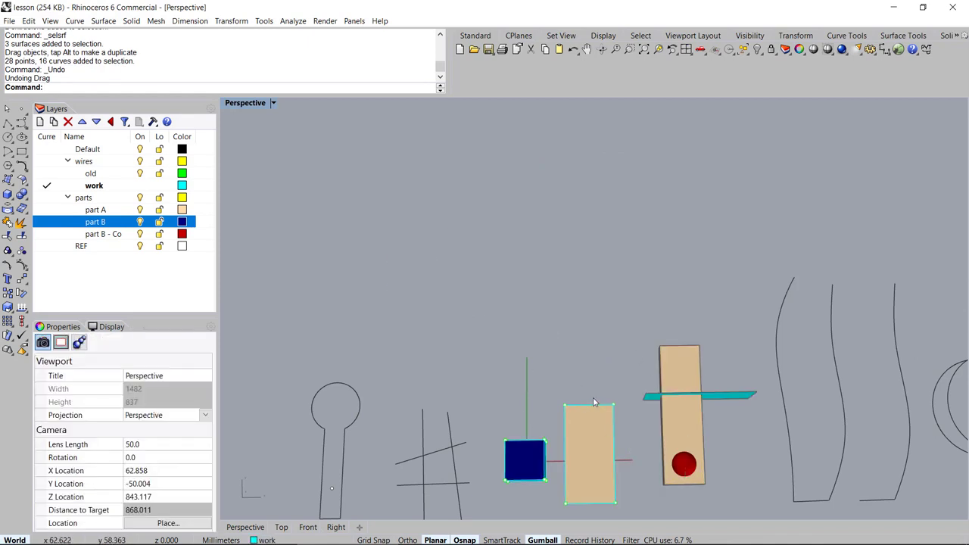
Step: Select all polysurfaces and surfaces by type again, drag them off their outline curves, and undo the drag
{"action": "left_click_drag", "start_coordinate": [588, 465], "coordinate": [514, 289]}
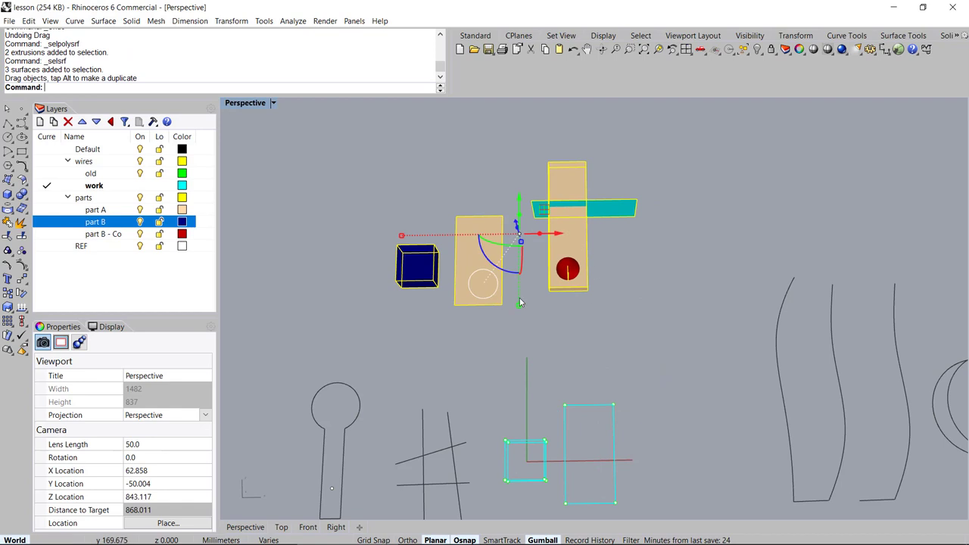
{"action": "left_click", "coordinate": [668, 391]}
{"action": "key", "text": "ctrl+z"}
{"action": "left_click", "coordinate": [560, 291]}
Step: Window-select the blue box and the flat tan rectangle with their curves and points, and clear the selection
{"action": "scroll", "coordinate": [559, 291], "scroll_direction": "down", "scroll_amount": 4}
{"action": "right_click_drag", "start_coordinate": [583, 492], "coordinate": [587, 409]}
{"action": "scroll", "coordinate": [584, 394], "scroll_direction": "up", "scroll_amount": 7}
{"action": "left_click_drag", "start_coordinate": [403, 255], "coordinate": [614, 458]}
{"action": "scroll", "coordinate": [470, 327], "scroll_direction": "up", "scroll_amount": 5}
{"action": "right_click_drag", "start_coordinate": [467, 366], "coordinate": [519, 311]}
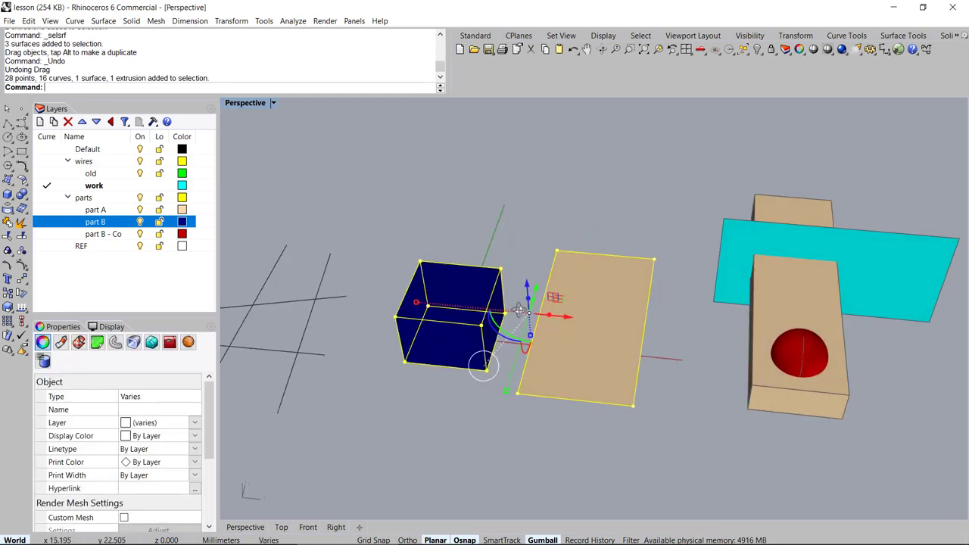
{"action": "scroll", "coordinate": [518, 296], "scroll_direction": "up", "scroll_amount": 2}
{"action": "key", "text": "Escape"}
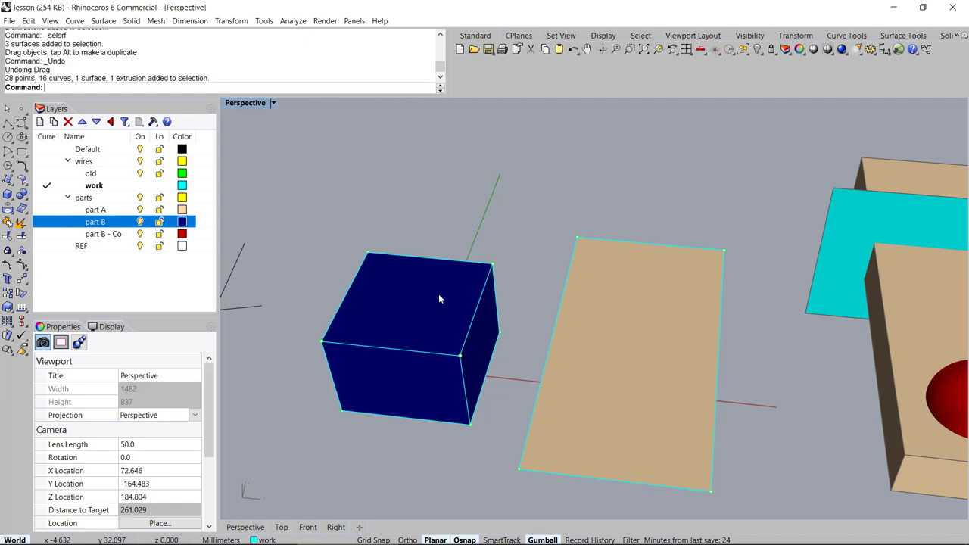
Step: Select all unlocked points and curves by type, and clear the selection
{"action": "key", "text": "F2"}
{"action": "key", "text": "F3"}
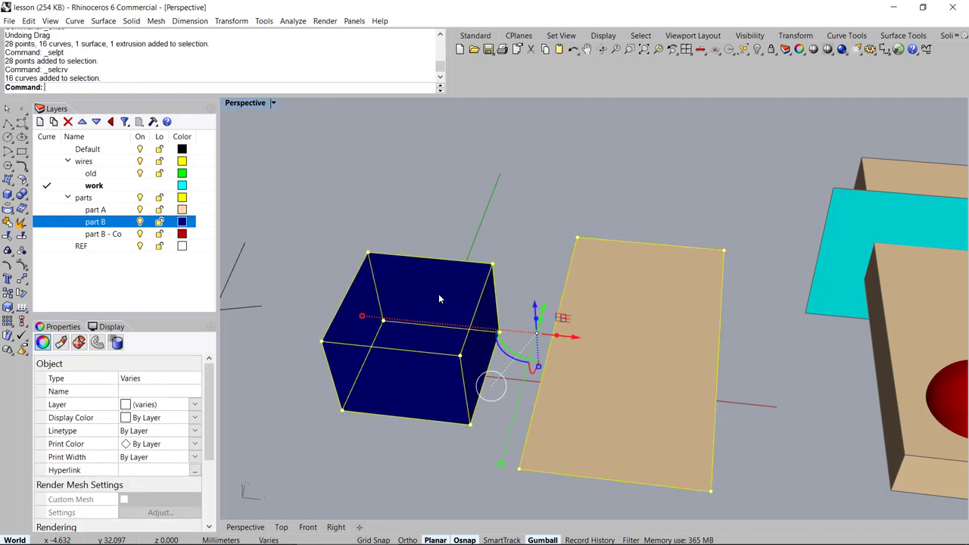
{"action": "scroll", "coordinate": [593, 325], "scroll_direction": "down", "scroll_amount": 5}
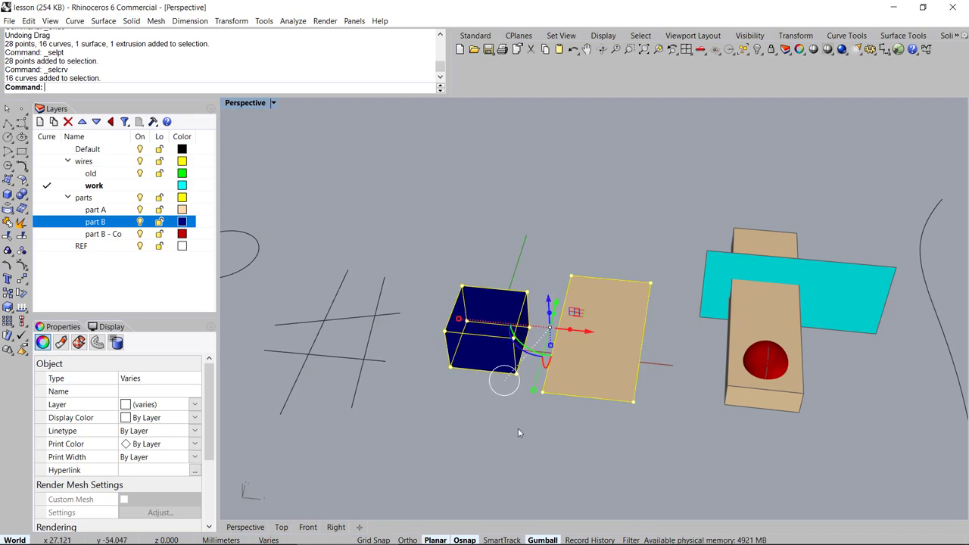
{"action": "right_click_drag", "start_coordinate": [584, 242], "coordinate": [610, 277]}
{"action": "left_click", "coordinate": [584, 242]}
Step: Delete the flat tan surface beside the blue box, and undo the deletion
{"action": "left_click", "coordinate": [600, 322]}
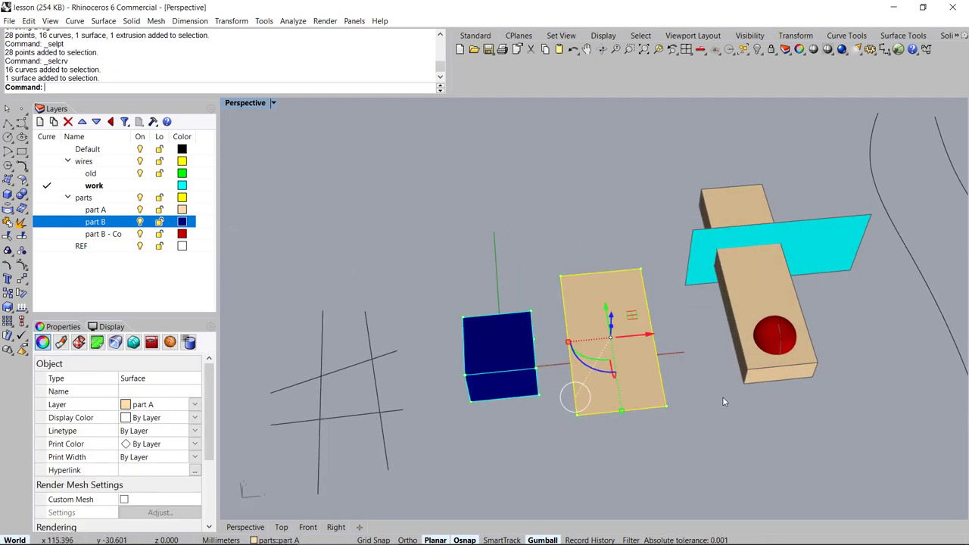
{"action": "key", "text": "Delete"}
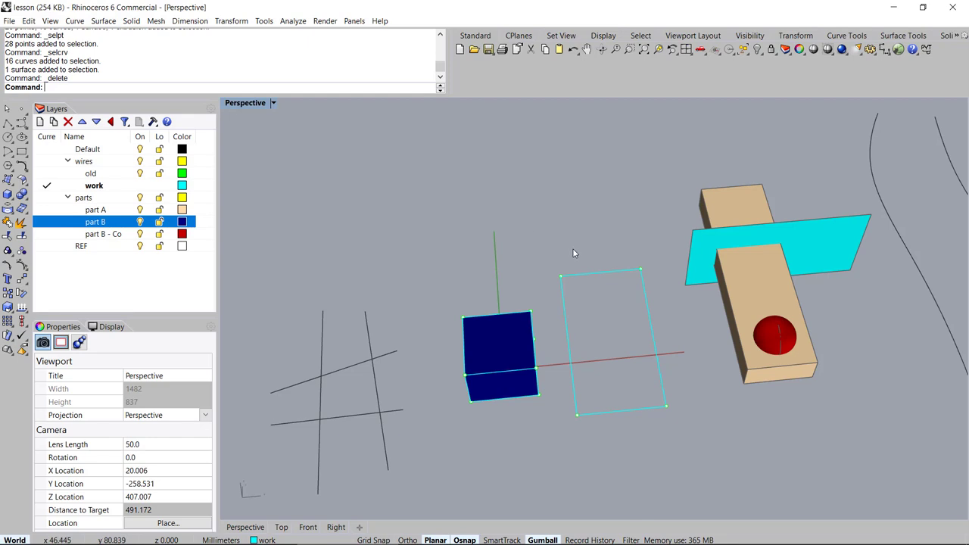
{"action": "key", "text": "ctrl+z"}
{"action": "left_click", "coordinate": [517, 200]}
Step: Select all unlocked points and curves by type, move them off the parts with the Gumball, and delete them
{"action": "right_click_drag", "start_coordinate": [581, 335], "coordinate": [558, 310]}
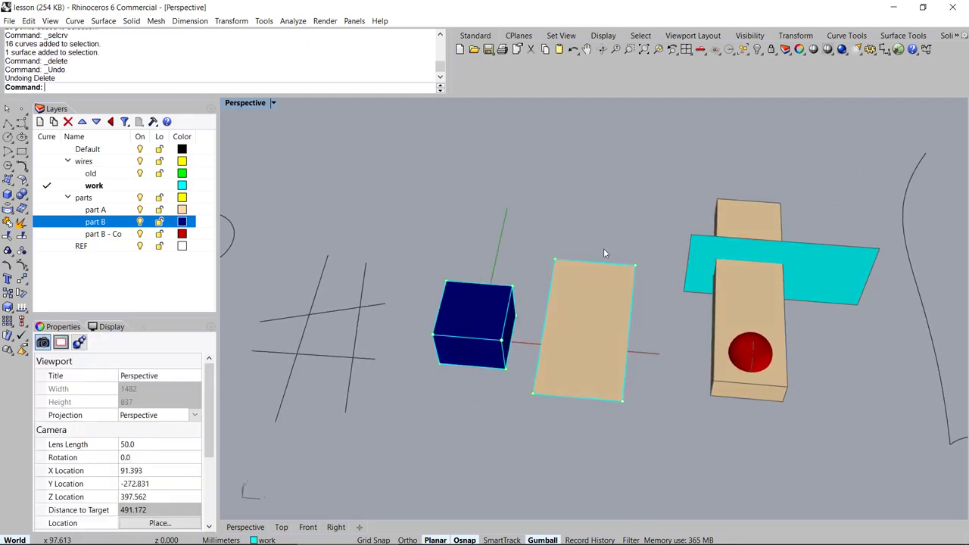
{"action": "right_click_drag", "start_coordinate": [415, 331], "coordinate": [456, 331]}
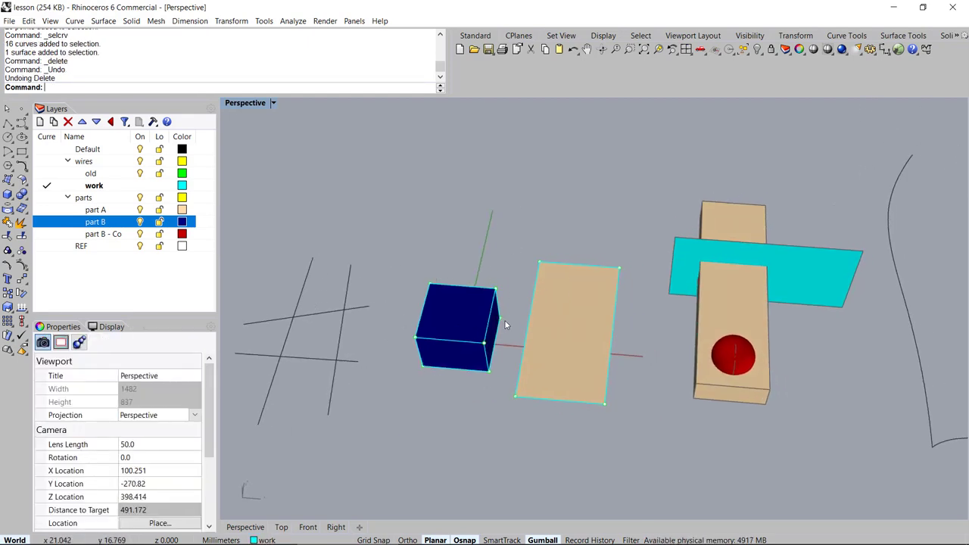
{"action": "key", "text": "F4"}
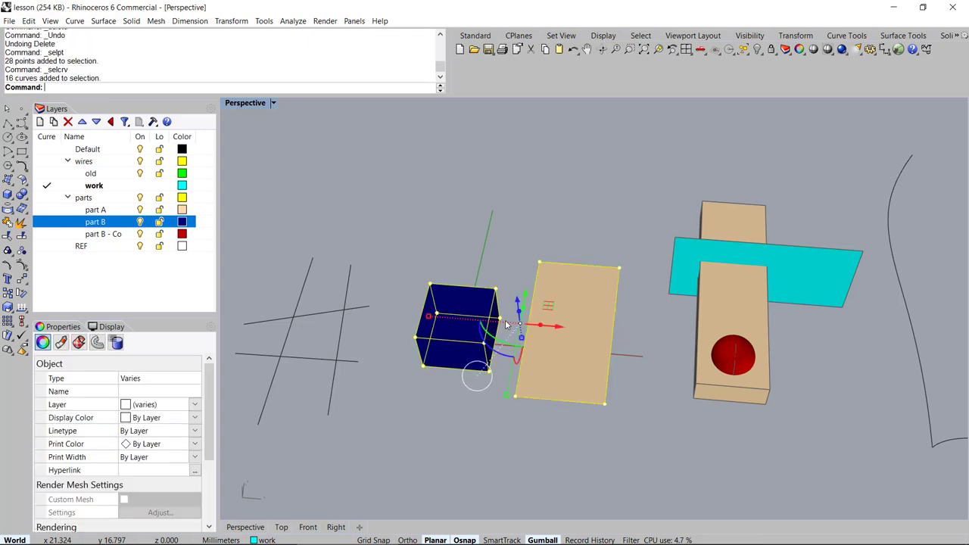
{"action": "right_click_drag", "start_coordinate": [562, 304], "coordinate": [551, 328]}
{"action": "left_click_drag", "start_coordinate": [549, 316], "coordinate": [471, 159]}
{"action": "key", "text": "Delete"}
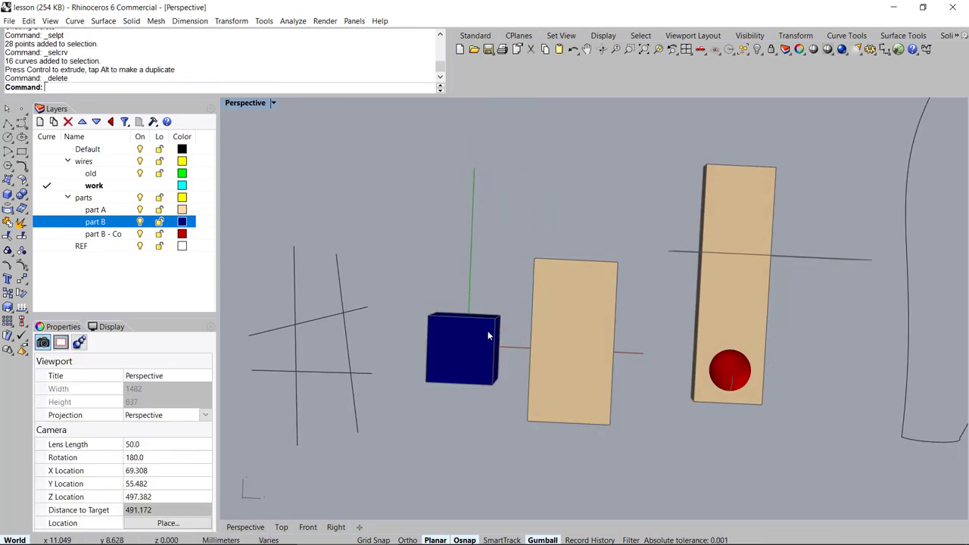
Step: Undo both the deletion and the Gumball move of the points and curves
{"action": "scroll", "coordinate": [520, 308], "scroll_direction": "down", "scroll_amount": 8}
{"action": "right_click_drag", "start_coordinate": [569, 368], "coordinate": [581, 305]}
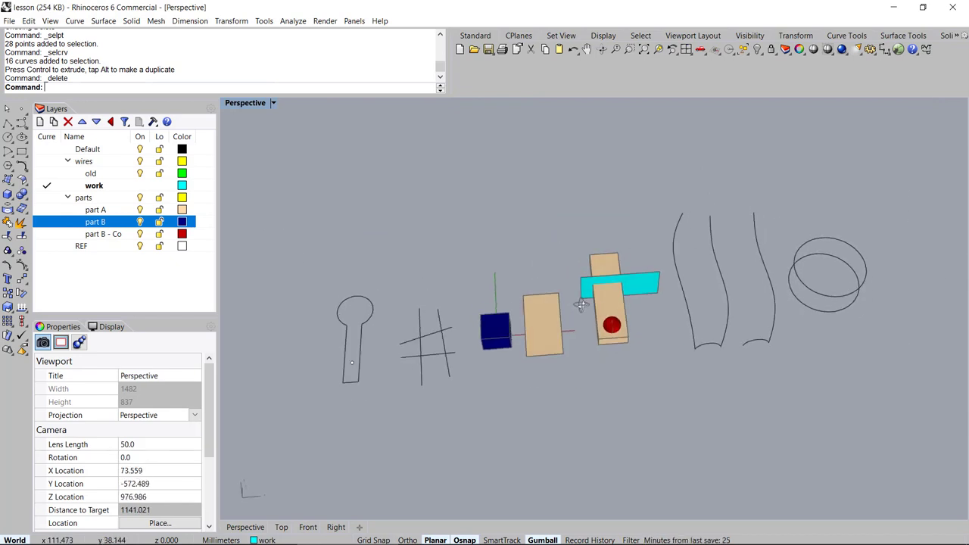
{"action": "scroll", "coordinate": [471, 334], "scroll_direction": "up", "scroll_amount": 2}
{"action": "key", "text": "ctrl+z"}
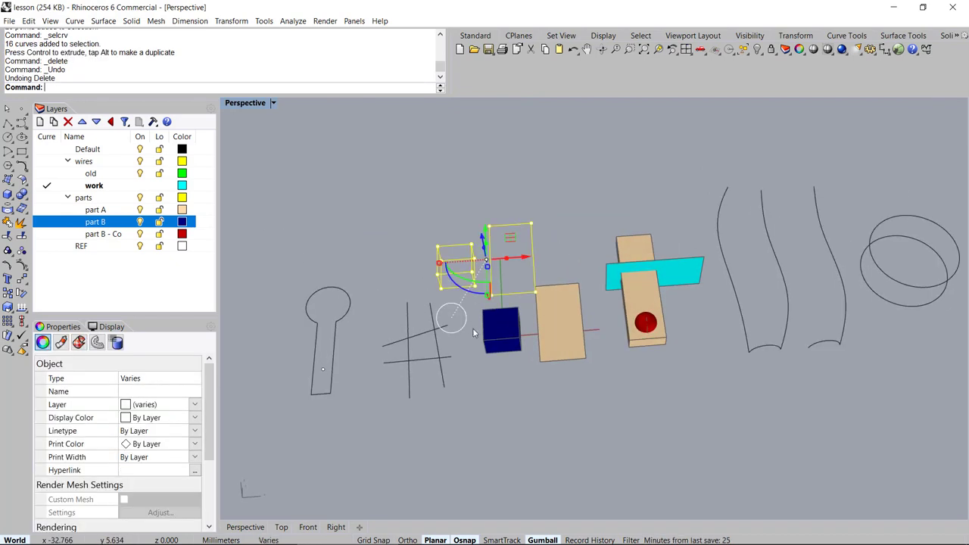
{"action": "key", "text": "ctrl+z"}
{"action": "right_click_drag", "start_coordinate": [503, 324], "coordinate": [575, 324], "text": "shift"}
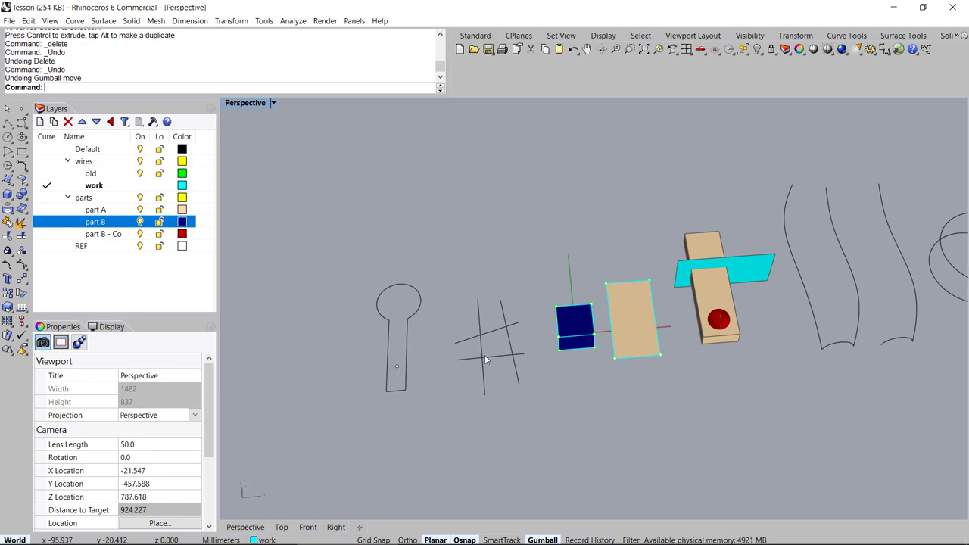
Step: Unlock all locked objects, zoom to the four crossing lines, and clear the selection
{"action": "scroll", "coordinate": [487, 360], "scroll_direction": "up", "scroll_amount": 4}
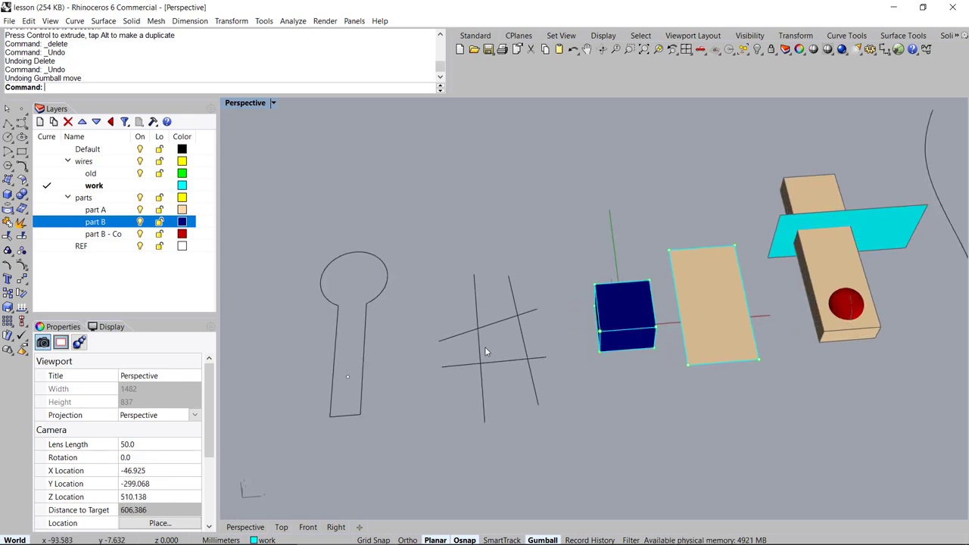
{"action": "key", "text": "ctrl+alt+l"}
{"action": "scroll", "coordinate": [497, 355], "scroll_direction": "up", "scroll_amount": 6}
{"action": "left_click_drag", "start_coordinate": [572, 272], "coordinate": [403, 431]}
{"action": "key", "text": "ctrl+alt+e"}
{"action": "scroll", "coordinate": [495, 353], "scroll_direction": "down", "scroll_amount": 3}
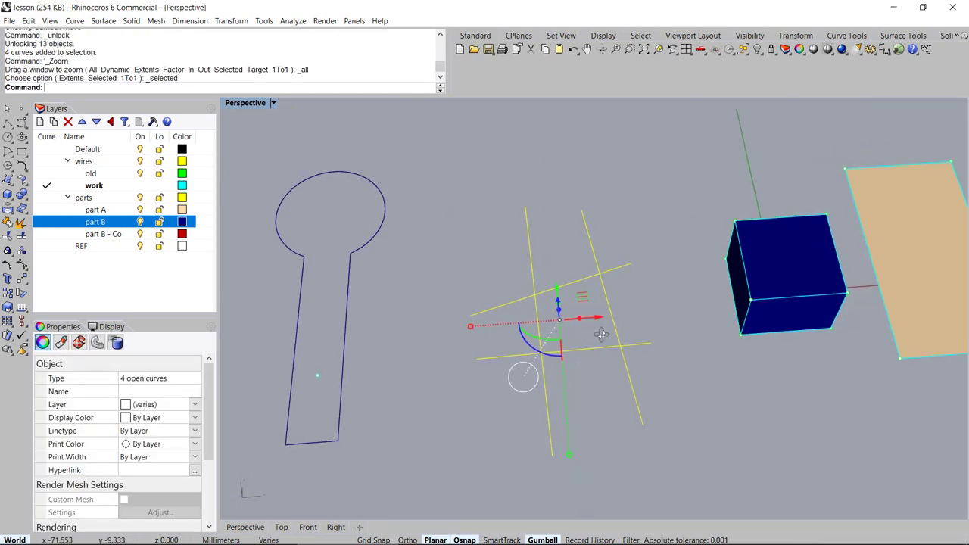
{"action": "right_click_drag", "start_coordinate": [601, 335], "coordinate": [597, 378]}
{"action": "scroll", "coordinate": [593, 250], "scroll_direction": "up", "scroll_amount": 4}
{"action": "right_click_drag", "start_coordinate": [640, 290], "coordinate": [583, 291], "text": "shift"}
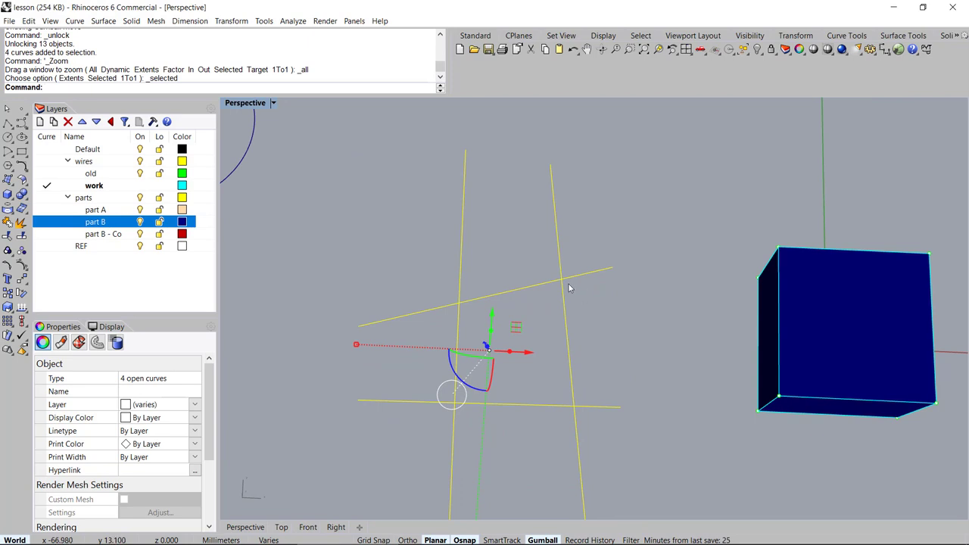
{"action": "right_click_drag", "start_coordinate": [528, 275], "coordinate": [530, 297]}
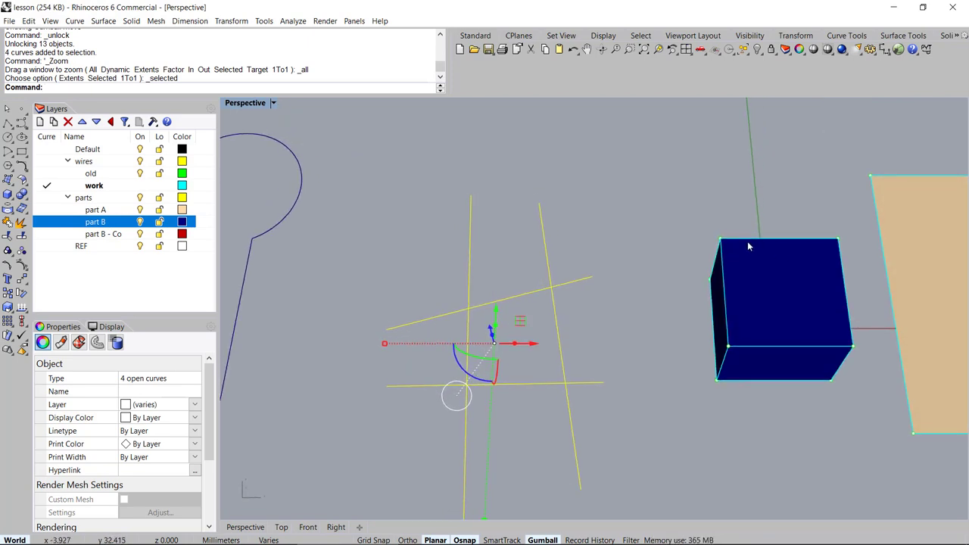
{"action": "left_click", "coordinate": [608, 216]}
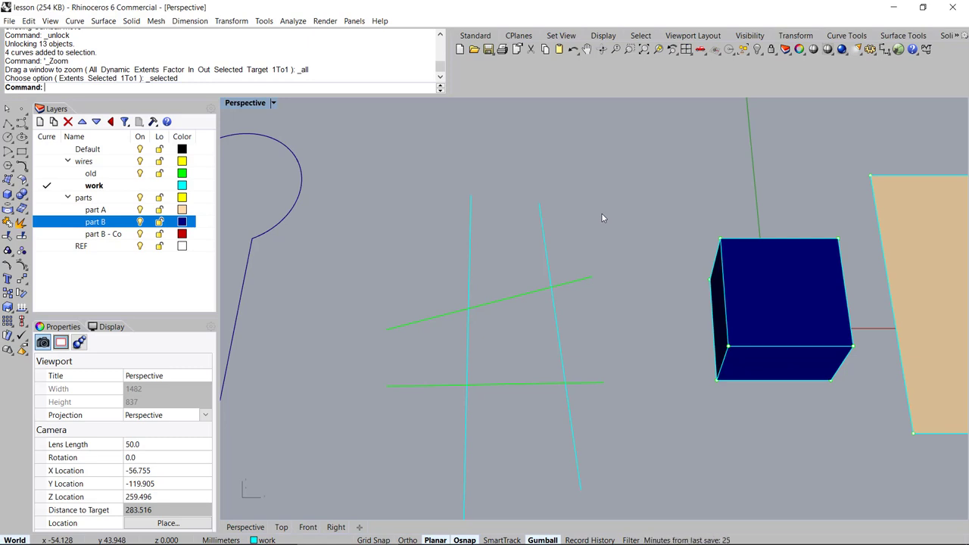
Step: Split the two upright cyan lines, using the two green lines that cross them as cutting objects
{"action": "left_click_drag", "start_coordinate": [555, 173], "coordinate": [353, 248]}
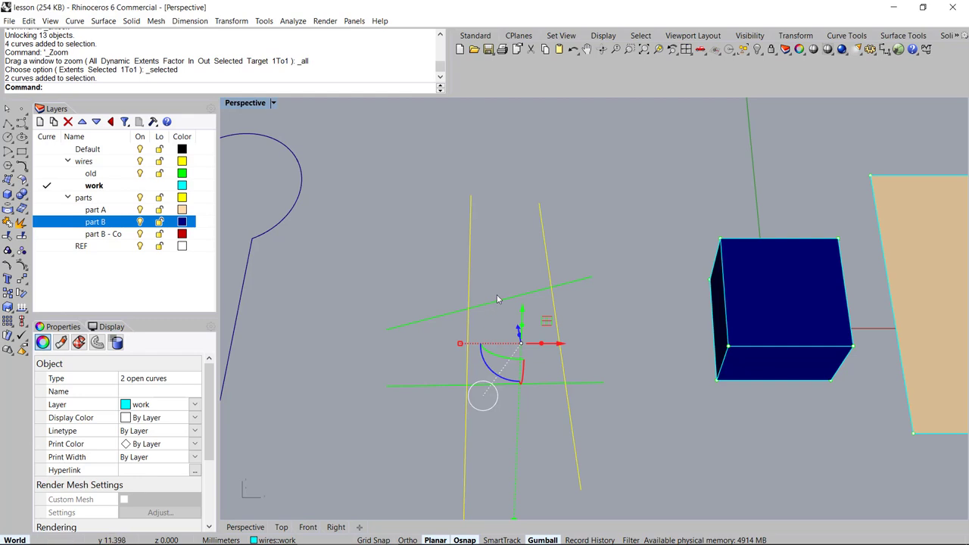
{"action": "left_click_drag", "start_coordinate": [575, 135], "coordinate": [417, 230]}
{"action": "left_click_drag", "start_coordinate": [580, 139], "coordinate": [432, 260]}
{"action": "key", "text": "ctrl+shift+s"}
{"action": "left_click_drag", "start_coordinate": [581, 212], "coordinate": [357, 469]}
{"action": "key", "text": "Return"}
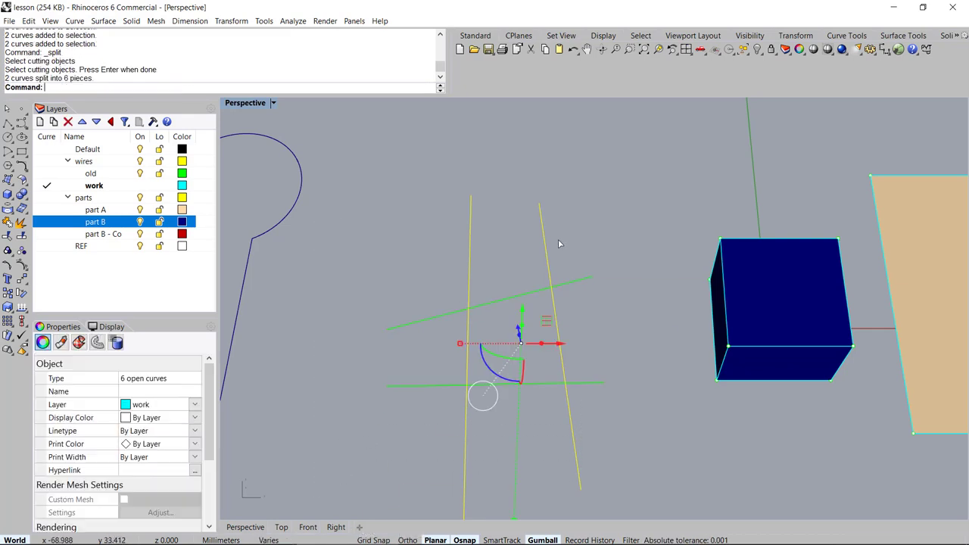
Step: Deselect the middle and lower pieces of the split lines and delete the two pieces above the upper green line
{"action": "left_click_drag", "start_coordinate": [621, 442], "coordinate": [371, 355], "text": "ctrl"}
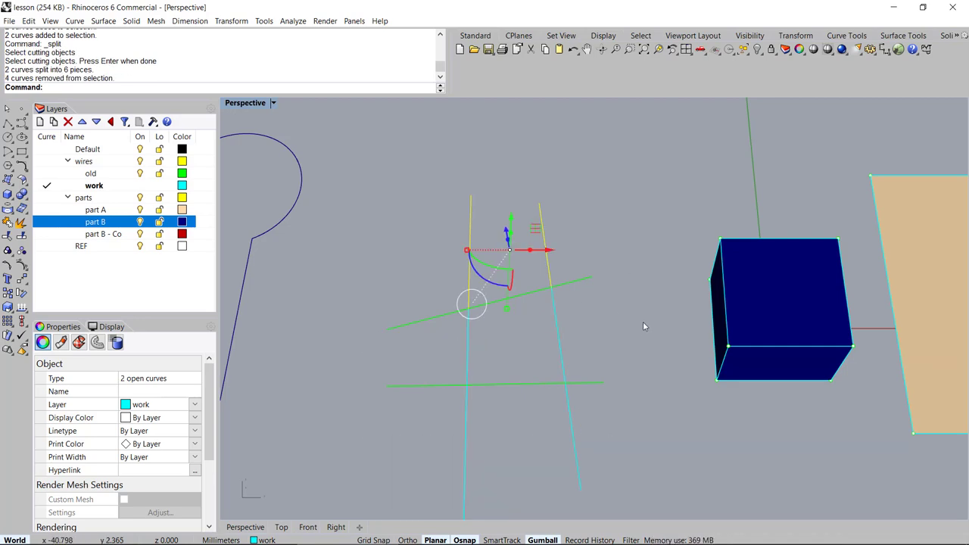
{"action": "key", "text": "Delete"}
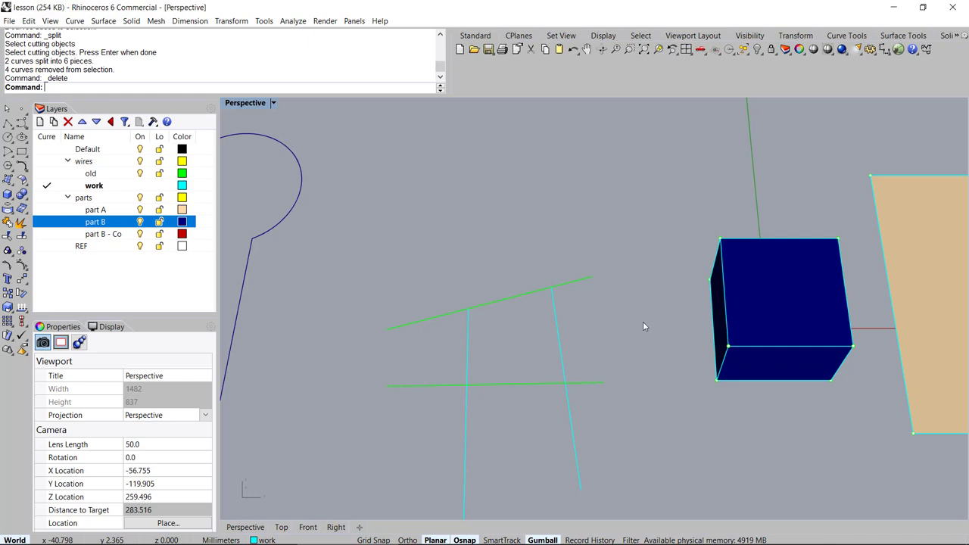
Step: Undo the last deletion and split of the upright cyan lines and clear the selection
{"action": "key", "text": "ctrl+z"}
{"action": "key", "text": "ctrl+z"}
{"action": "left_click_drag", "start_coordinate": [572, 192], "coordinate": [433, 222]}
{"action": "left_click", "coordinate": [586, 201]}
{"action": "right_click_drag", "start_coordinate": [491, 350], "coordinate": [446, 339], "text": "shift"}
Step: Split the two upright cyan lines, using the lower green line as the cutting object
{"action": "left_click_drag", "start_coordinate": [548, 157], "coordinate": [398, 297]}
{"action": "key", "text": "ctrl+shift+s"}
{"action": "left_click", "coordinate": [414, 372]}
{"action": "key", "text": "Return"}
Step: Delete the selected curves except the two upper upright pieces, and undo both that deletion and the split
{"action": "left_click_drag", "start_coordinate": [504, 179], "coordinate": [318, 253], "text": "ctrl"}
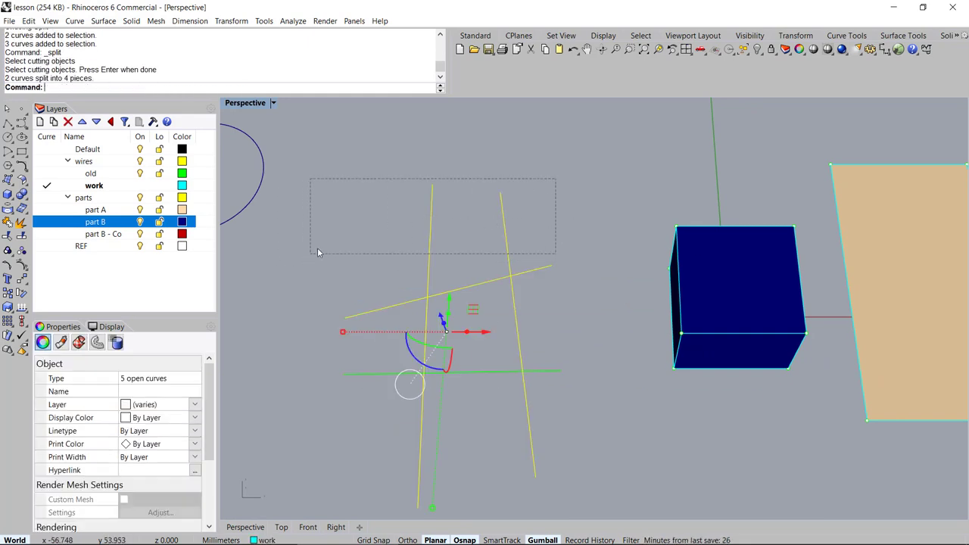
{"action": "key", "text": "Delete"}
{"action": "key", "text": "ctrl+z"}
{"action": "key", "text": "ctrl+z"}
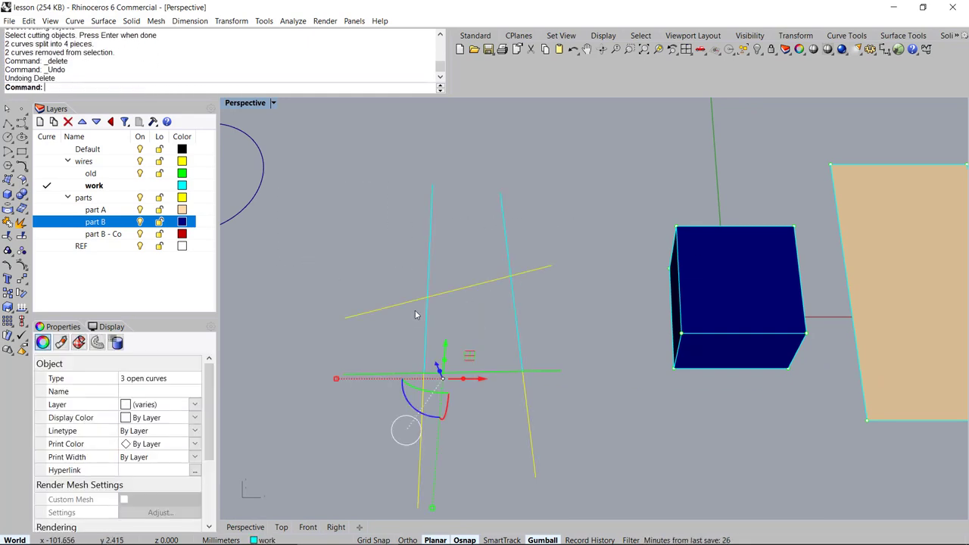
Step: Split the two upright cyan lines, using both crossing green lines as cutting objects
{"action": "left_click_drag", "start_coordinate": [490, 129], "coordinate": [371, 207]}
{"action": "key", "text": "ctrl+shift+s"}
{"action": "left_click_drag", "start_coordinate": [541, 223], "coordinate": [396, 400]}
{"action": "key", "text": "Return"}
Step: Delete the four pieces below the upper green line, and undo both the deletion and the split
{"action": "left_click_drag", "start_coordinate": [559, 173], "coordinate": [382, 231]}
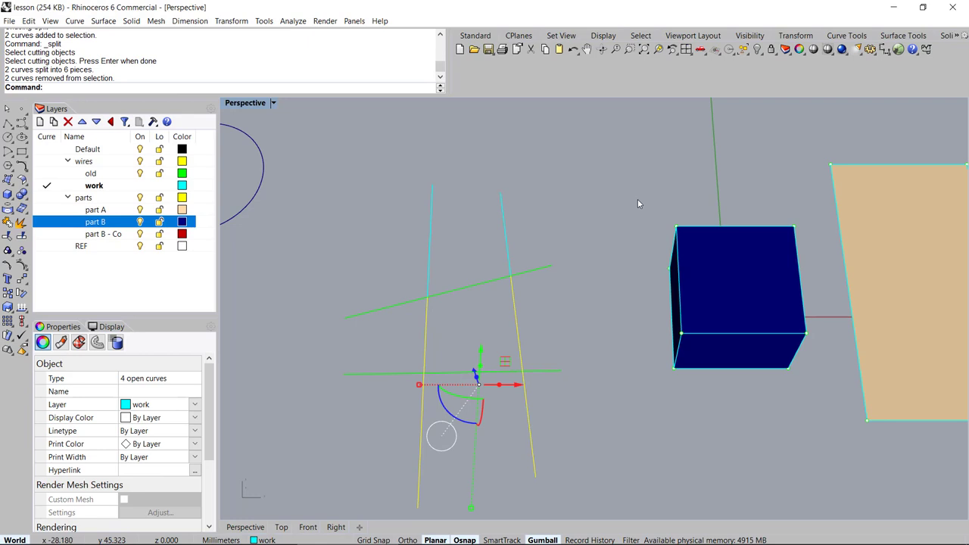
{"action": "key", "text": "Delete"}
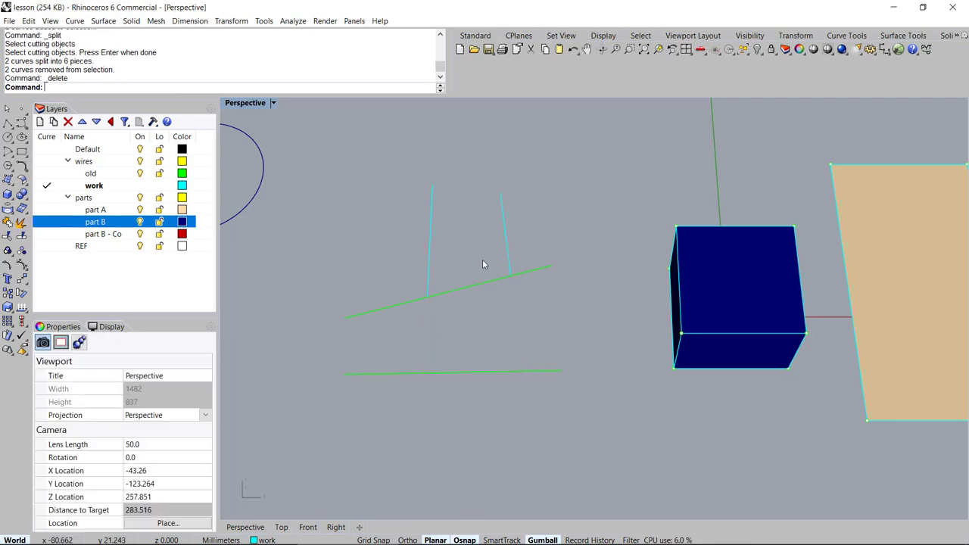
{"action": "key", "text": "ctrl+z"}
{"action": "key", "text": "ctrl+z"}
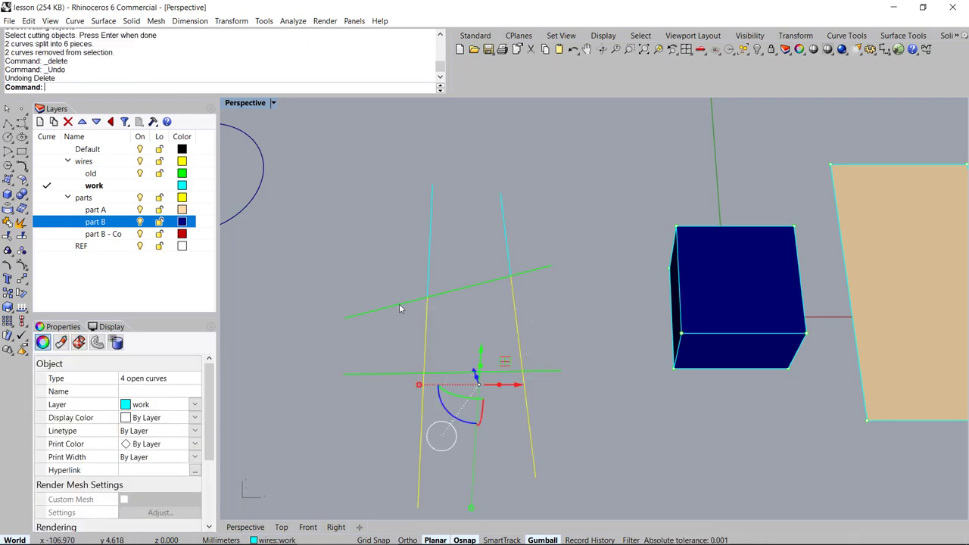
Step: Trim all outer ends of the four crossing lines against each other so only the central quadrilateral remains
{"action": "left_click_drag", "start_coordinate": [543, 162], "coordinate": [376, 497]}
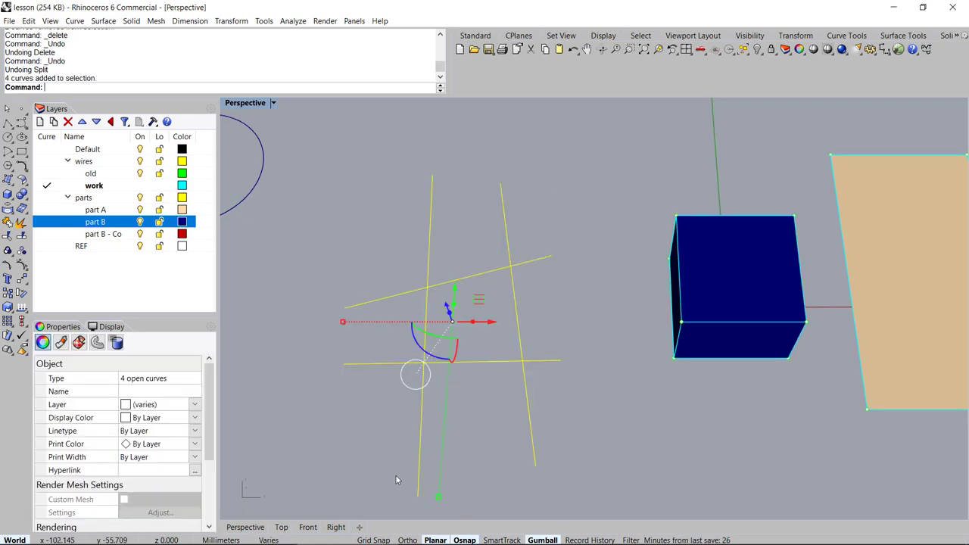
{"action": "key", "text": "ctrl+t"}
{"action": "left_click_drag", "start_coordinate": [515, 150], "coordinate": [387, 215]}
{"action": "left_click_drag", "start_coordinate": [590, 169], "coordinate": [349, 458]}
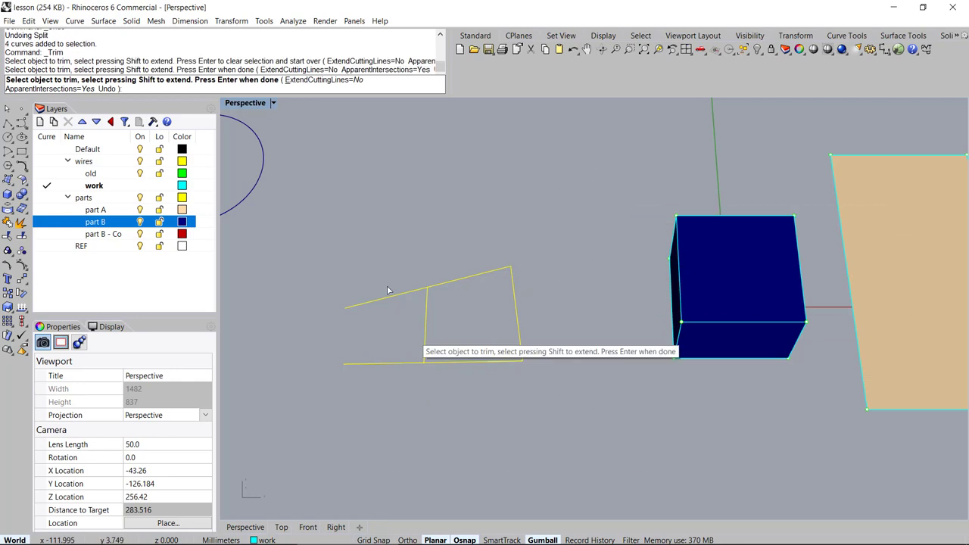
{"action": "left_click_drag", "start_coordinate": [387, 282], "coordinate": [332, 459]}
{"action": "key", "text": "Return"}
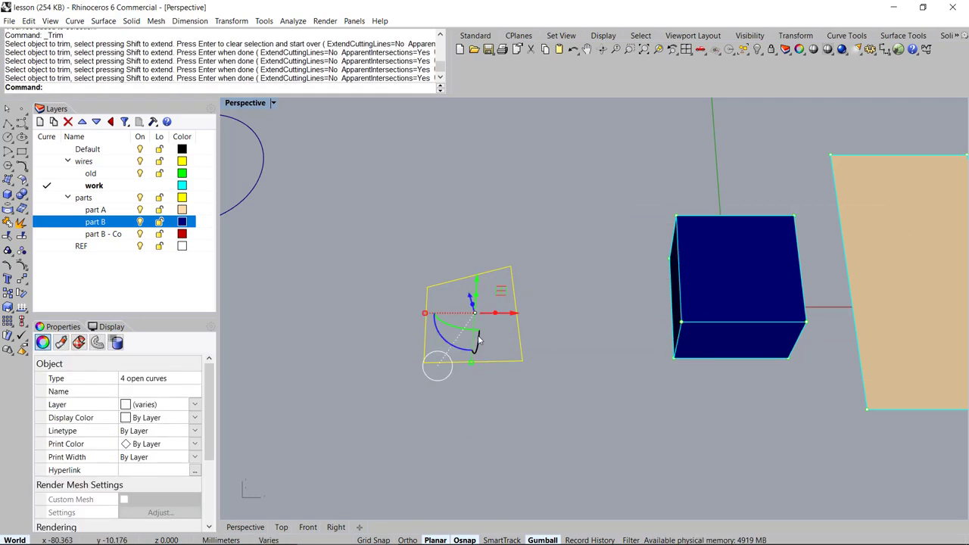
Step: Undo the trim of the four crossing lines and unlock all locked objects
{"action": "key", "text": "ctrl+z"}
{"action": "key", "text": "ctrl+z"}
{"action": "right_click_drag", "start_coordinate": [615, 292], "coordinate": [377, 312], "text": "shift"}
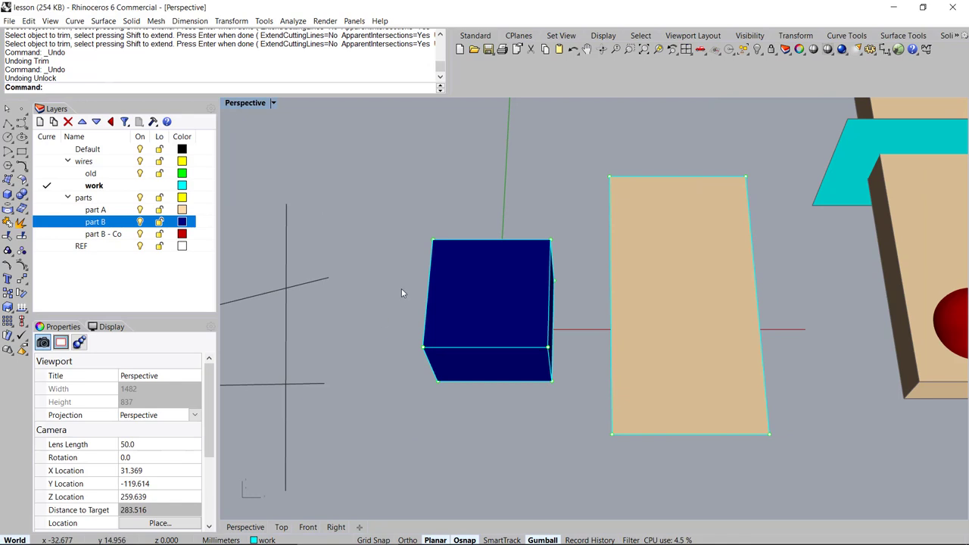
{"action": "key", "text": "ctrl+alt+l"}
Step: Stretch the red ellipsoid vertically with the Gumball and move it down through the beige block
{"action": "right_click_drag", "start_coordinate": [779, 347], "coordinate": [539, 297]}
{"action": "left_click", "coordinate": [538, 334]}
{"action": "mouse_move", "coordinate": [539, 335]}
{"action": "right_mouse_down"}
{"action": "mouse_move", "coordinate": [517, 344]}
{"action": "mouse_move", "coordinate": [524, 324]}
{"action": "right_mouse_up"}
{"action": "left_click_drag", "start_coordinate": [486, 366], "coordinate": [501, 438]}
{"action": "right_click_drag", "start_coordinate": [502, 438], "coordinate": [519, 348]}
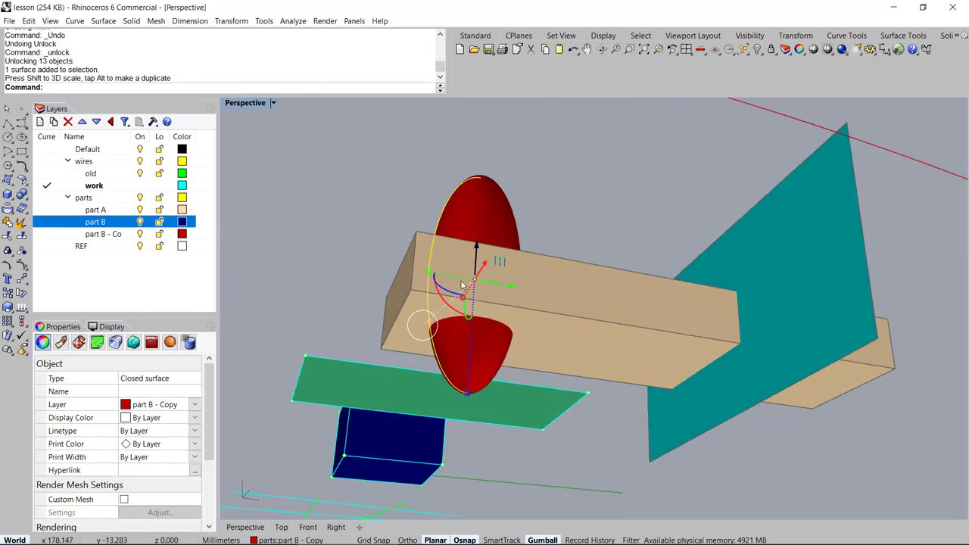
{"action": "right_click_drag", "start_coordinate": [547, 290], "coordinate": [522, 340]}
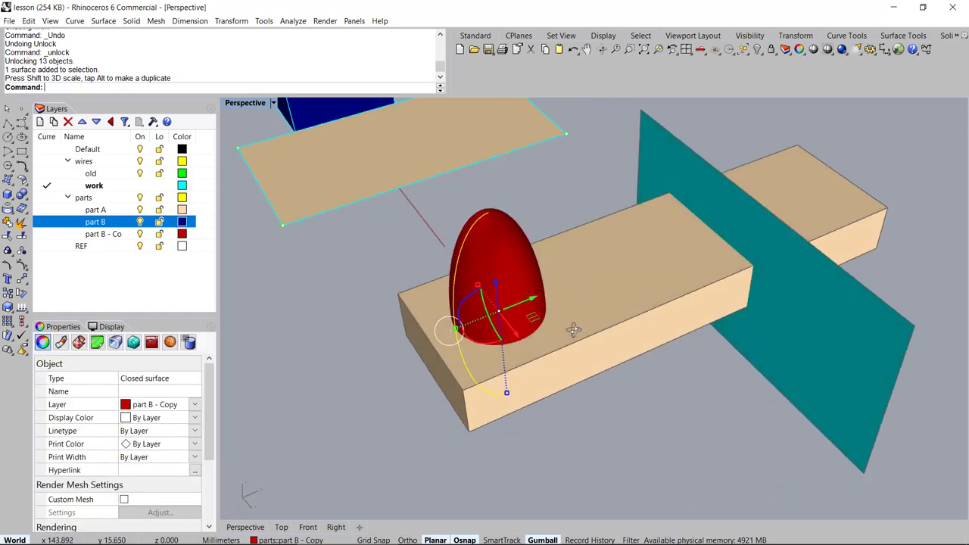
{"action": "left_click", "coordinate": [372, 361]}
{"action": "right_click_drag", "start_coordinate": [372, 361], "coordinate": [502, 234]}
{"action": "left_click", "coordinate": [510, 239]}
{"action": "left_click_drag", "start_coordinate": [510, 236], "coordinate": [512, 282]}
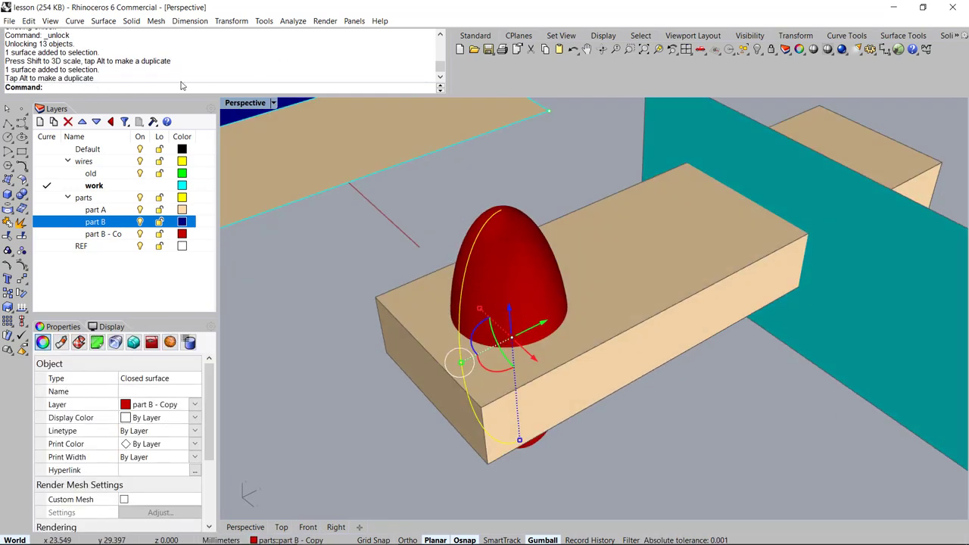
{"action": "left_click", "coordinate": [132, 21]}
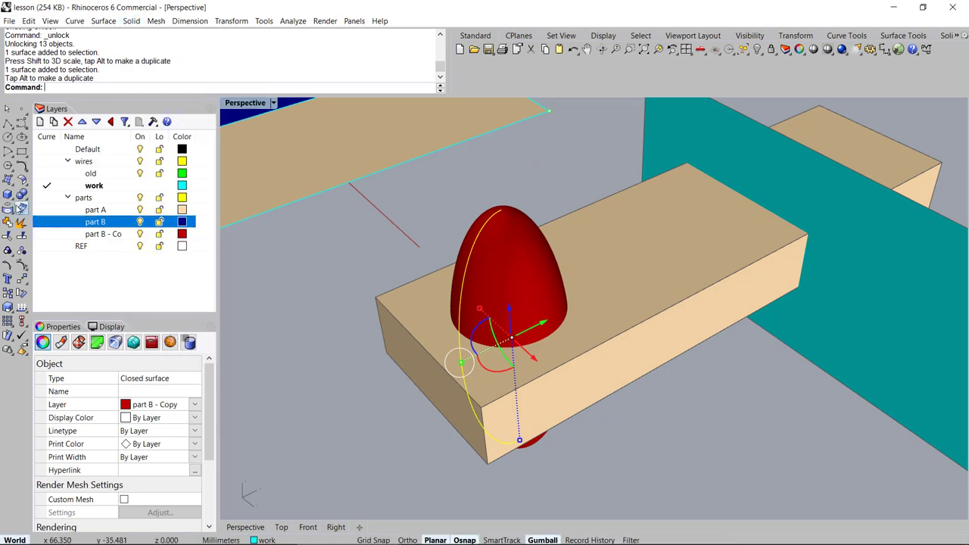
{"action": "left_click", "coordinate": [22, 195]}
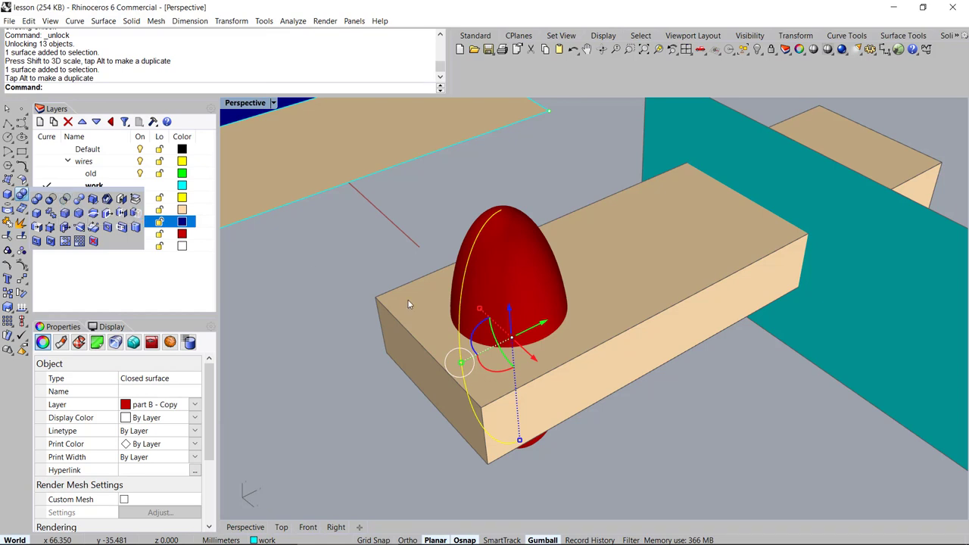
{"action": "left_click", "coordinate": [396, 282]}
Step: Subtract the red ellipsoid from the beige block with Boolean Difference, and undo the operation
{"action": "right_click_drag", "start_coordinate": [573, 308], "coordinate": [604, 307]}
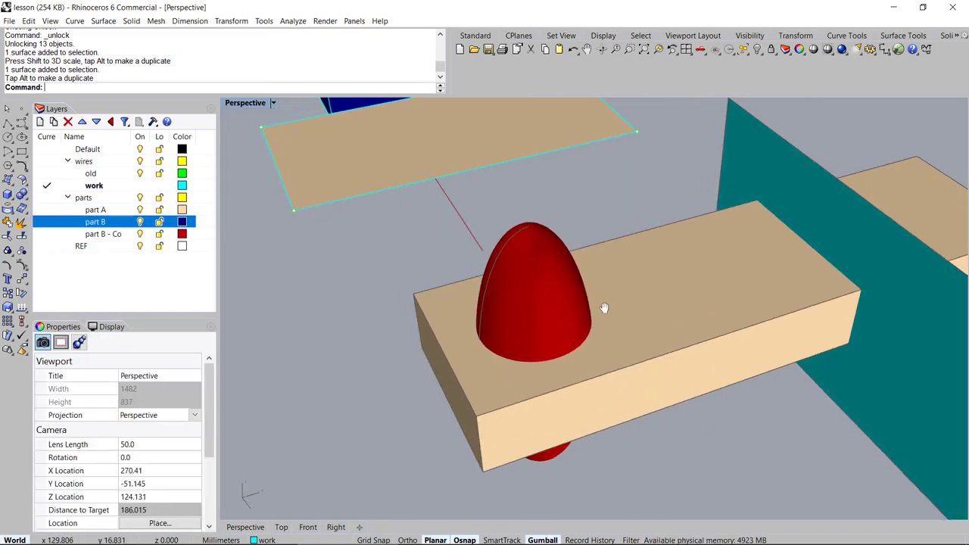
{"action": "left_click", "coordinate": [623, 247]}
{"action": "key", "text": "Return"}
{"action": "left_click", "coordinate": [571, 284]}
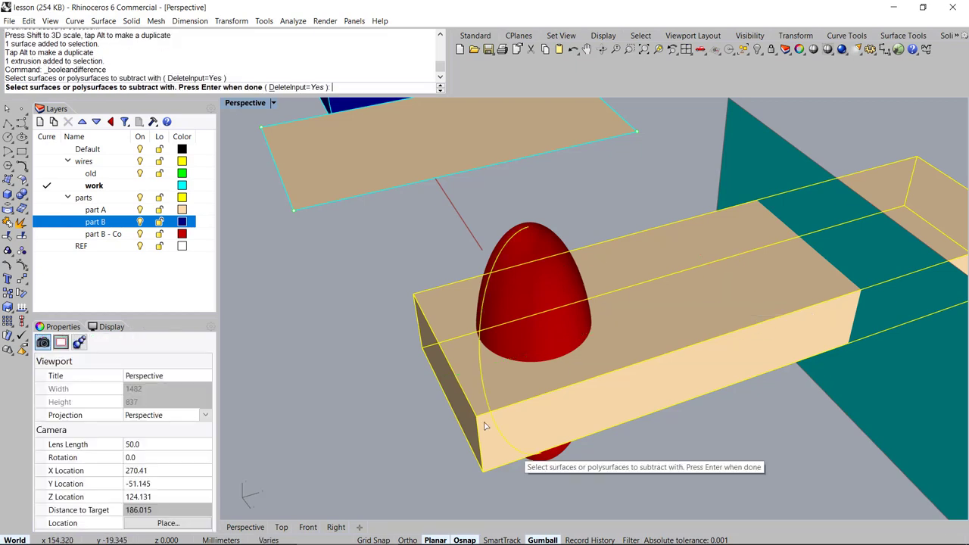
{"action": "left_click", "coordinate": [594, 308]}
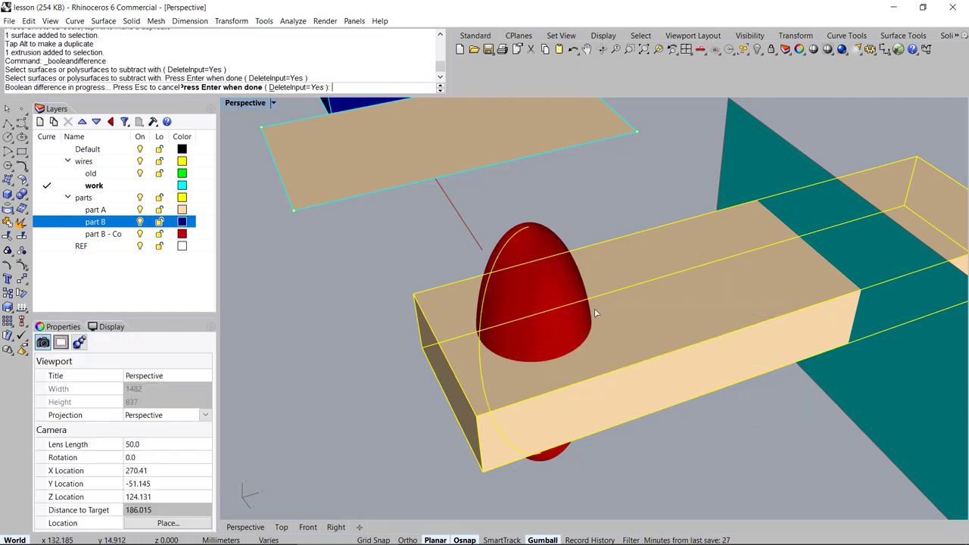
{"action": "right_click", "coordinate": [594, 308]}
{"action": "mouse_move", "coordinate": [595, 308]}
{"action": "right_mouse_down"}
{"action": "mouse_move", "coordinate": [570, 342]}
{"action": "mouse_move", "coordinate": [580, 290]}
{"action": "mouse_move", "coordinate": [586, 299]}
{"action": "right_mouse_up"}
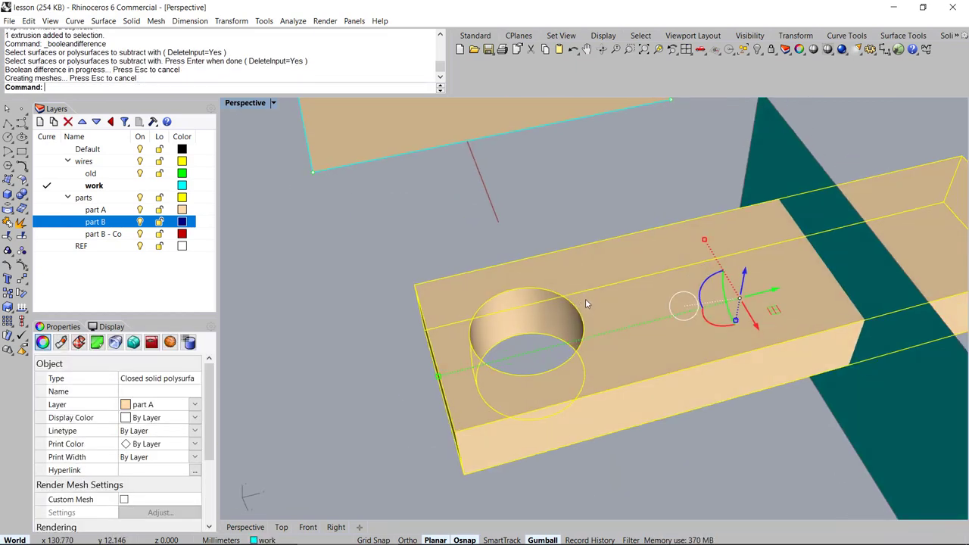
{"action": "key", "text": "ctrl+z"}
Step: Cut the red ellipsoid out of the beige block again with Boolean Difference and clear the selection
{"action": "scroll", "coordinate": [539, 270], "scroll_direction": "down", "scroll_amount": 3}
{"action": "left_click", "coordinate": [555, 223]}
{"action": "right_click_drag", "start_coordinate": [555, 224], "coordinate": [550, 293]}
{"action": "scroll", "coordinate": [550, 289], "scroll_direction": "up", "scroll_amount": 6}
{"action": "left_click", "coordinate": [571, 285]}
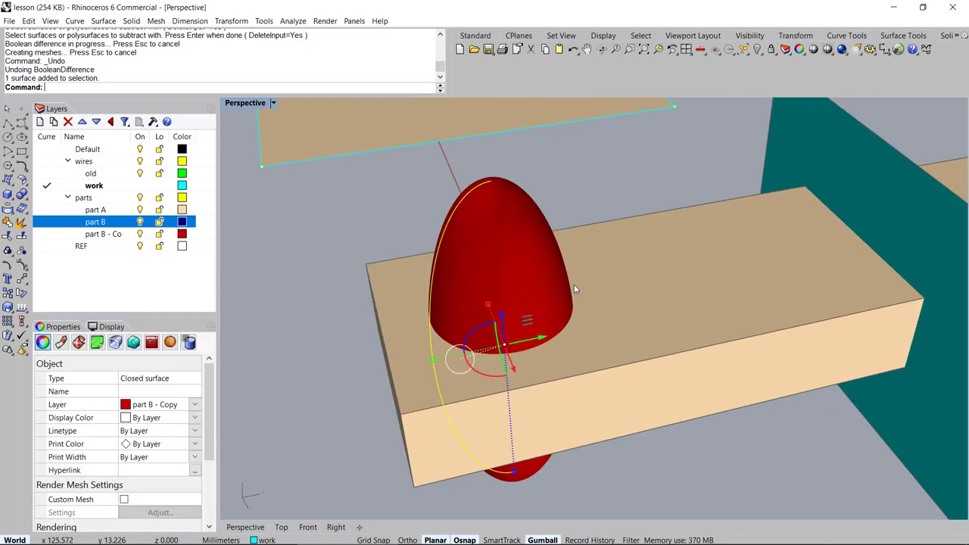
{"action": "left_click", "coordinate": [598, 285]}
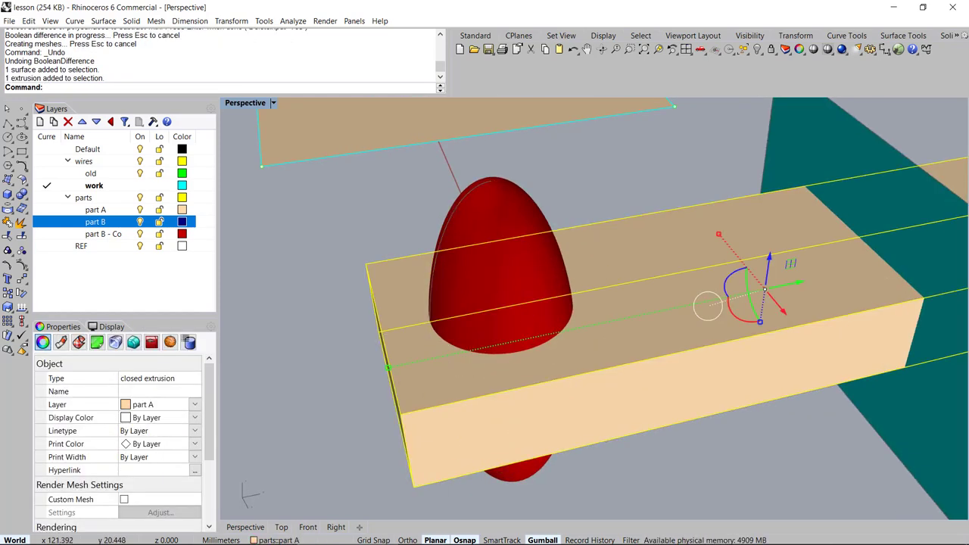
{"action": "right_click", "coordinate": [593, 283]}
{"action": "left_click", "coordinate": [558, 249]}
{"action": "right_click", "coordinate": [559, 249]}
{"action": "right_click_drag", "start_coordinate": [558, 249], "coordinate": [486, 316]}
{"action": "key", "text": "Escape"}
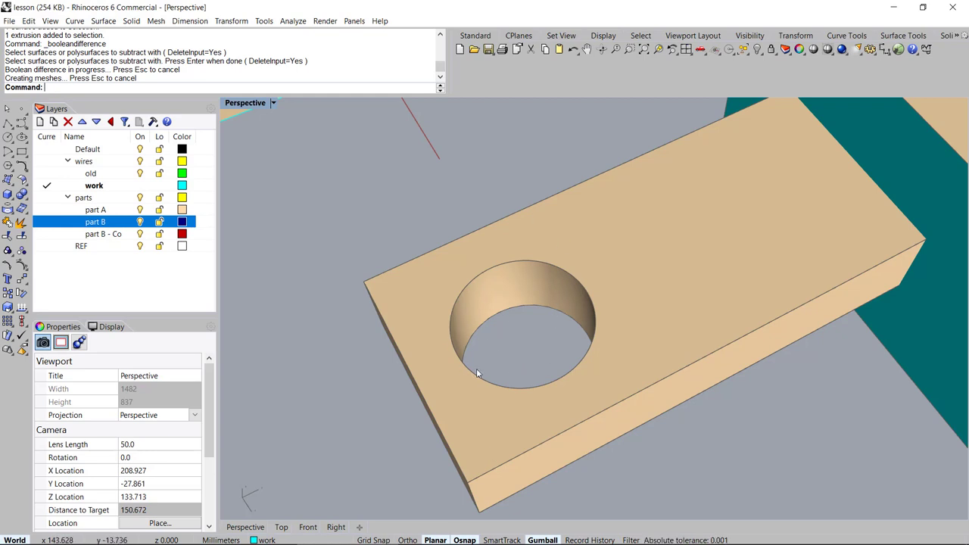
Step: Untrim the round hole's edge on the top face of the beige block
{"action": "right_click_drag", "start_coordinate": [511, 384], "coordinate": [513, 357]}
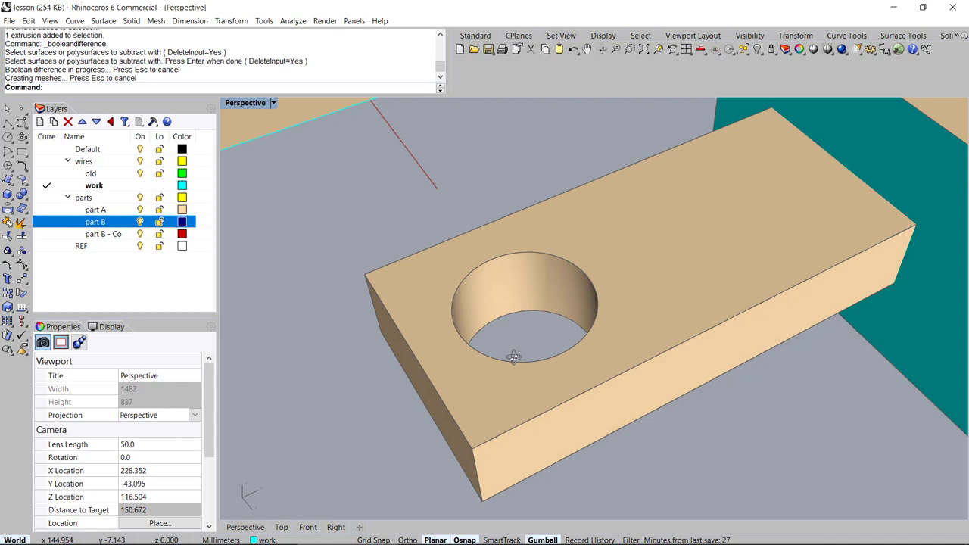
{"action": "type", "text": "untrim"}
{"action": "key", "text": "Return"}
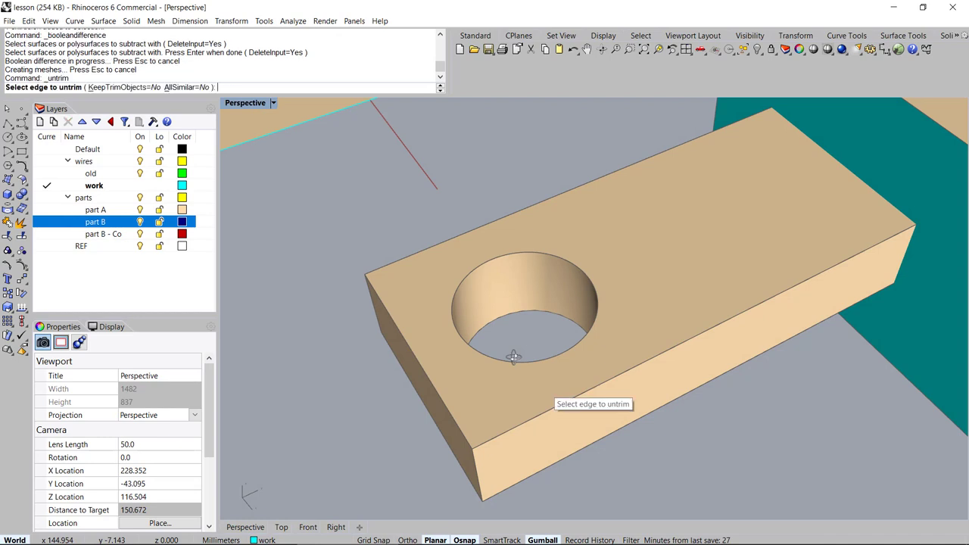
{"action": "left_click", "coordinate": [592, 281]}
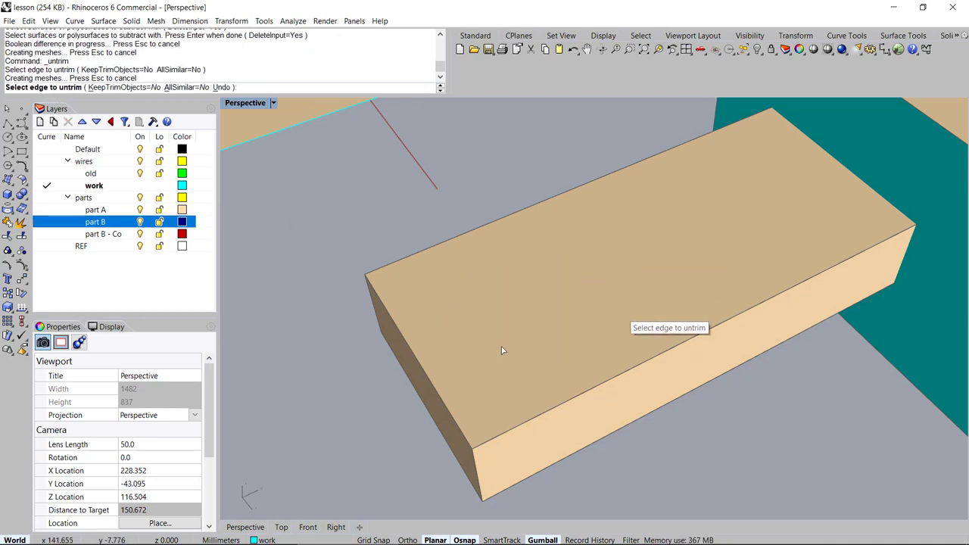
{"action": "scroll", "coordinate": [502, 349], "scroll_direction": "down", "scroll_amount": 8}
{"action": "right_click", "coordinate": [636, 316]}
Step: Split the beige block with Boolean Split, using the cyan surface that crosses it as the cutter
{"action": "right_click_drag", "start_coordinate": [591, 302], "coordinate": [599, 320]}
{"action": "scroll", "coordinate": [671, 210], "scroll_direction": "up", "scroll_amount": 3}
{"action": "right_click_drag", "start_coordinate": [678, 274], "coordinate": [591, 195]}
{"action": "mouse_move", "coordinate": [587, 305]}
{"action": "right_mouse_down"}
{"action": "mouse_move", "coordinate": [584, 253]}
{"action": "mouse_move", "coordinate": [588, 305]}
{"action": "mouse_move", "coordinate": [574, 293]}
{"action": "right_mouse_up"}
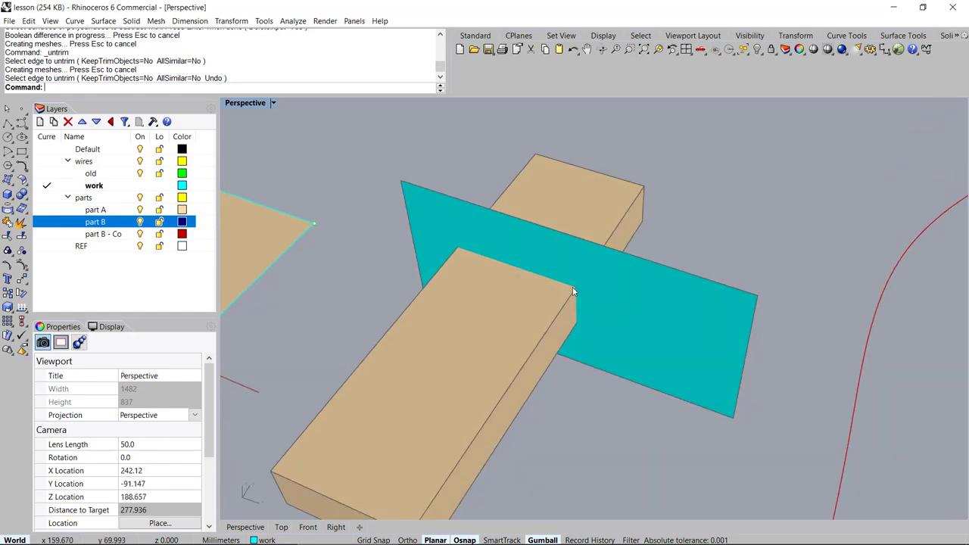
{"action": "right_click_drag", "start_coordinate": [492, 270], "coordinate": [603, 279]}
{"action": "left_click", "coordinate": [603, 279]}
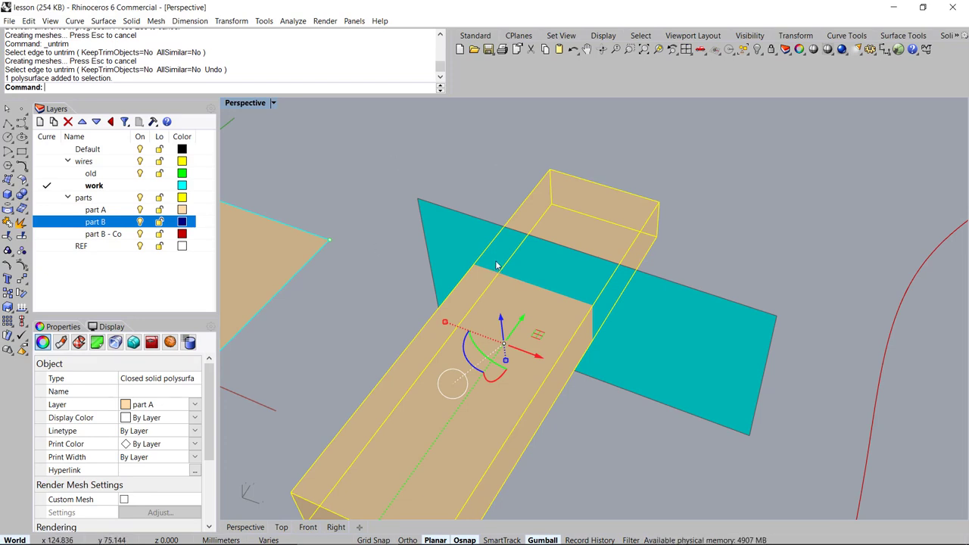
{"action": "key", "text": "b"}
{"action": "left_click", "coordinate": [656, 300]}
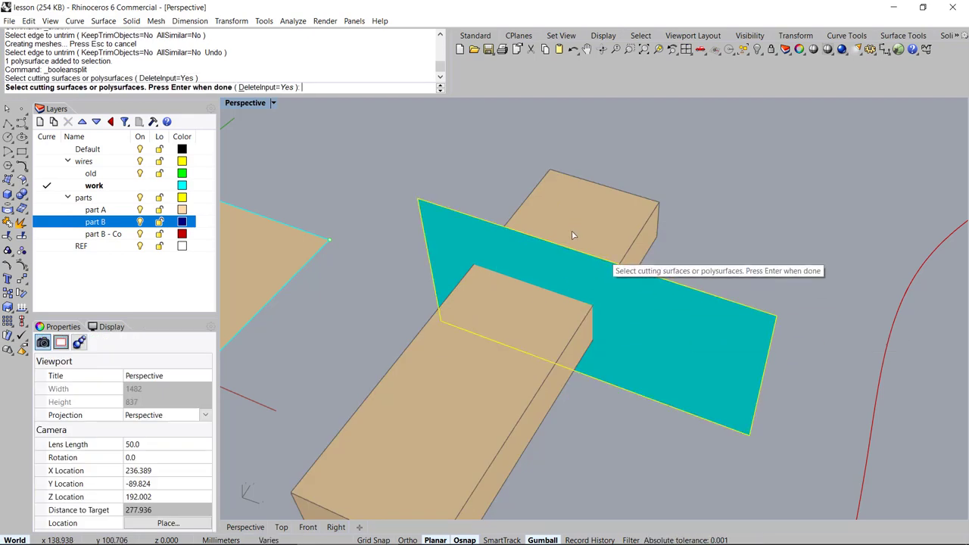
{"action": "mouse_move", "coordinate": [488, 543]}
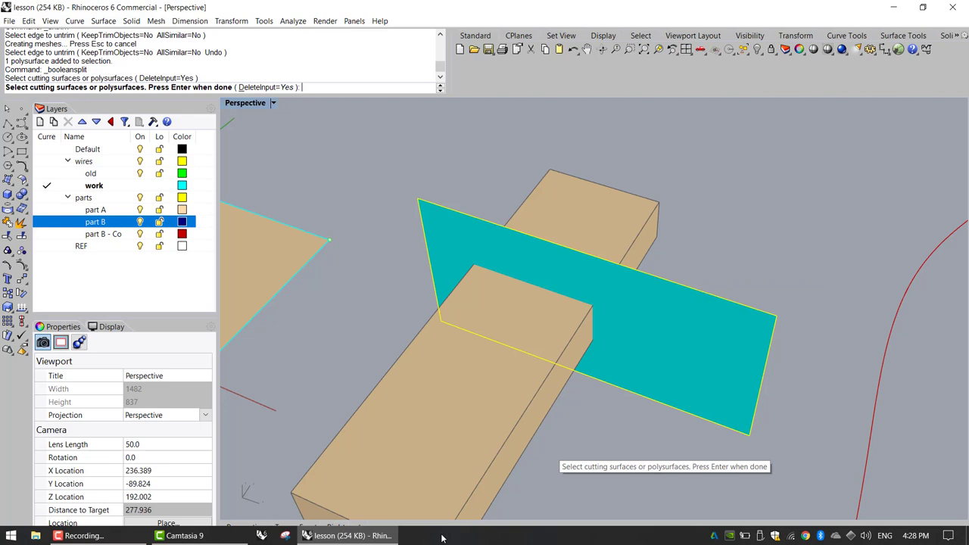
{"action": "right_click_drag", "start_coordinate": [577, 311], "coordinate": [630, 322]}
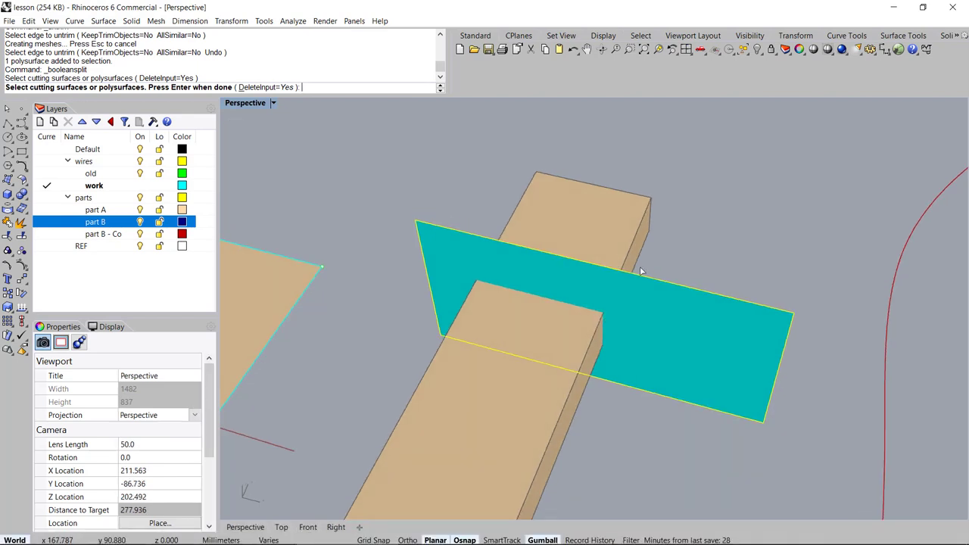
{"action": "key", "text": "Return"}
Step: Delete the block piece beyond the cyan surface and the cyan surface itself
{"action": "right_click_drag", "start_coordinate": [640, 271], "coordinate": [627, 299]}
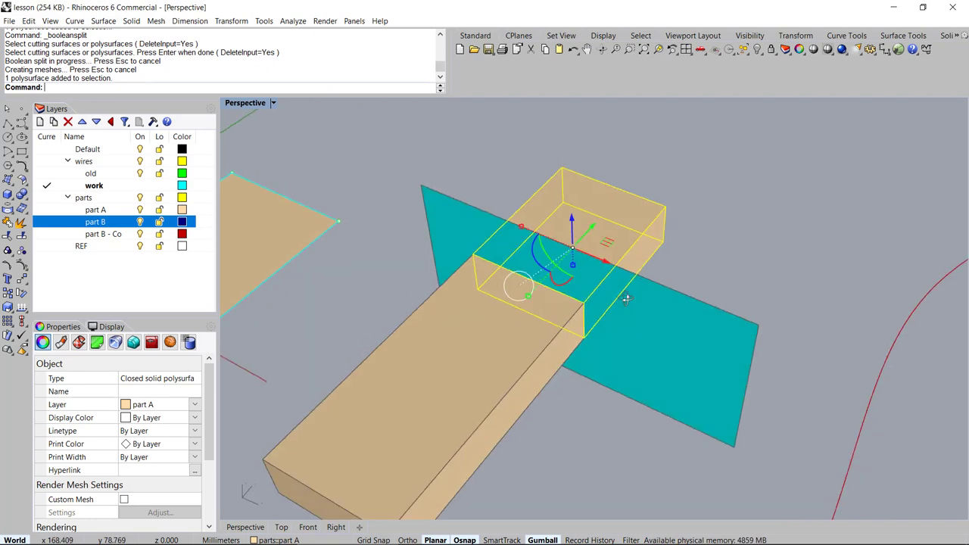
{"action": "key", "text": "Delete"}
{"action": "left_click", "coordinate": [663, 315]}
{"action": "key", "text": "Delete"}
{"action": "scroll", "coordinate": [641, 303], "scroll_direction": "up", "scroll_amount": 5}
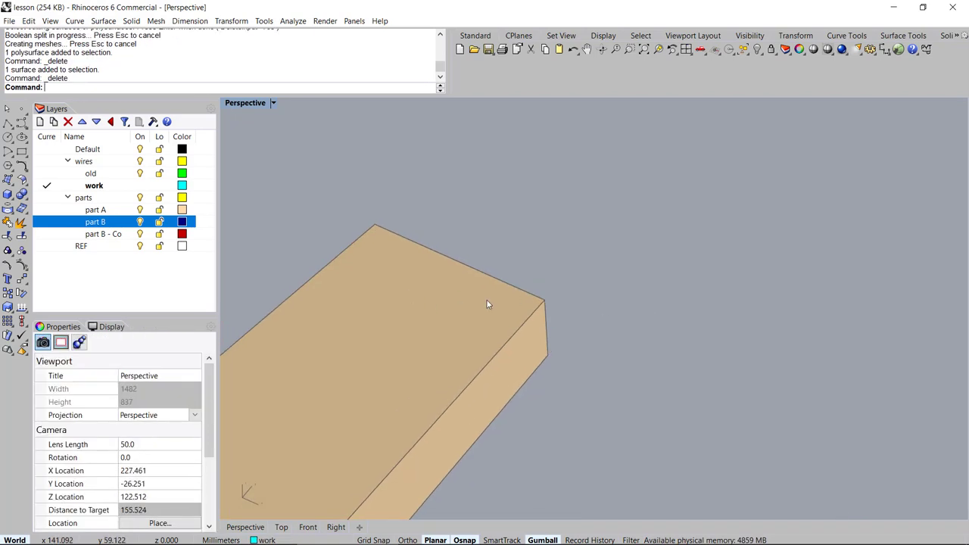
Step: Undo the deletions of the cyan surface and the block piece, and undo the Boolean split
{"action": "scroll", "coordinate": [489, 304], "scroll_direction": "down", "scroll_amount": 8}
{"action": "key", "text": "ctrl+z"}
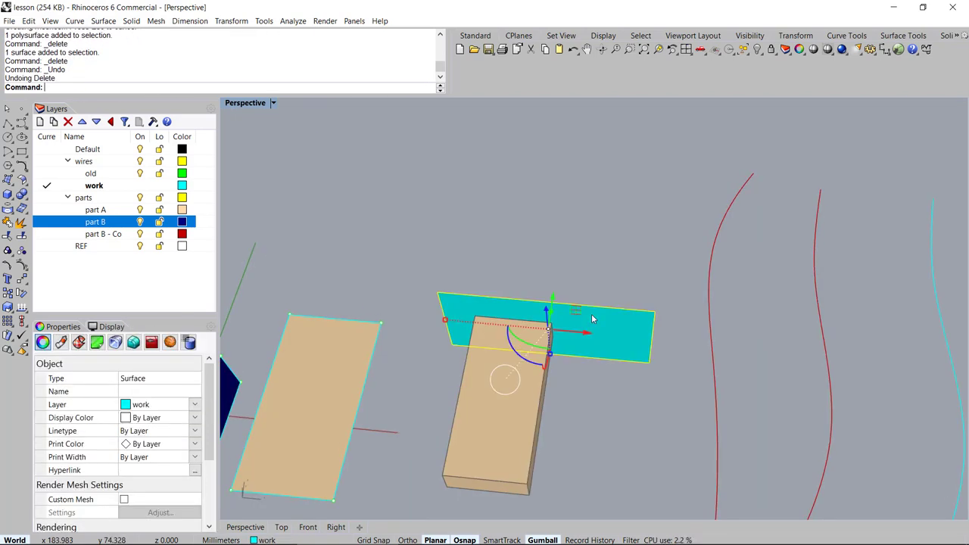
{"action": "key", "text": "ctrl+z"}
{"action": "key", "text": "ctrl+z"}
{"action": "scroll", "coordinate": [542, 312], "scroll_direction": "up", "scroll_amount": 5}
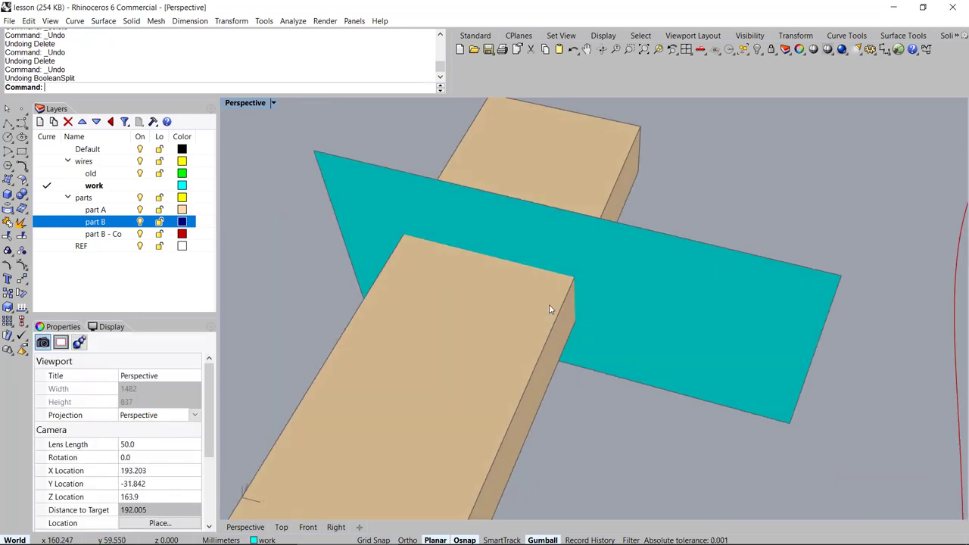
Step: Boolean Split the beige block with the cyan surface crossing it and delete the block piece beyond that surface
{"action": "scroll", "coordinate": [551, 309], "scroll_direction": "down", "scroll_amount": 5}
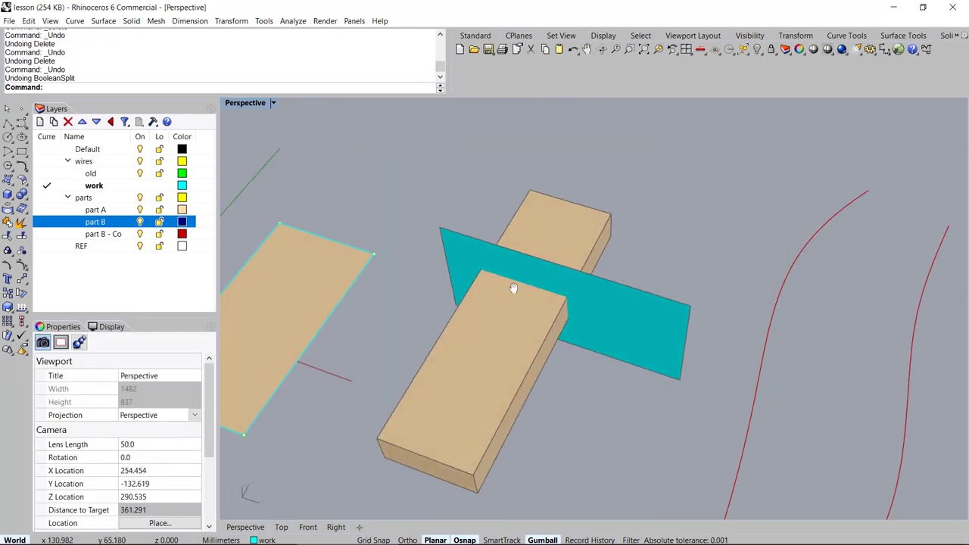
{"action": "scroll", "coordinate": [514, 288], "scroll_direction": "up", "scroll_amount": 2}
{"action": "left_click", "coordinate": [644, 244]}
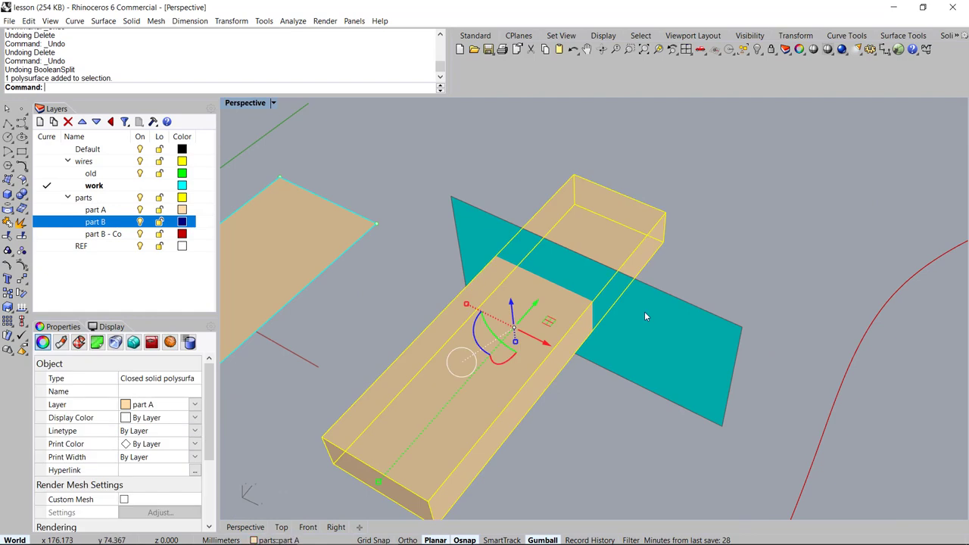
{"action": "right_click_drag", "start_coordinate": [645, 312], "coordinate": [663, 313]}
{"action": "right_click", "coordinate": [664, 312]}
{"action": "left_click", "coordinate": [647, 313]}
{"action": "right_click", "coordinate": [648, 313]}
{"action": "left_click", "coordinate": [619, 236]}
{"action": "key", "text": "Delete"}
Step: Create a Sweep 2 Rails surface from the two long red rail curves and the red arc profile joining them
{"action": "scroll", "coordinate": [625, 275], "scroll_direction": "down", "scroll_amount": 4}
{"action": "right_click_drag", "start_coordinate": [625, 275], "coordinate": [681, 274]}
{"action": "scroll", "coordinate": [699, 236], "scroll_direction": "down", "scroll_amount": 10}
{"action": "scroll", "coordinate": [636, 321], "scroll_direction": "up", "scroll_amount": 10}
{"action": "right_click_drag", "start_coordinate": [602, 310], "coordinate": [576, 332]}
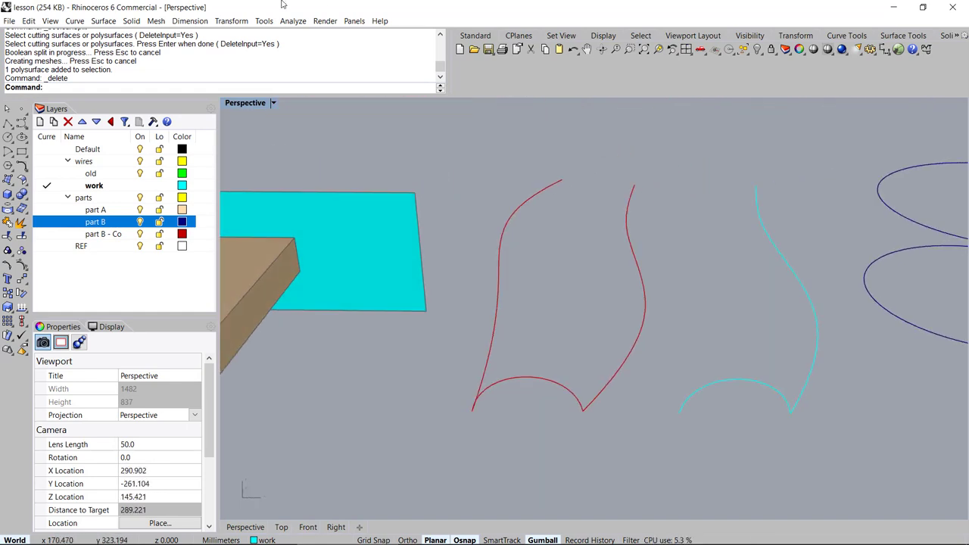
{"action": "left_click", "coordinate": [107, 23]}
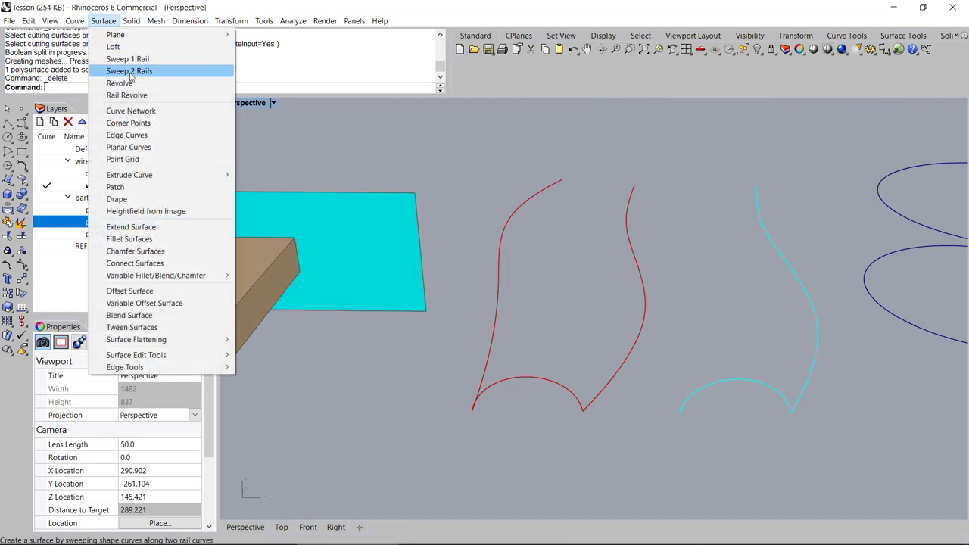
{"action": "right_click_drag", "start_coordinate": [573, 295], "coordinate": [532, 341]}
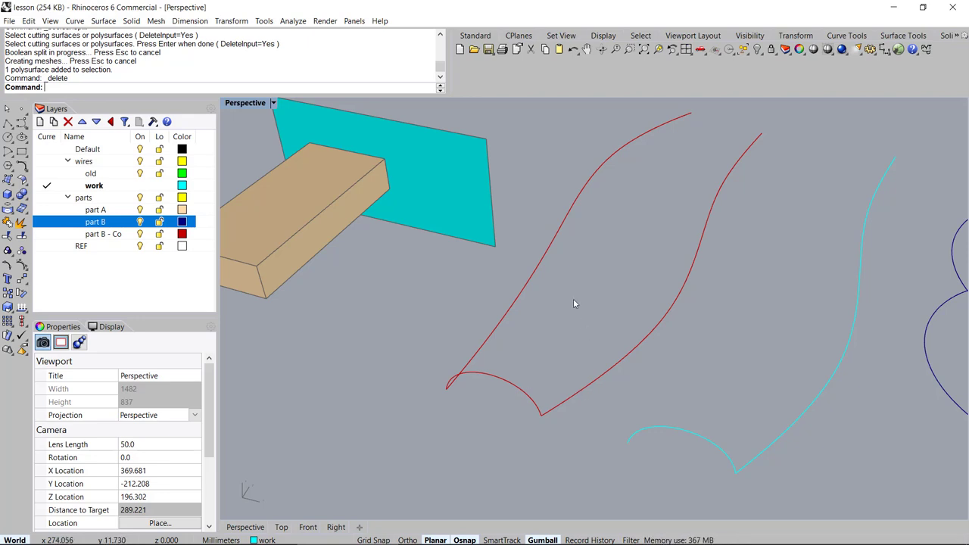
{"action": "left_click_drag", "start_coordinate": [629, 319], "coordinate": [304, 423]}
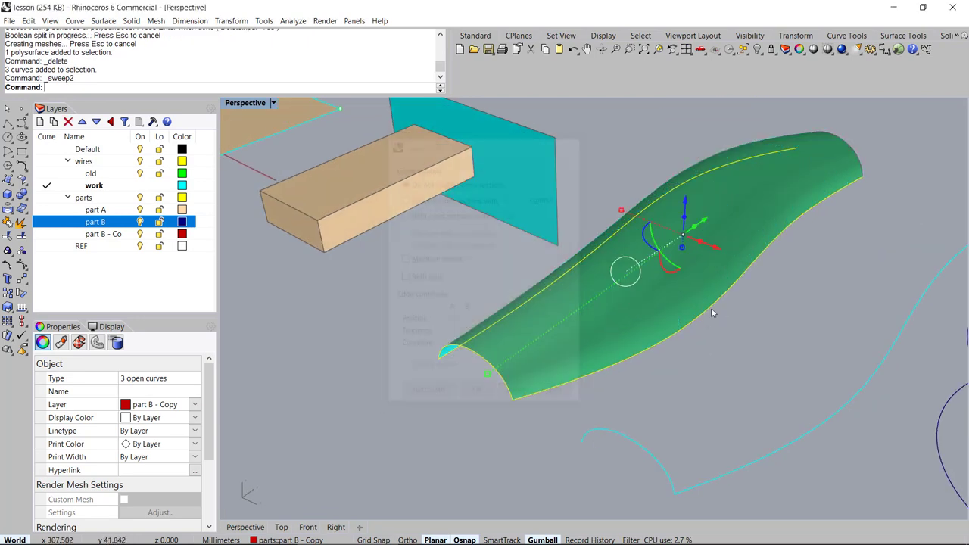
Step: Create a Sweep 1 Rail surface from the long cyan curve and its cyan arc profile
{"action": "right_click_drag", "start_coordinate": [711, 307], "coordinate": [623, 328]}
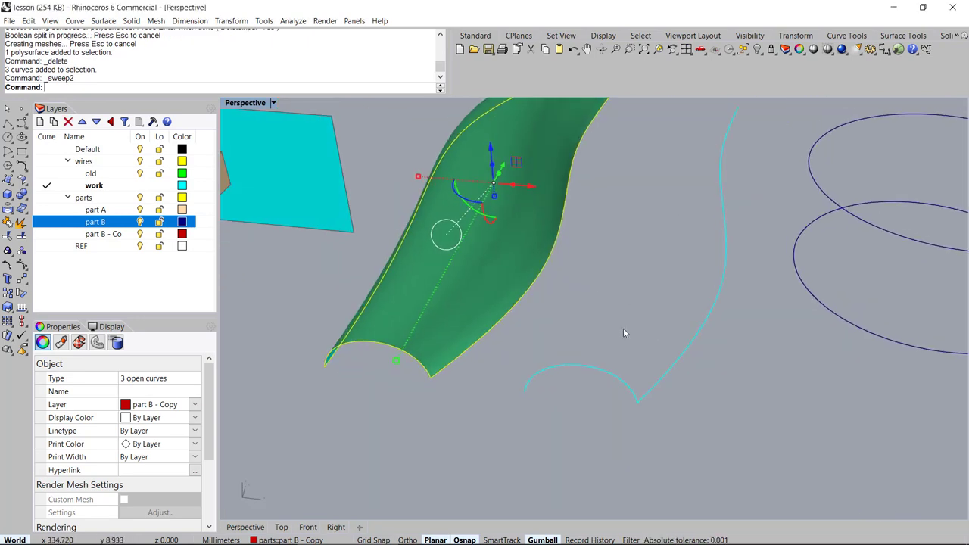
{"action": "left_click_drag", "start_coordinate": [661, 324], "coordinate": [621, 390]}
{"action": "right_click_drag", "start_coordinate": [667, 385], "coordinate": [645, 420]}
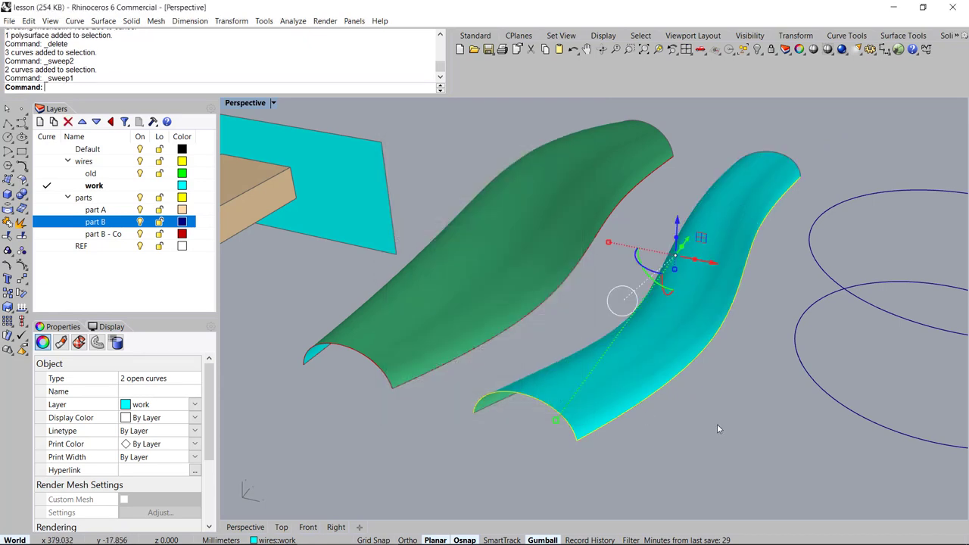
Step: Loft the two dark blue closed curves with the Normal style and the Do not simplify option
{"action": "mouse_move", "coordinate": [717, 424]}
{"action": "right_mouse_down"}
{"action": "mouse_move", "coordinate": [584, 408]}
{"action": "mouse_move", "coordinate": [662, 335]}
{"action": "mouse_move", "coordinate": [644, 373]}
{"action": "mouse_move", "coordinate": [638, 367]}
{"action": "mouse_move", "coordinate": [677, 328]}
{"action": "right_mouse_up"}
{"action": "left_click_drag", "start_coordinate": [699, 318], "coordinate": [651, 478]}
{"action": "right_click_drag", "start_coordinate": [656, 431], "coordinate": [653, 373]}
{"action": "right_click_drag", "start_coordinate": [650, 300], "coordinate": [646, 325]}
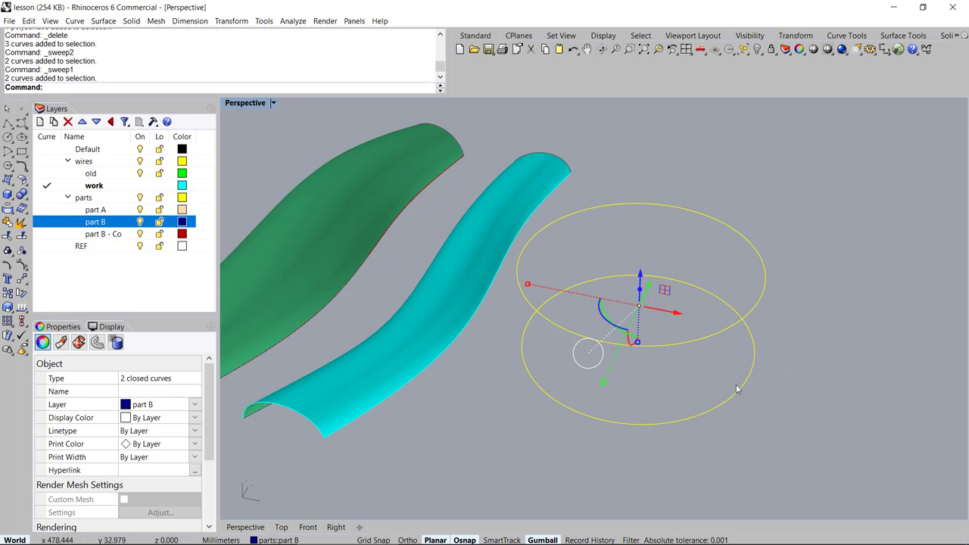
{"action": "right_click_drag", "start_coordinate": [737, 389], "coordinate": [708, 375]}
{"action": "type", "text": "loft"}
{"action": "key", "text": "Return"}
{"action": "key", "text": "Return"}
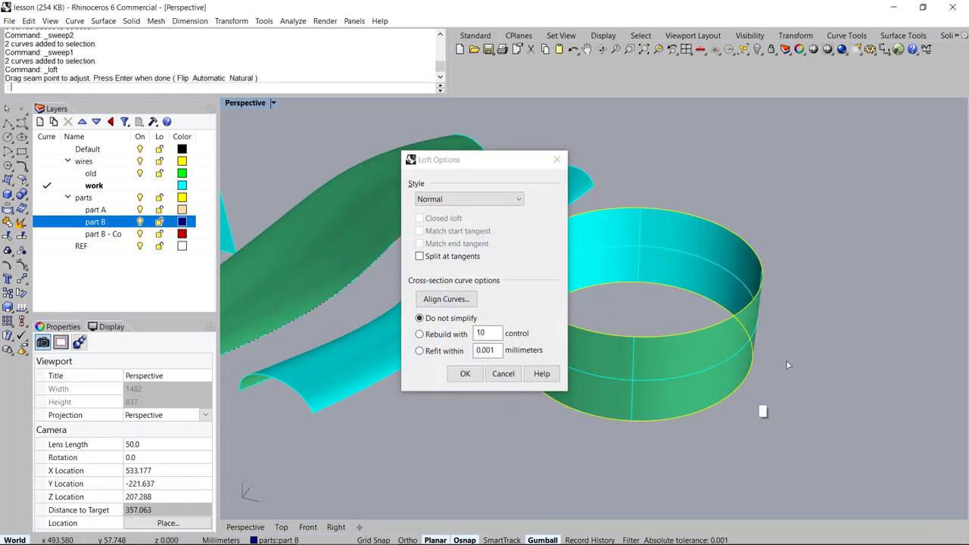
{"action": "key", "text": "Return"}
Step: Delete one red rail curve and the red arc profile of the two-rail sweep
{"action": "scroll", "coordinate": [630, 338], "scroll_direction": "down", "scroll_amount": 4}
{"action": "right_click_drag", "start_coordinate": [630, 338], "coordinate": [603, 368]}
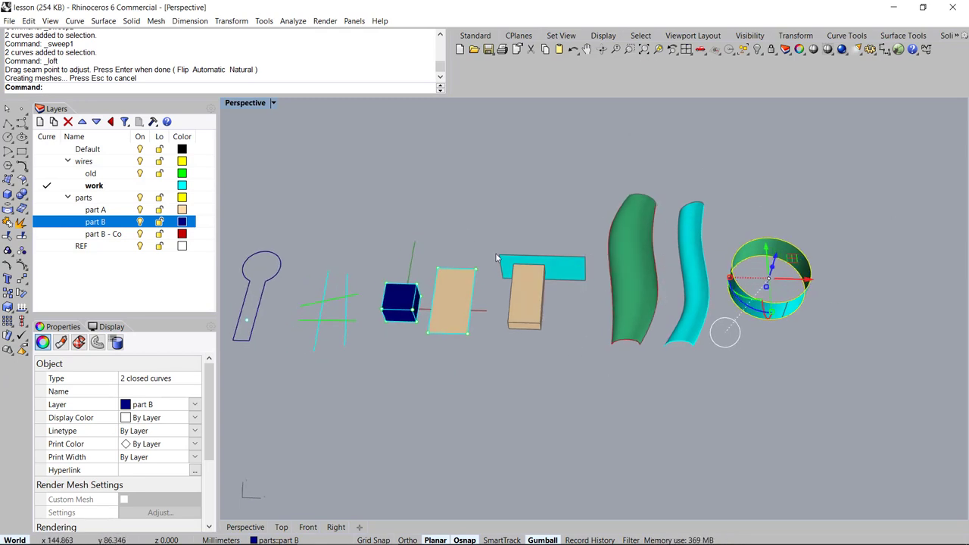
{"action": "right_click_drag", "start_coordinate": [719, 262], "coordinate": [638, 381]}
{"action": "scroll", "coordinate": [619, 327], "scroll_direction": "up", "scroll_amount": 4}
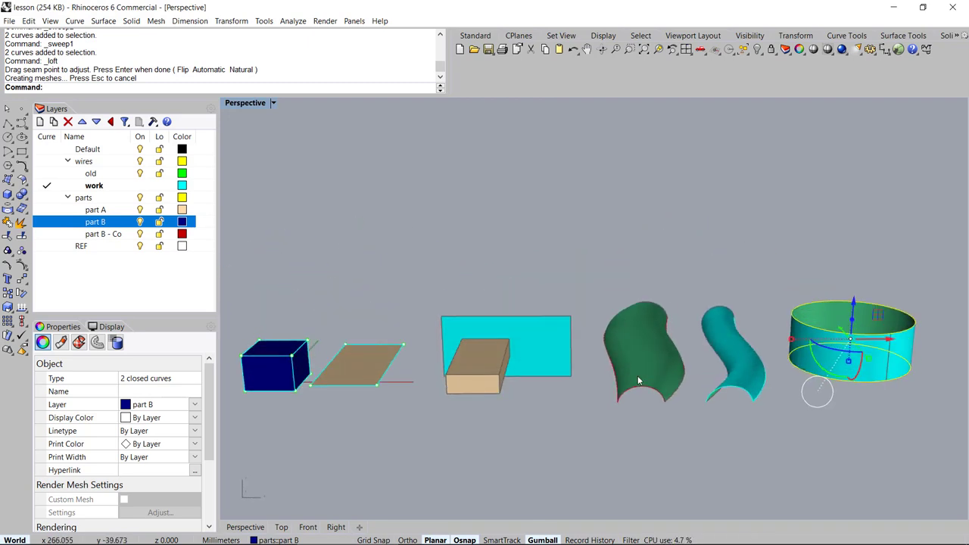
{"action": "left_click_drag", "start_coordinate": [588, 255], "coordinate": [662, 453]}
{"action": "scroll", "coordinate": [656, 401], "scroll_direction": "up", "scroll_amount": 3}
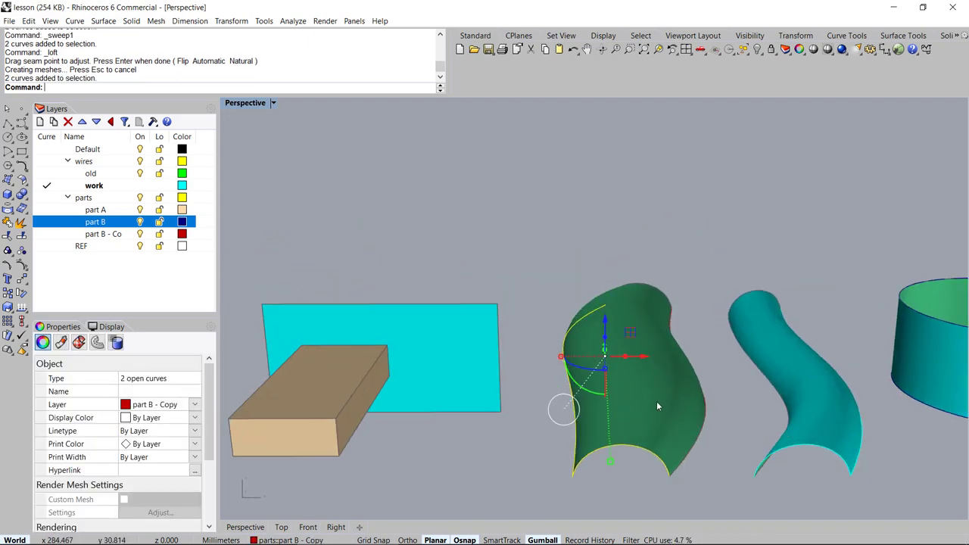
{"action": "key", "text": "Delete"}
Step: Duplicate the edges of the two-rail swept surface with DupEdge, using the current layer for output
{"action": "right_click_drag", "start_coordinate": [634, 377], "coordinate": [640, 333]}
{"action": "middle_click", "coordinate": [639, 333]}
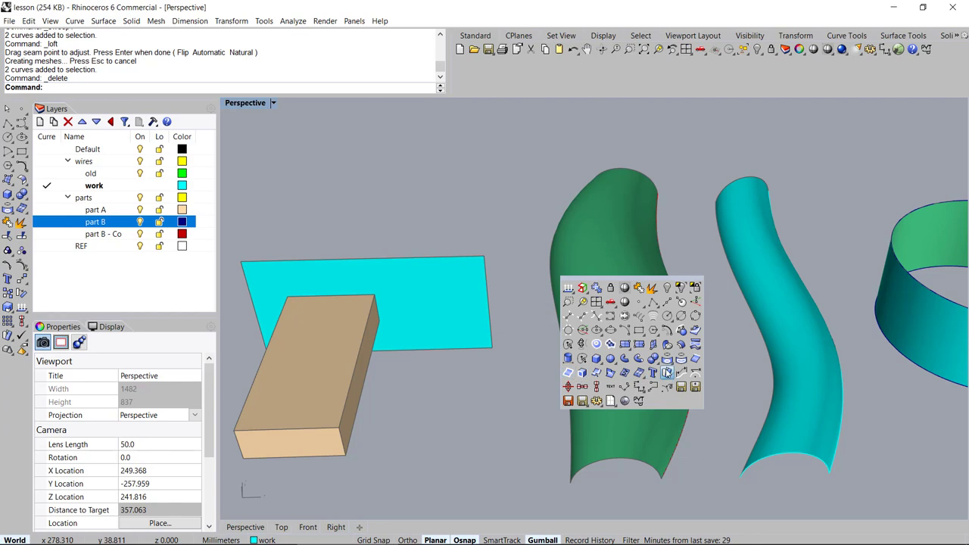
{"action": "left_click", "coordinate": [694, 362]}
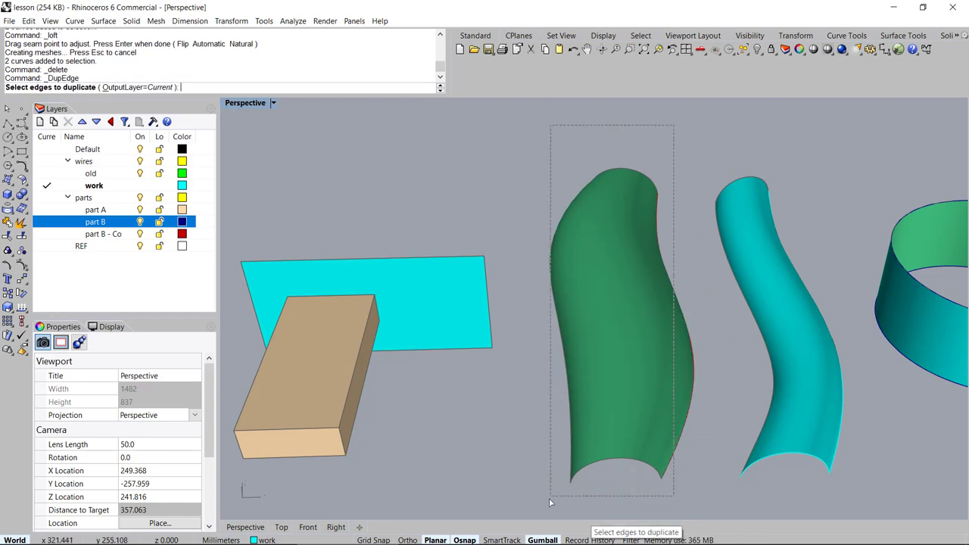
{"action": "left_click", "coordinate": [608, 276]}
{"action": "key", "text": "Return"}
{"action": "key", "text": "Escape"}
Step: Delete the two-rail swept surface and the duplicated cyan edge curve overlapping the remaining red rail
{"action": "left_click", "coordinate": [618, 187]}
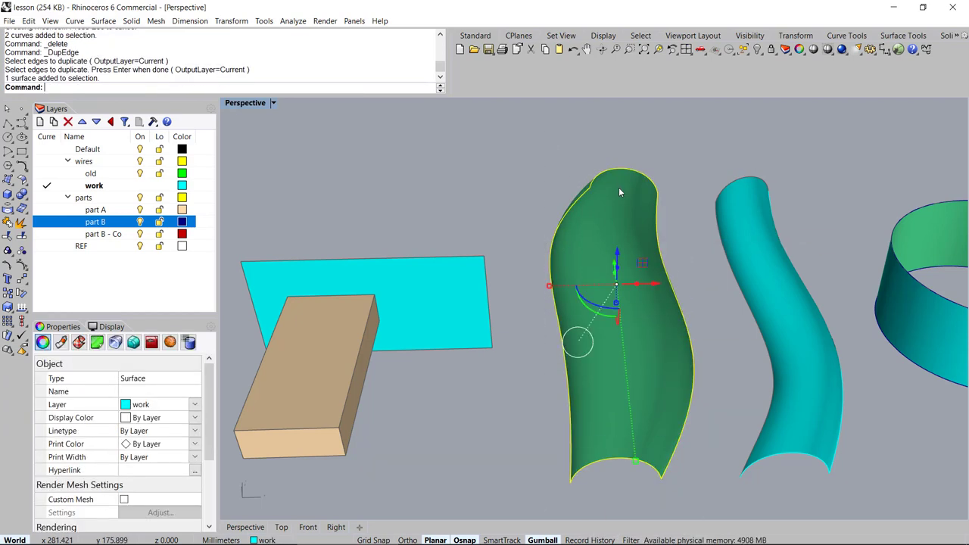
{"action": "key", "text": "Delete"}
{"action": "scroll", "coordinate": [614, 212], "scroll_direction": "down", "scroll_amount": 2}
{"action": "scroll", "coordinate": [613, 212], "scroll_direction": "down", "scroll_amount": 1}
{"action": "left_click", "coordinate": [668, 254]}
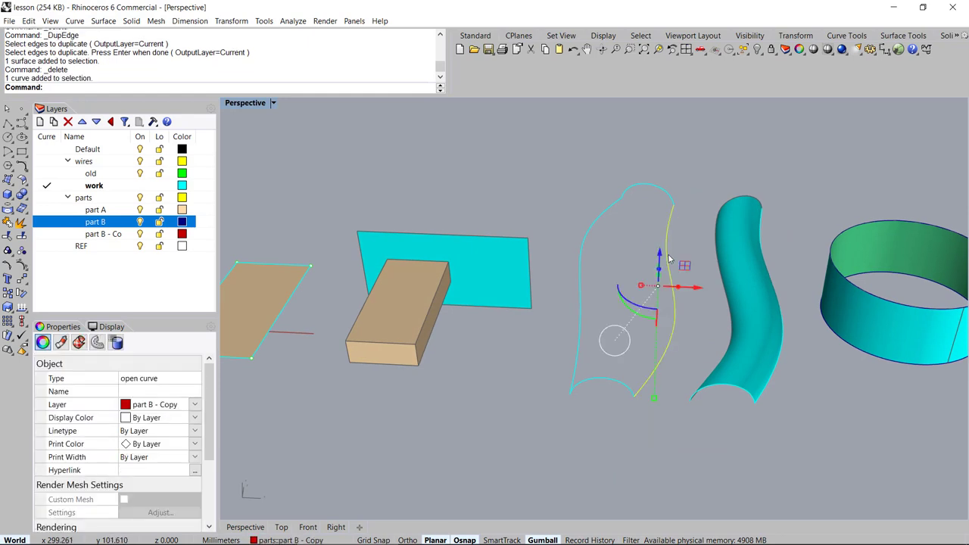
{"action": "left_click", "coordinate": [666, 237]}
{"action": "left_click", "coordinate": [695, 273]}
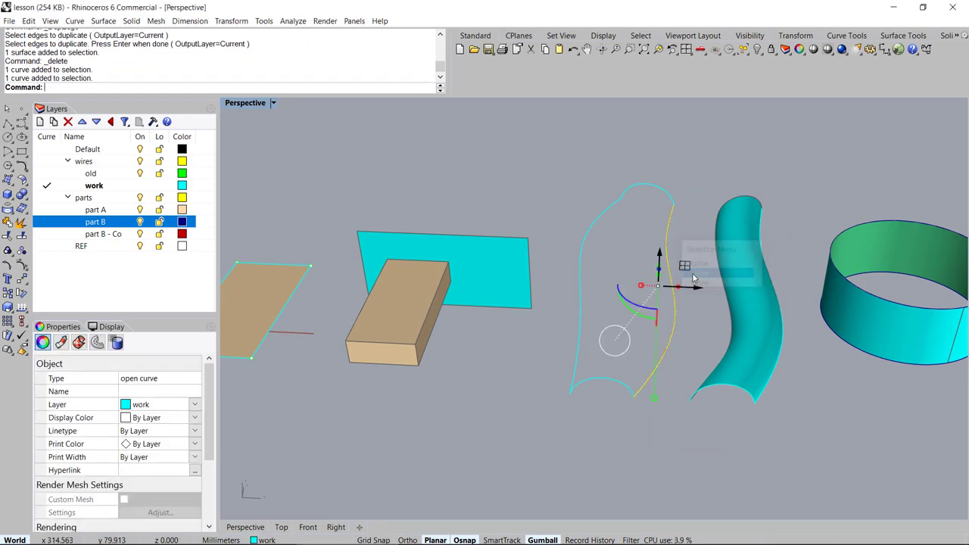
{"action": "key", "text": "Delete"}
Step: Create a surface from the curve network formed by the red rail and the three duplicated cyan edge curves
{"action": "right_click_drag", "start_coordinate": [663, 260], "coordinate": [672, 166]}
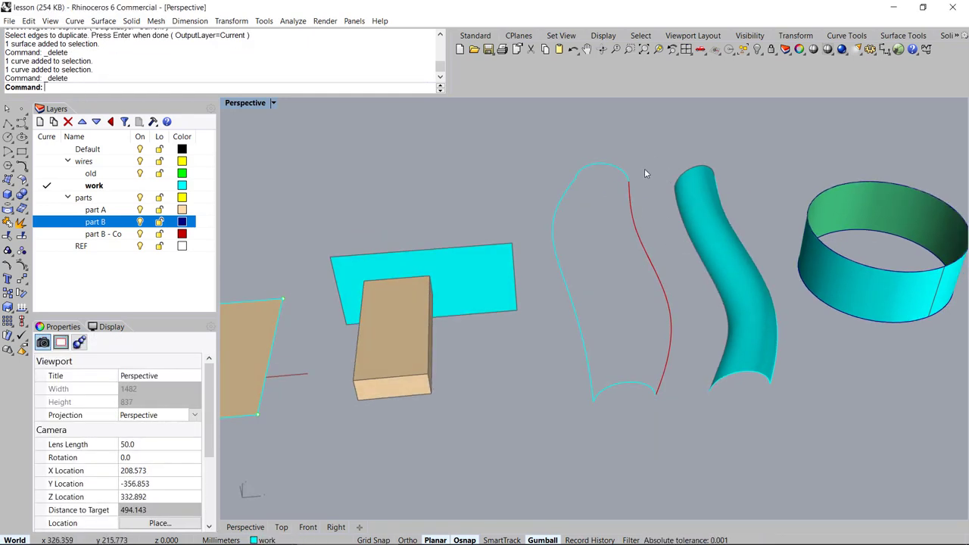
{"action": "left_click_drag", "start_coordinate": [562, 474], "coordinate": [562, 474]}
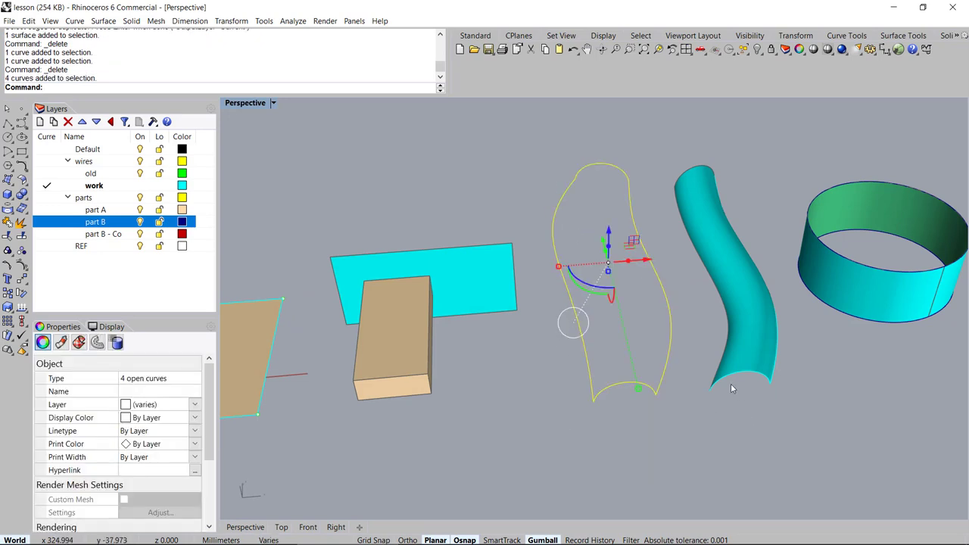
{"action": "right_click_drag", "start_coordinate": [732, 360], "coordinate": [707, 328]}
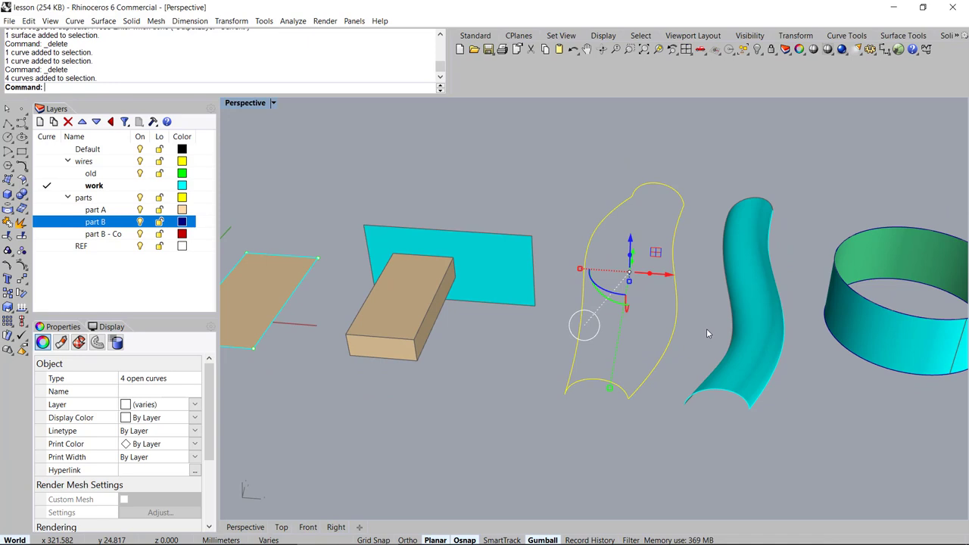
{"action": "key", "text": "Return"}
{"action": "right_click_drag", "start_coordinate": [690, 264], "coordinate": [680, 281]}
{"action": "key", "text": "Return"}
{"action": "right_click_drag", "start_coordinate": [680, 338], "coordinate": [657, 321]}
{"action": "scroll", "coordinate": [660, 324], "scroll_direction": "down", "scroll_amount": 3}
{"action": "scroll", "coordinate": [658, 321], "scroll_direction": "down", "scroll_amount": 3}
{"action": "left_click", "coordinate": [560, 231]}
{"action": "right_click_drag", "start_coordinate": [576, 282], "coordinate": [602, 321]}
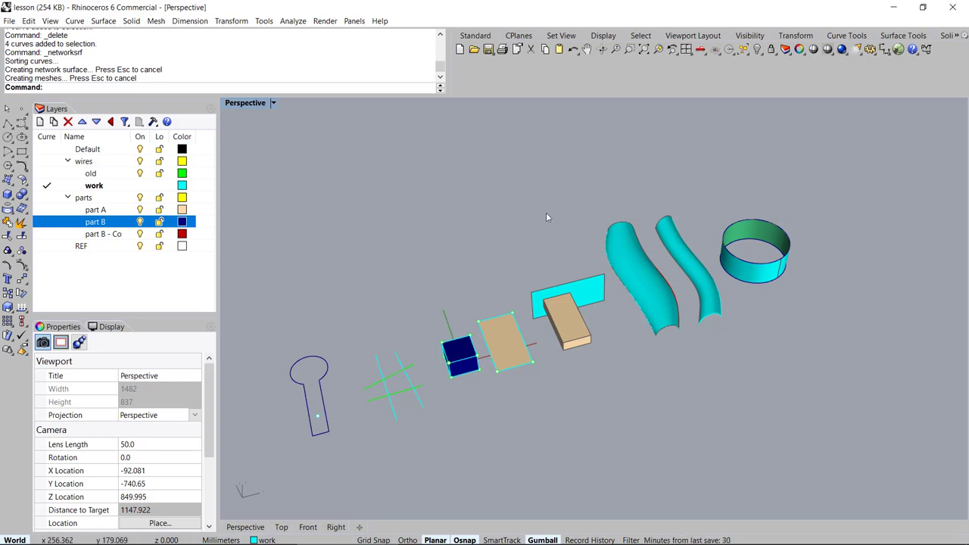
{"action": "right_click_drag", "start_coordinate": [527, 232], "coordinate": [563, 280]}
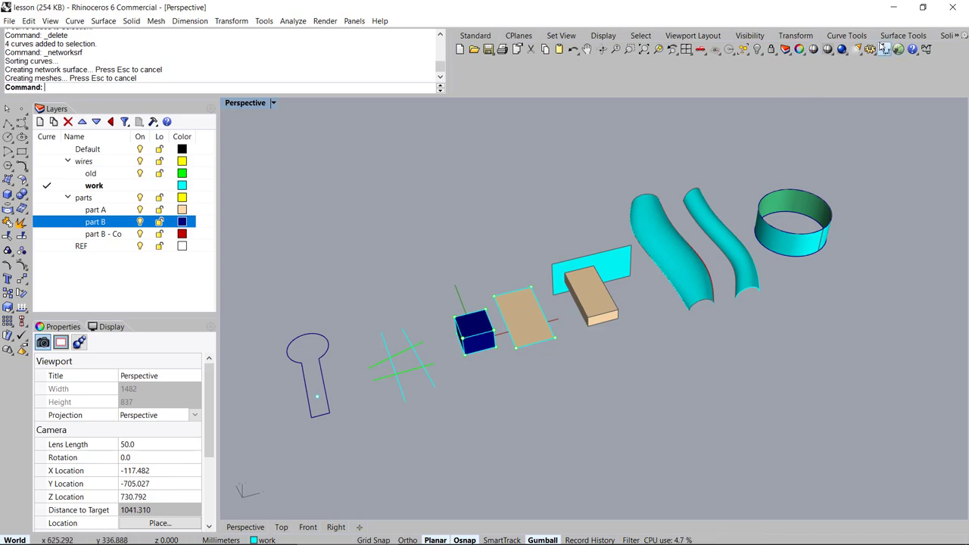
Step: Open the keyboard shortcut settings in Rhino Options and review the command macros assigned to the keys
{"action": "left_click", "coordinate": [871, 49]}
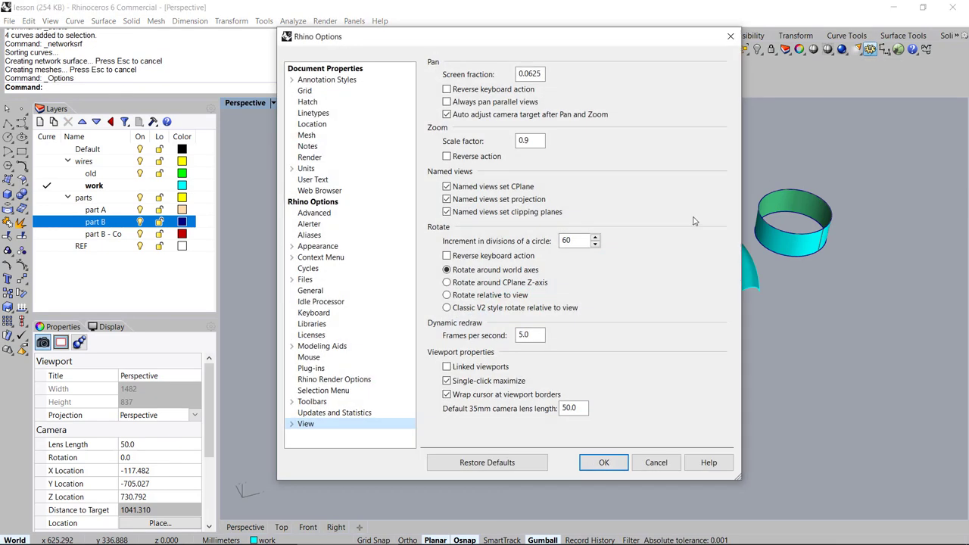
{"action": "left_click", "coordinate": [324, 313]}
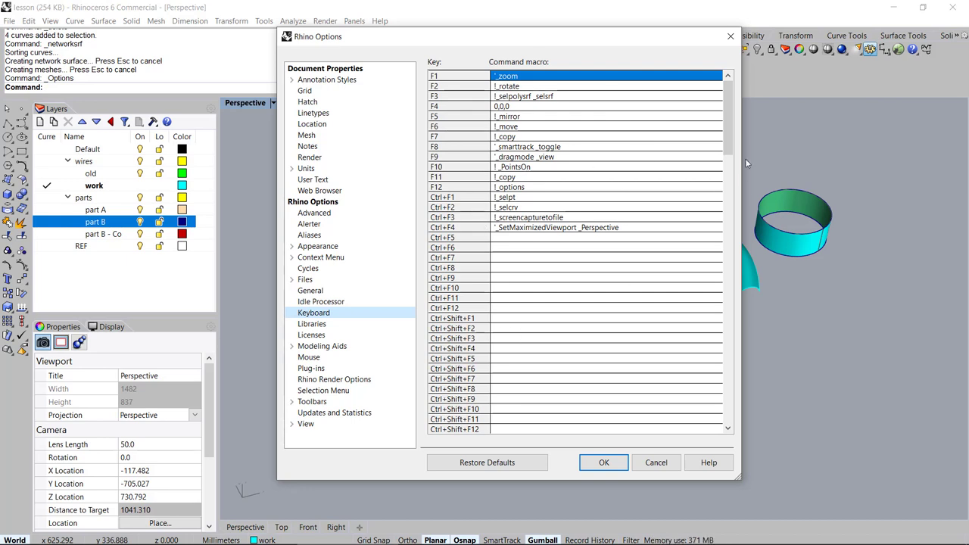
{"action": "left_click_drag", "start_coordinate": [729, 132], "coordinate": [736, 255]}
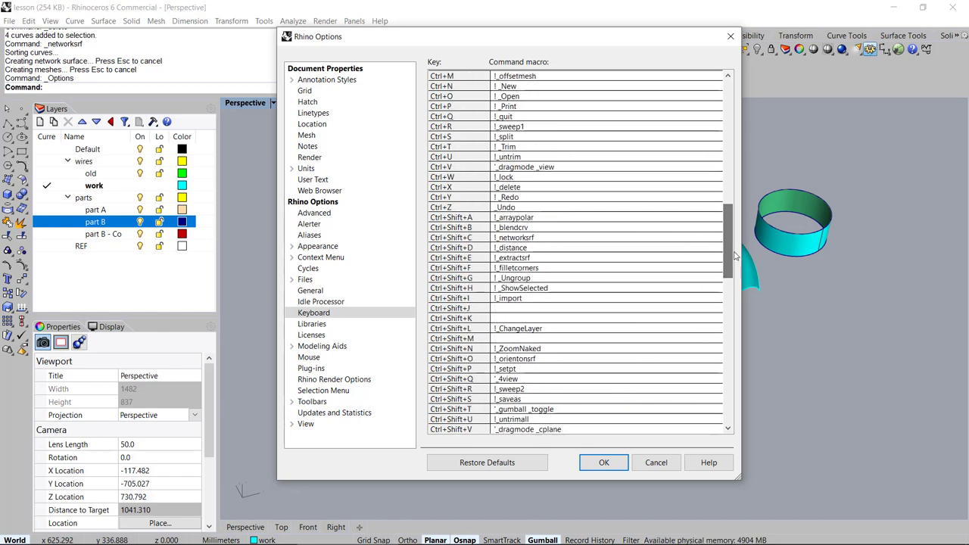